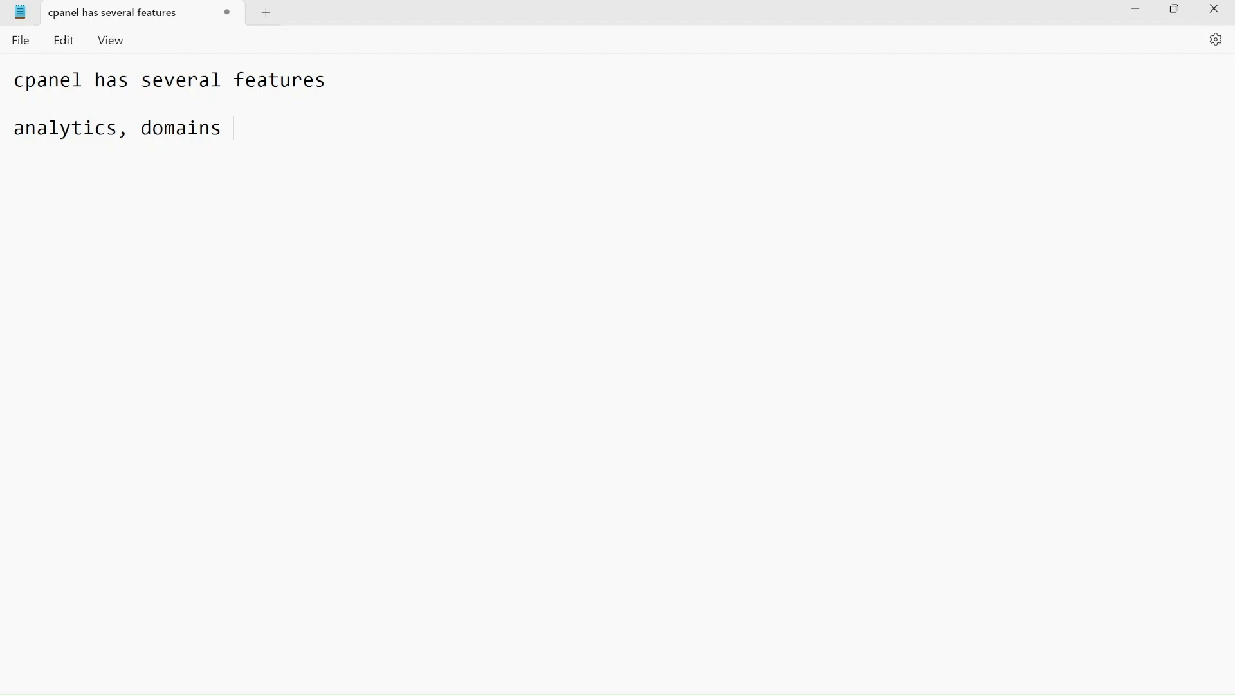
Step: Switch from the Notepad notes to the browser's Google results for 'what is cpanel email ?'
click(592, 693)
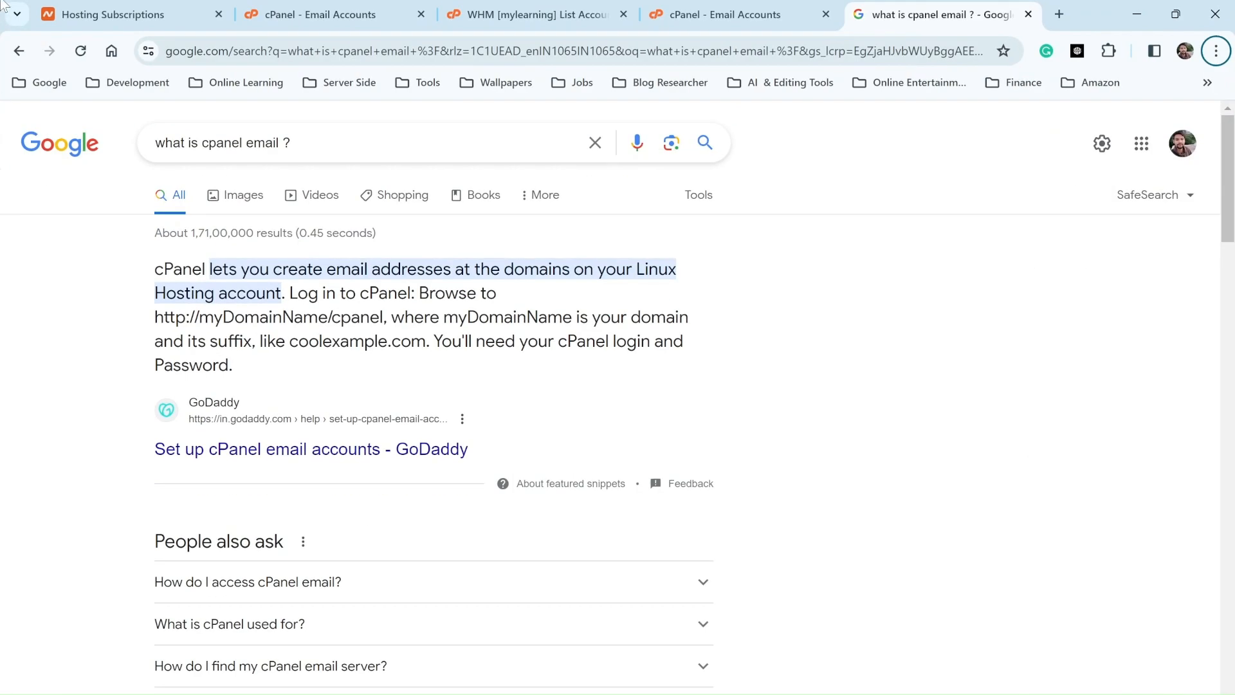
Step: Leave the Email Accounts list and load the cPanel Tools home page with its Files section
click(109, 14)
click(246, 9)
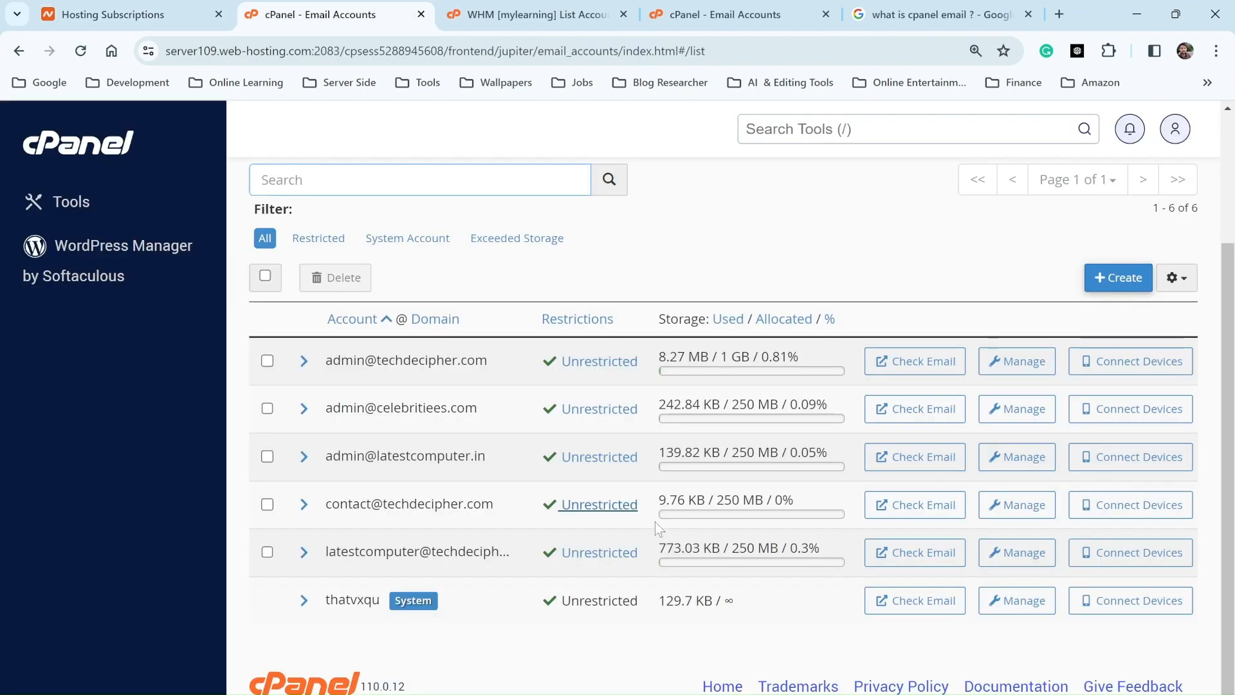
click(41, 154)
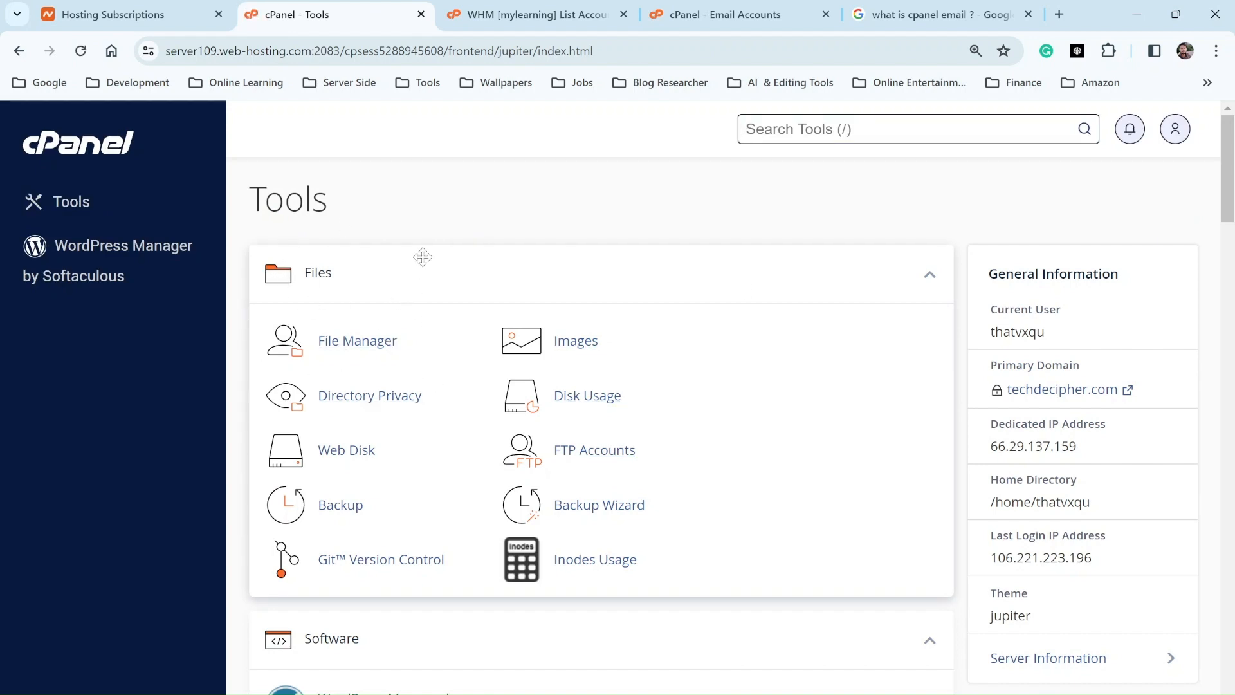
scroll(405, 267, down, 1)
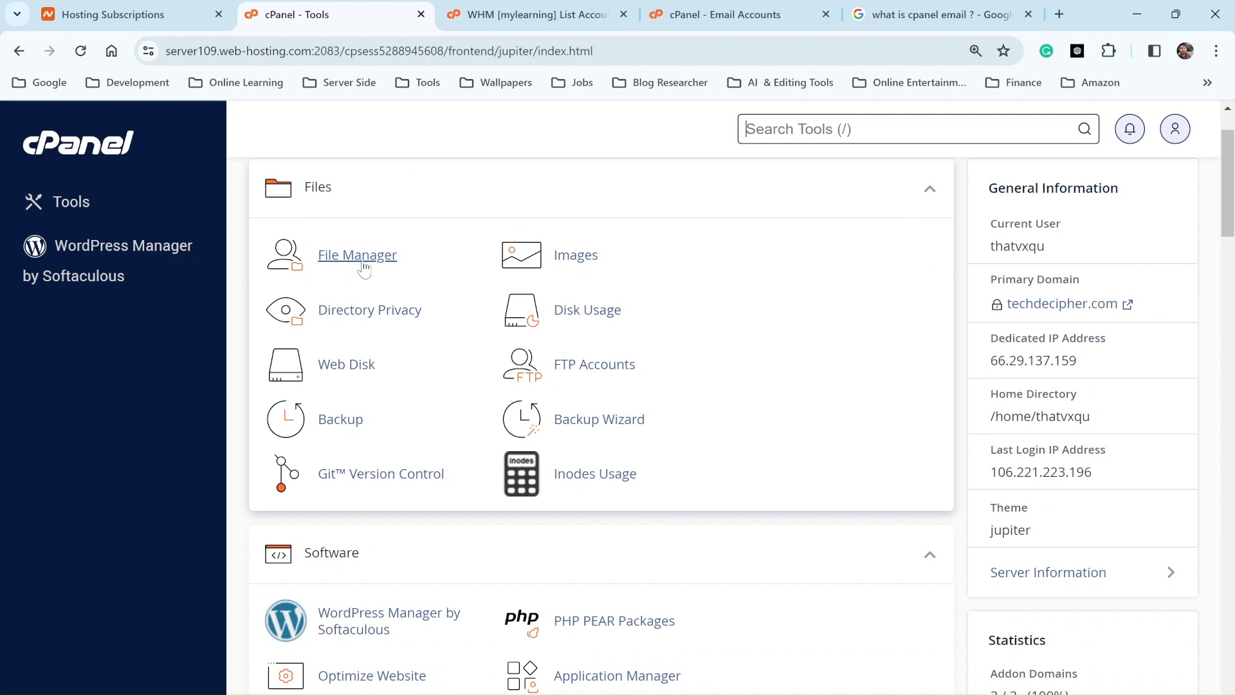
scroll(362, 267, down, 6)
scroll(384, 452, up, 2)
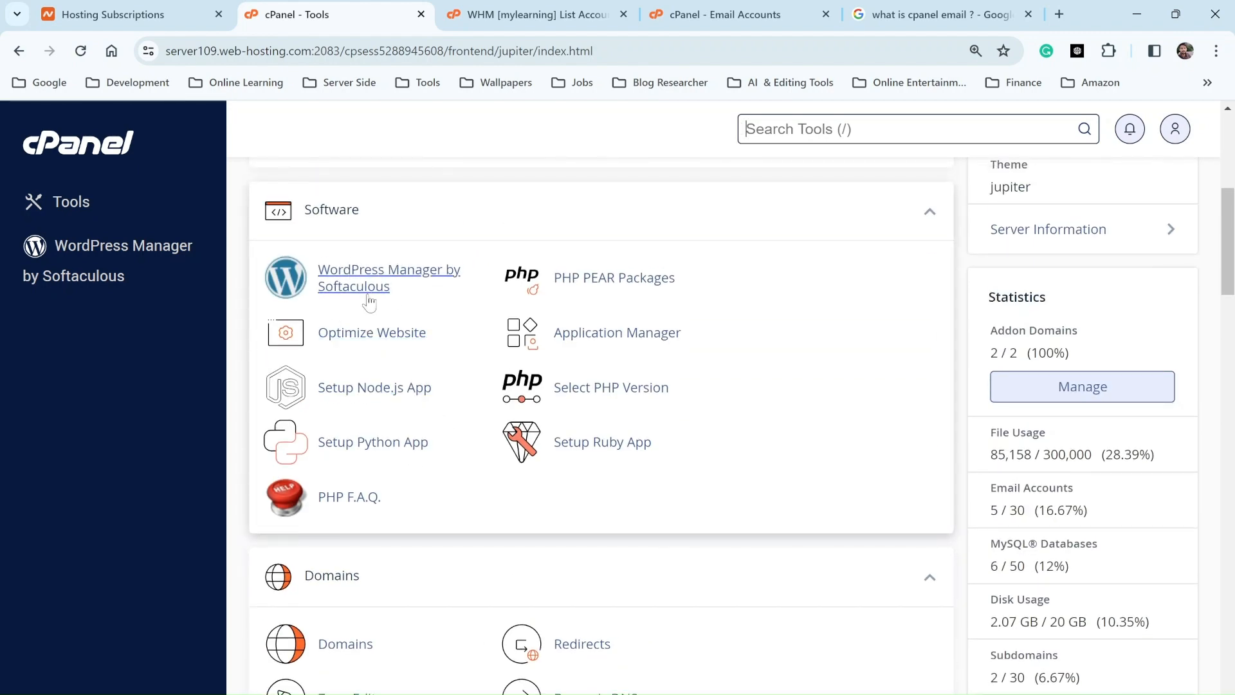
scroll(411, 350, down, 9)
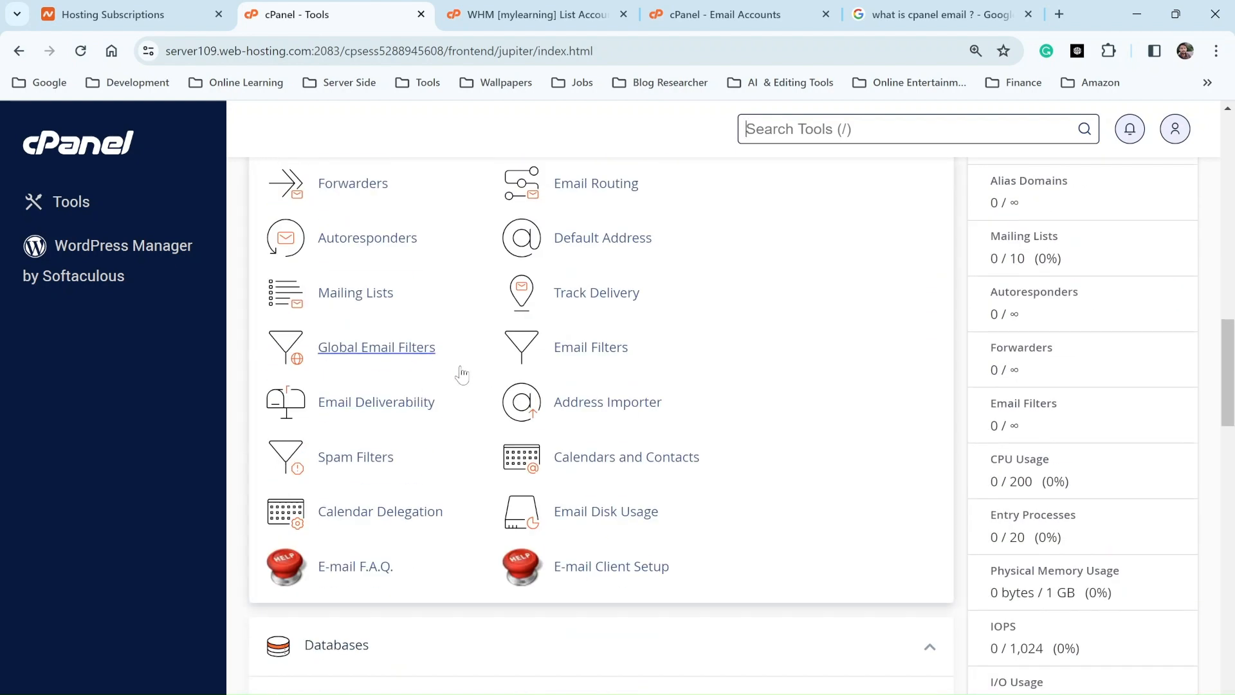
scroll(418, 373, up, 3)
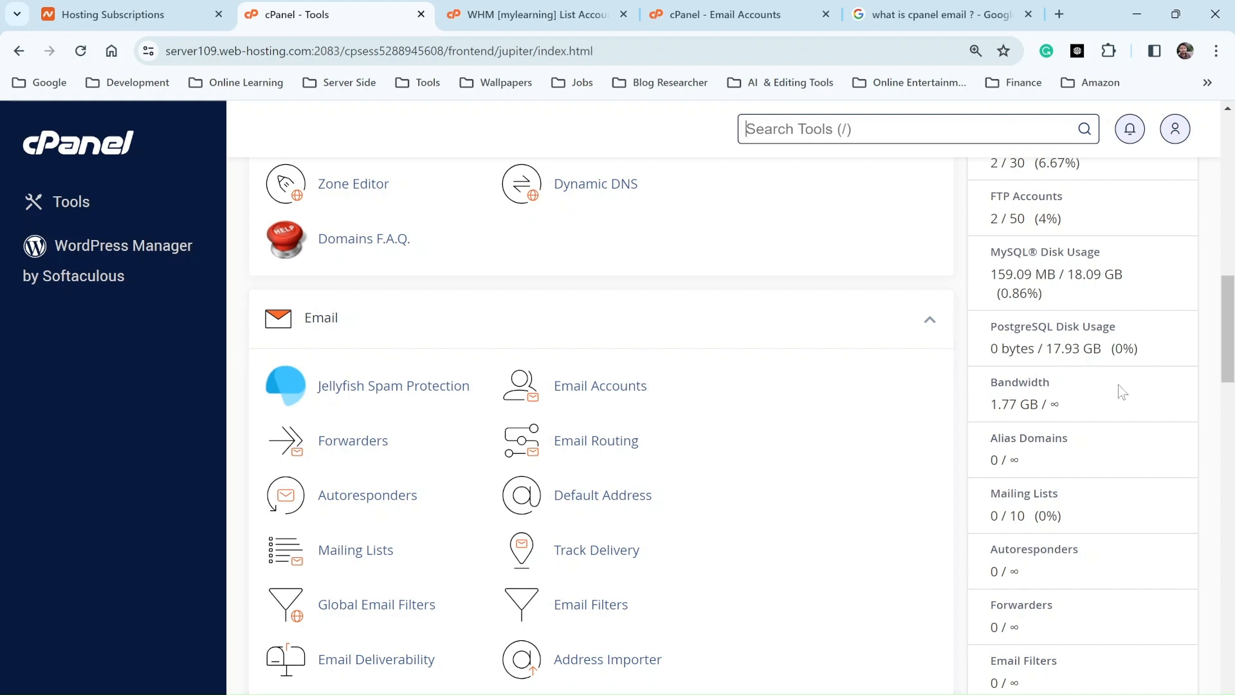
scroll(1119, 388, down, 3)
scroll(1092, 403, down, 4)
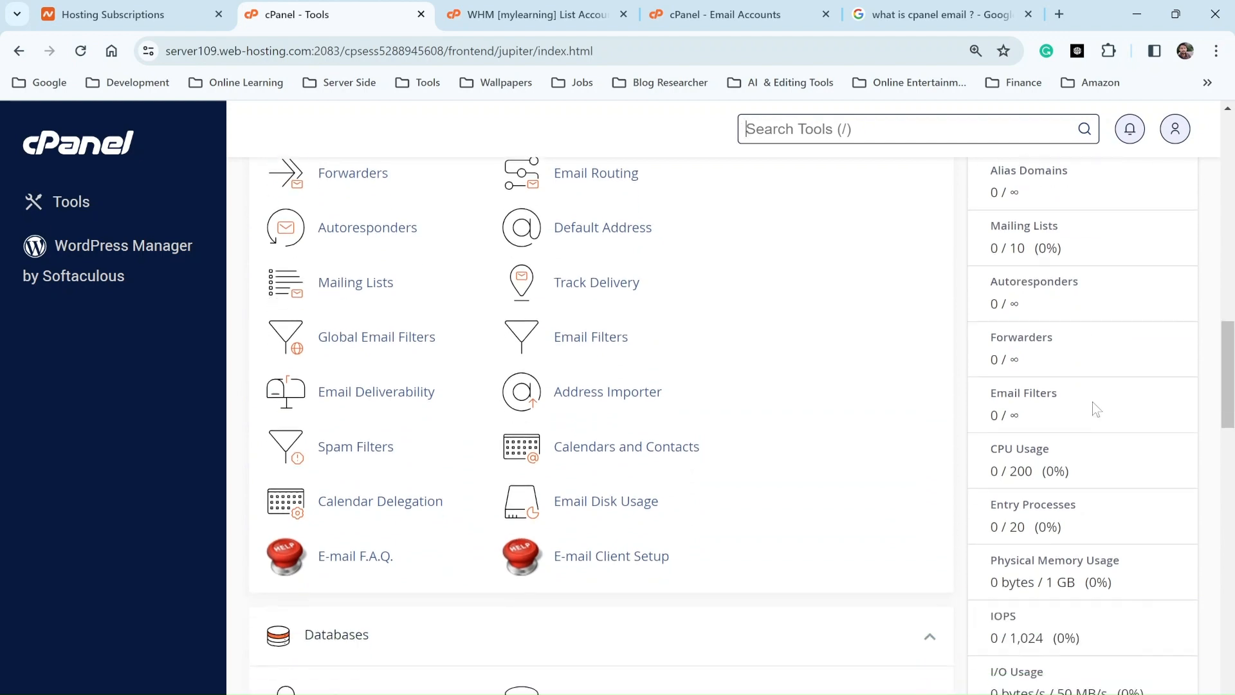
scroll(1080, 397, up, 5)
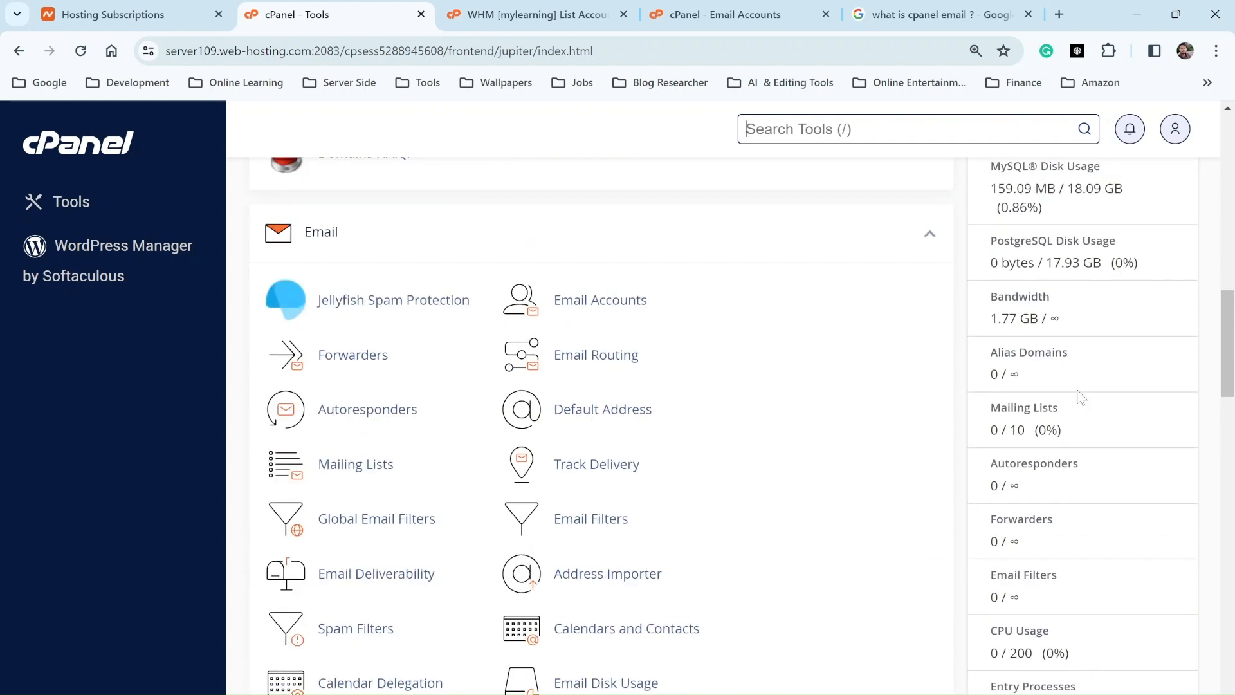
scroll(915, 386, up, 3)
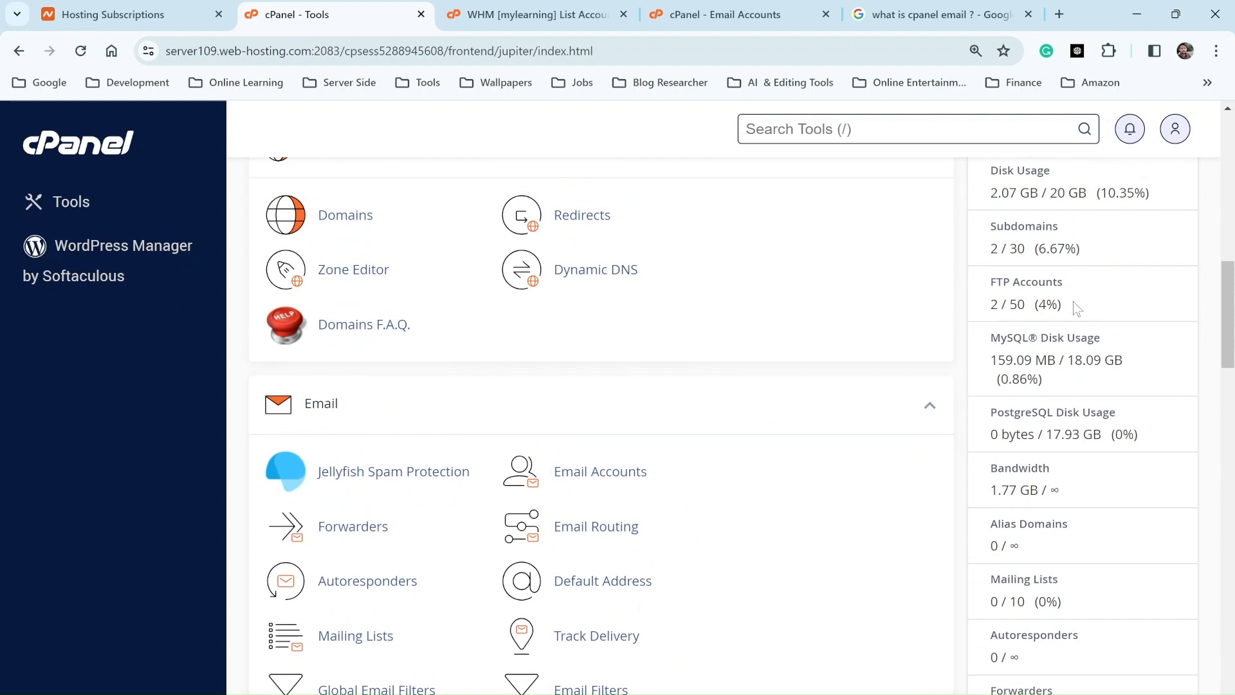
scroll(1078, 306, up, 1)
scroll(982, 257, up, 1)
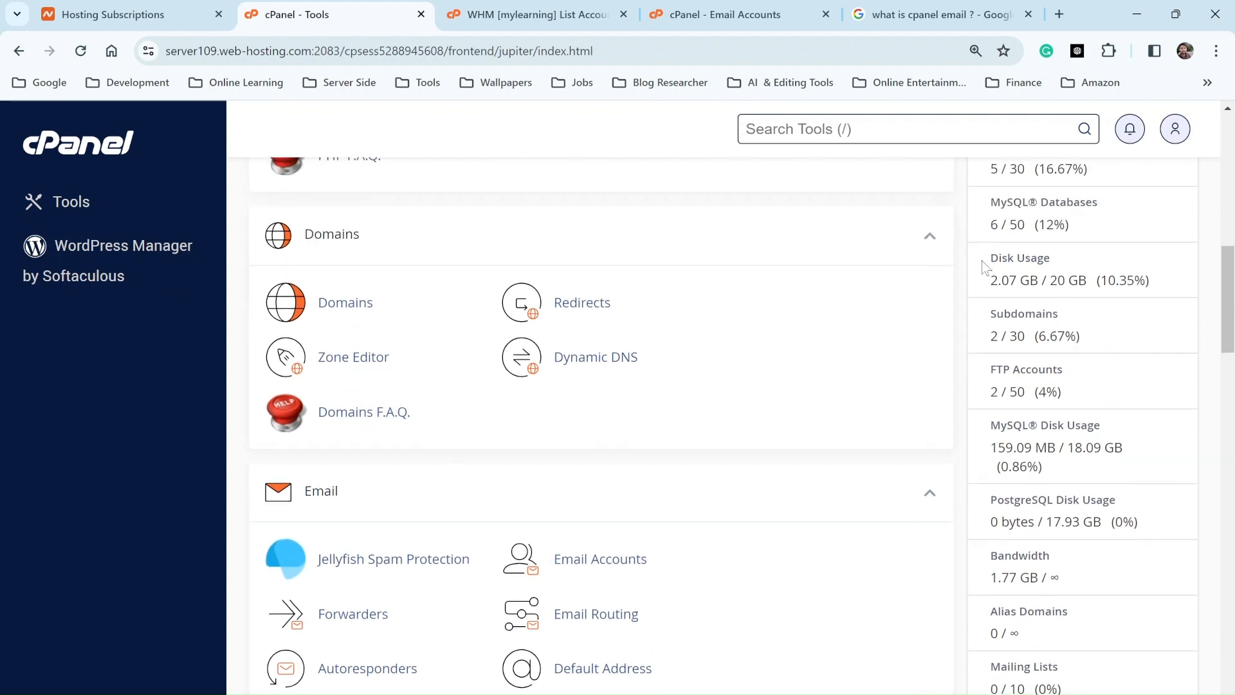
drag(986, 252, 1034, 264)
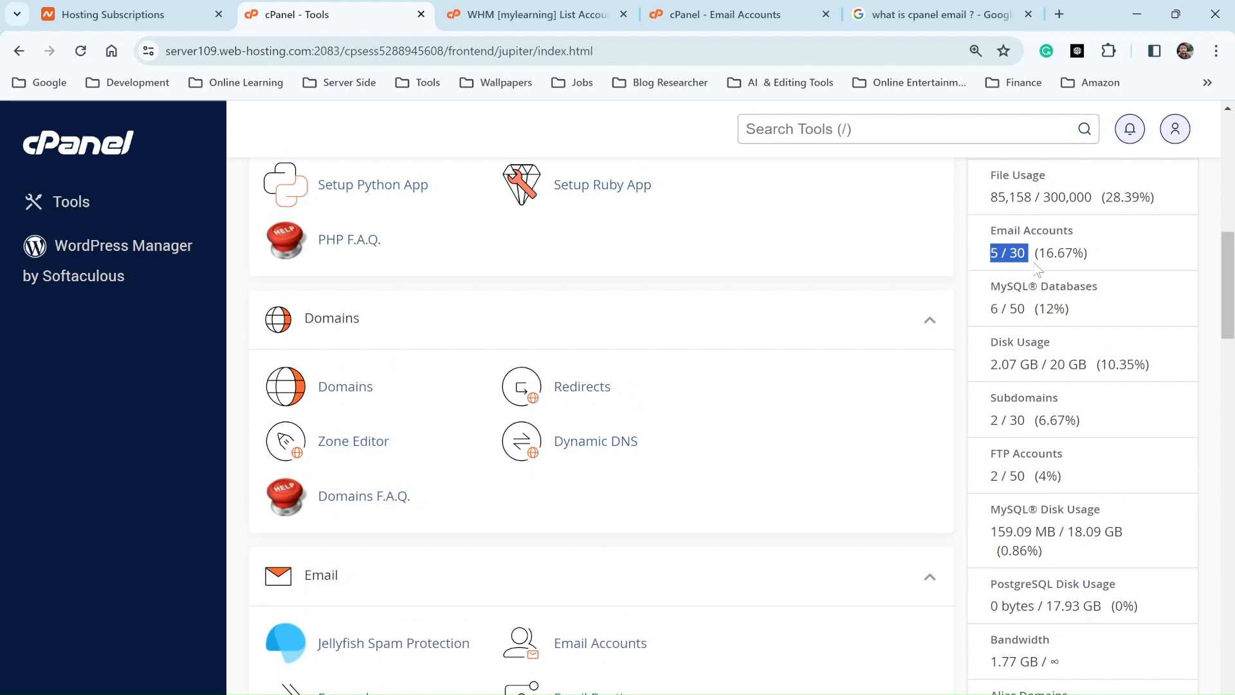
click(1037, 269)
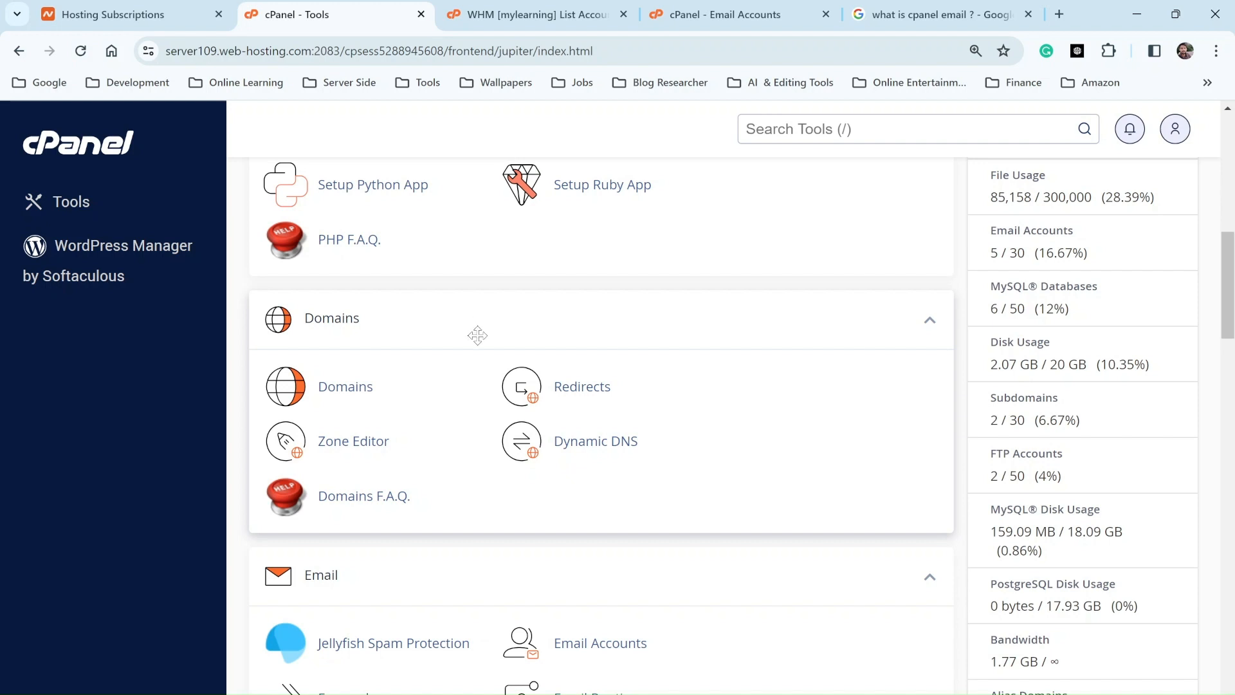
click(783, 128)
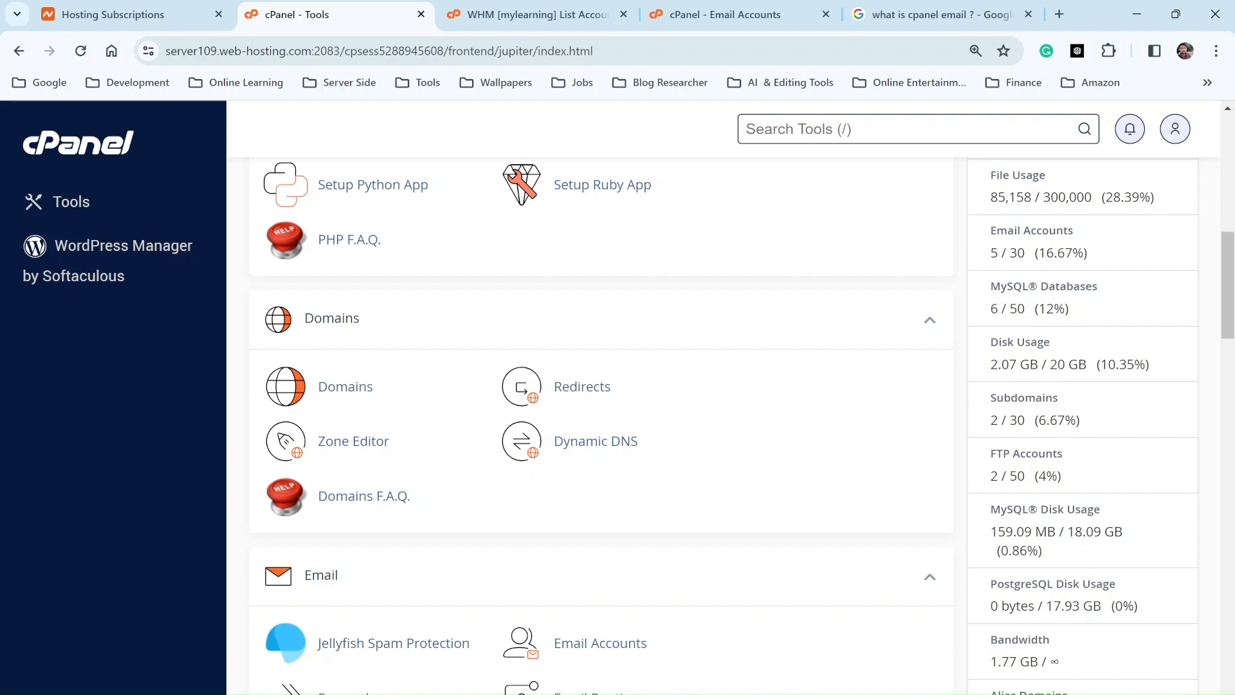
Step: Find Email Accounts, expand the 8.27 MB admin mailbox, and copy its full address
text(email)
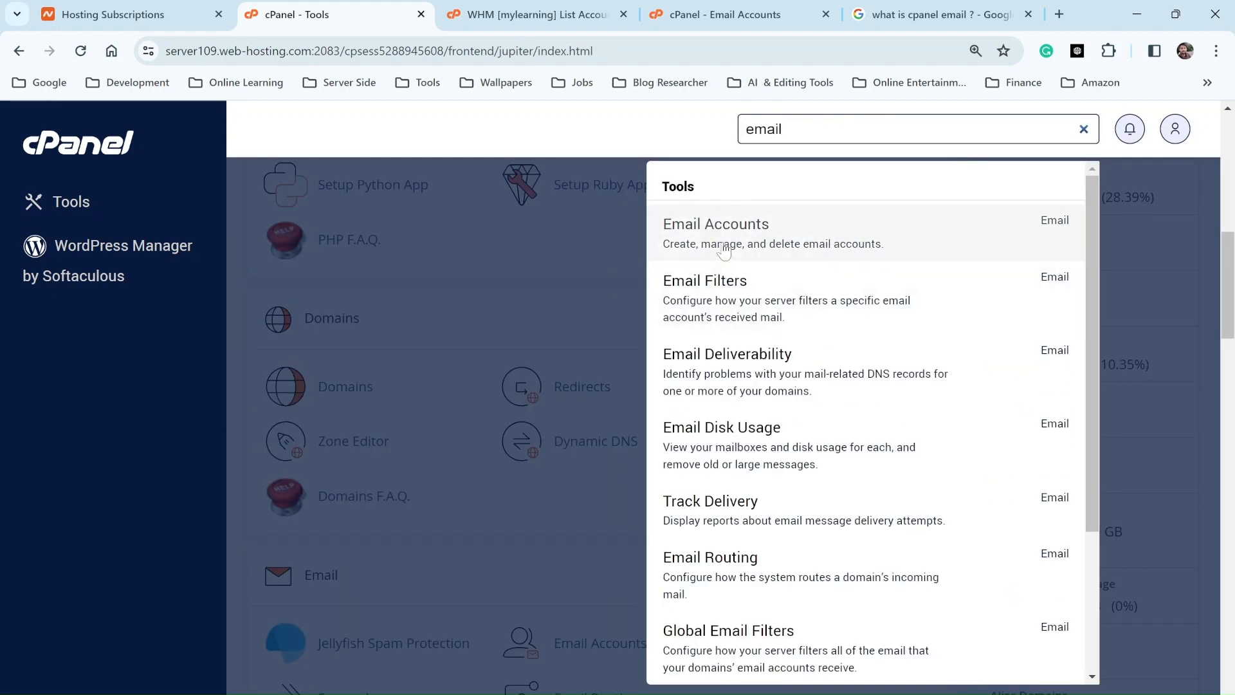
click(723, 251)
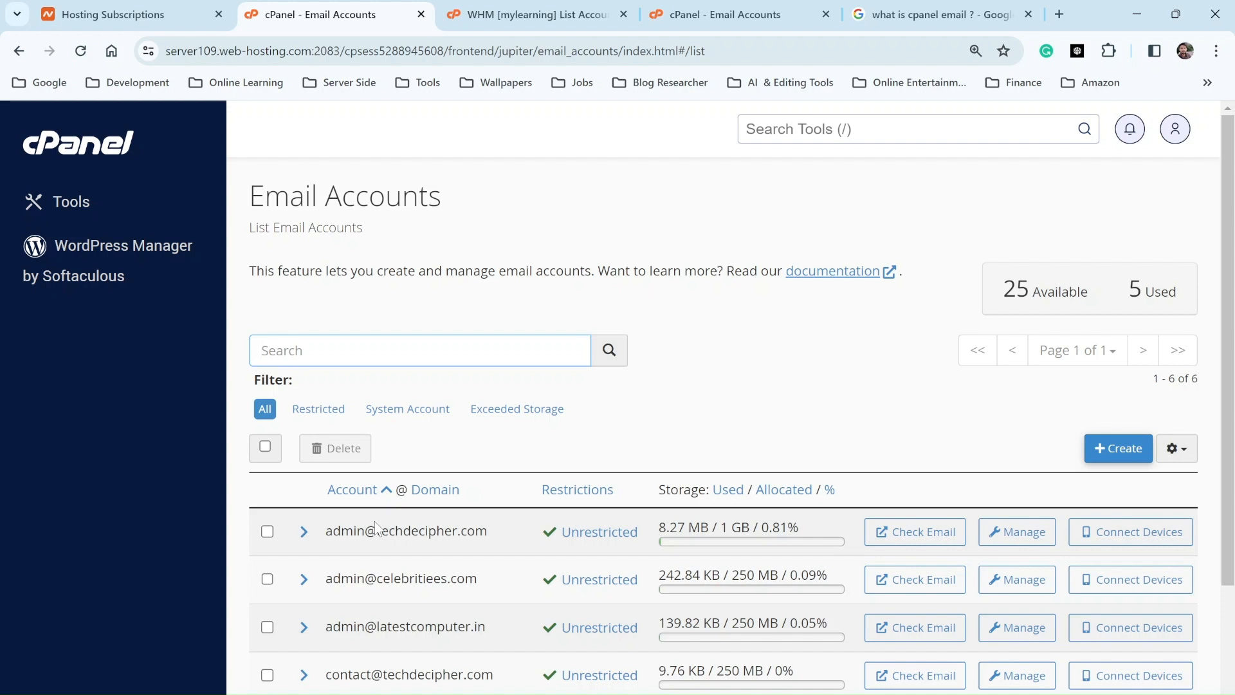
click(305, 532)
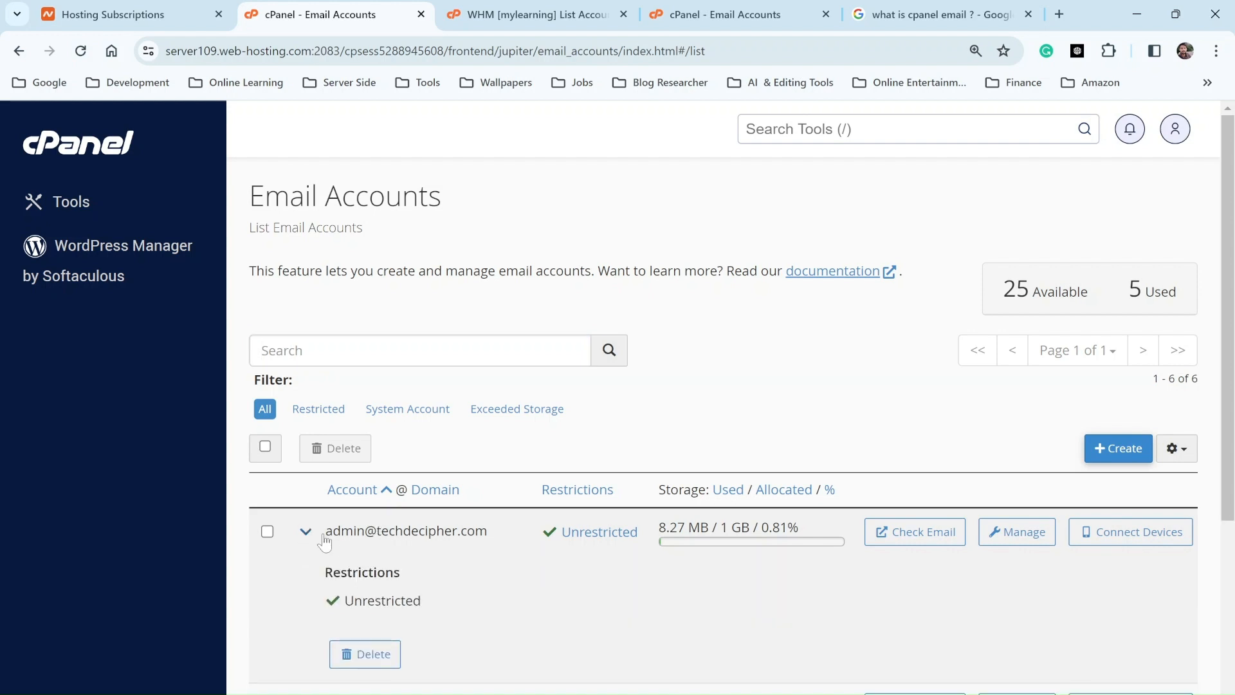
triple_click(417, 531)
key(ctrl+c)
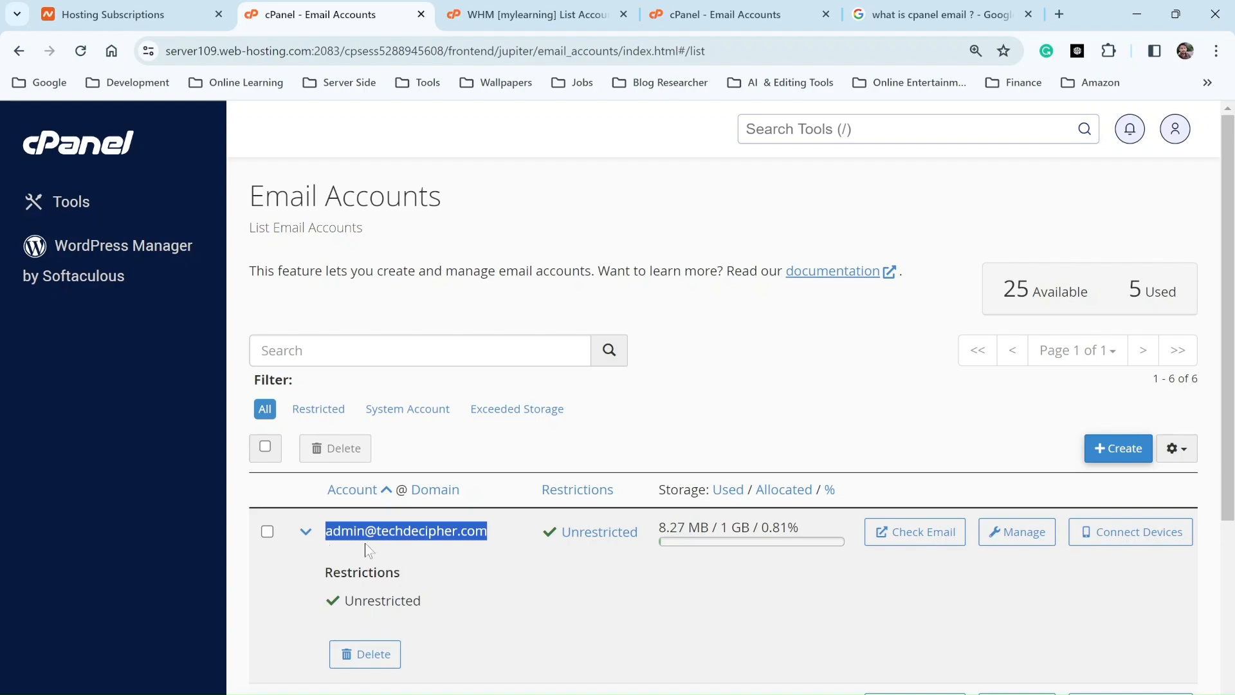
key(alt+Tab)
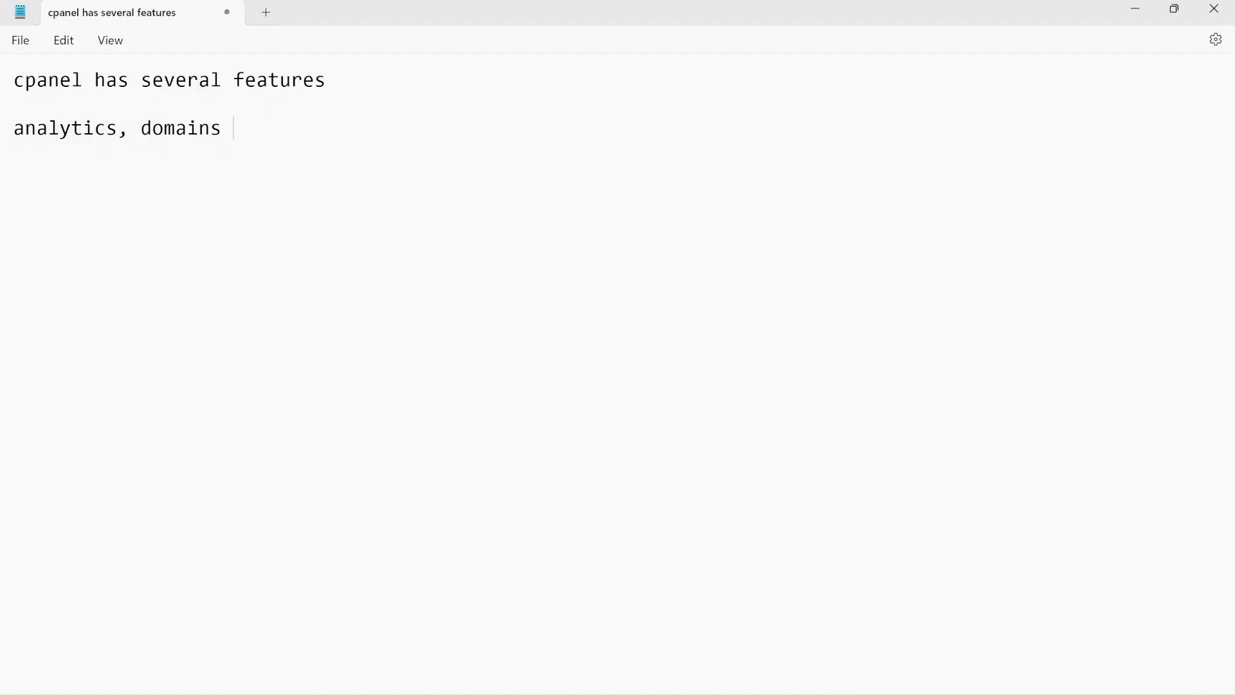
Step: Replace the Notepad notes with the copied admin mailbox address on its own line
key(ctrl+a)
key(ctrl+v)
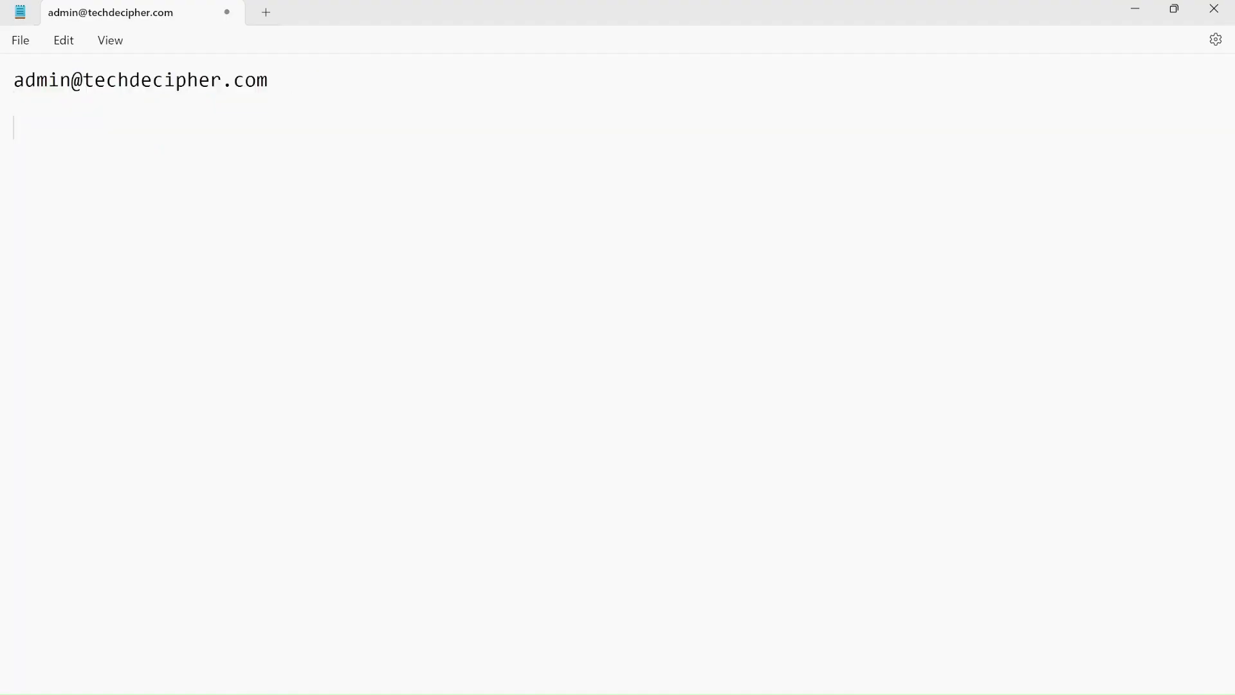
key(Return)
key(alt+Tab)
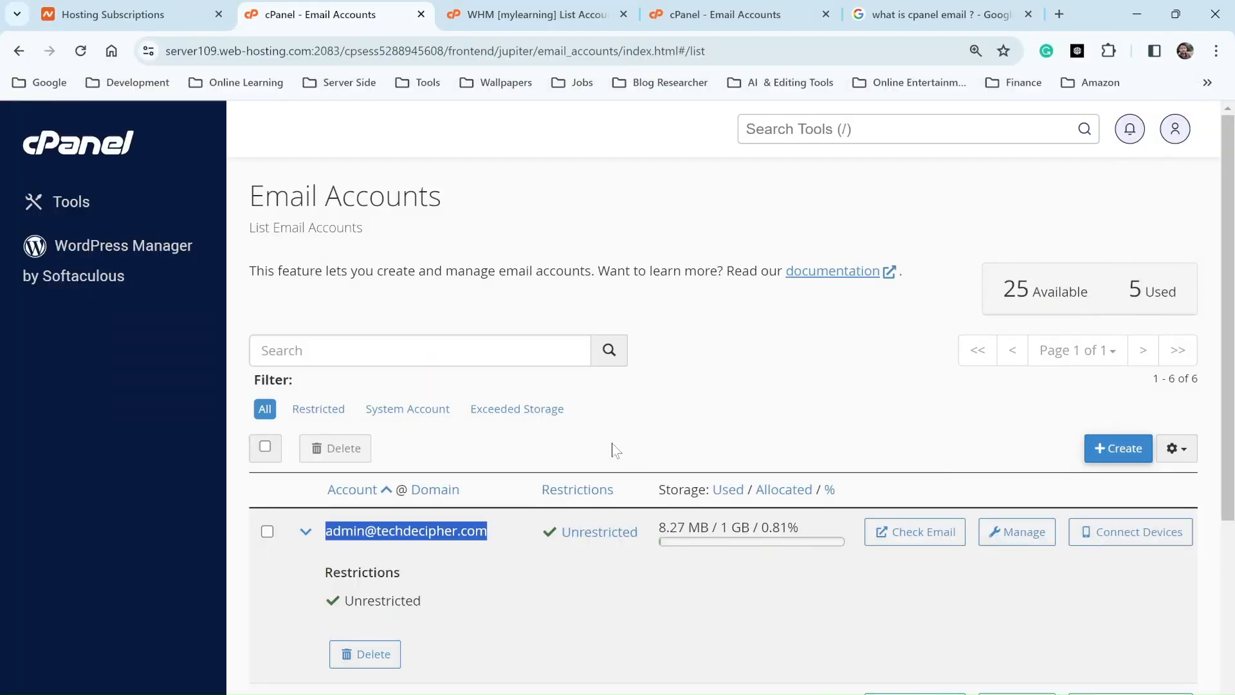
Step: Search cPanel tools for 'file' and open File Manager in a new tab
key(slash)
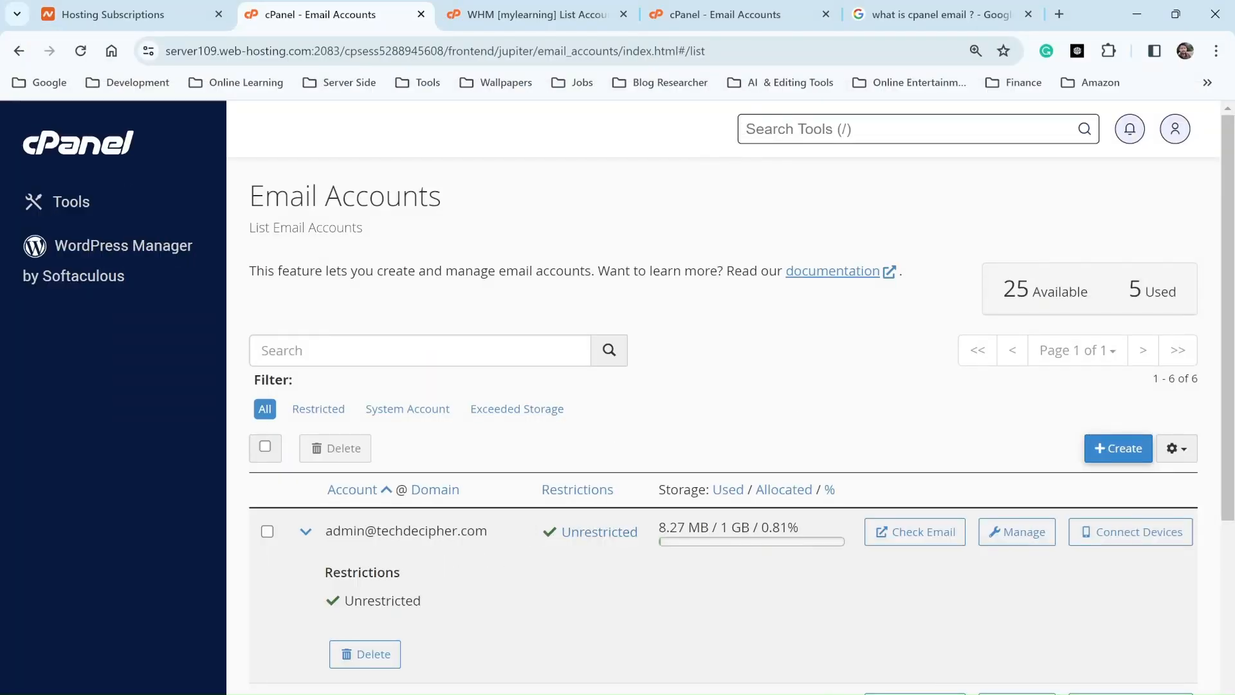
key(ctrl+Tab)
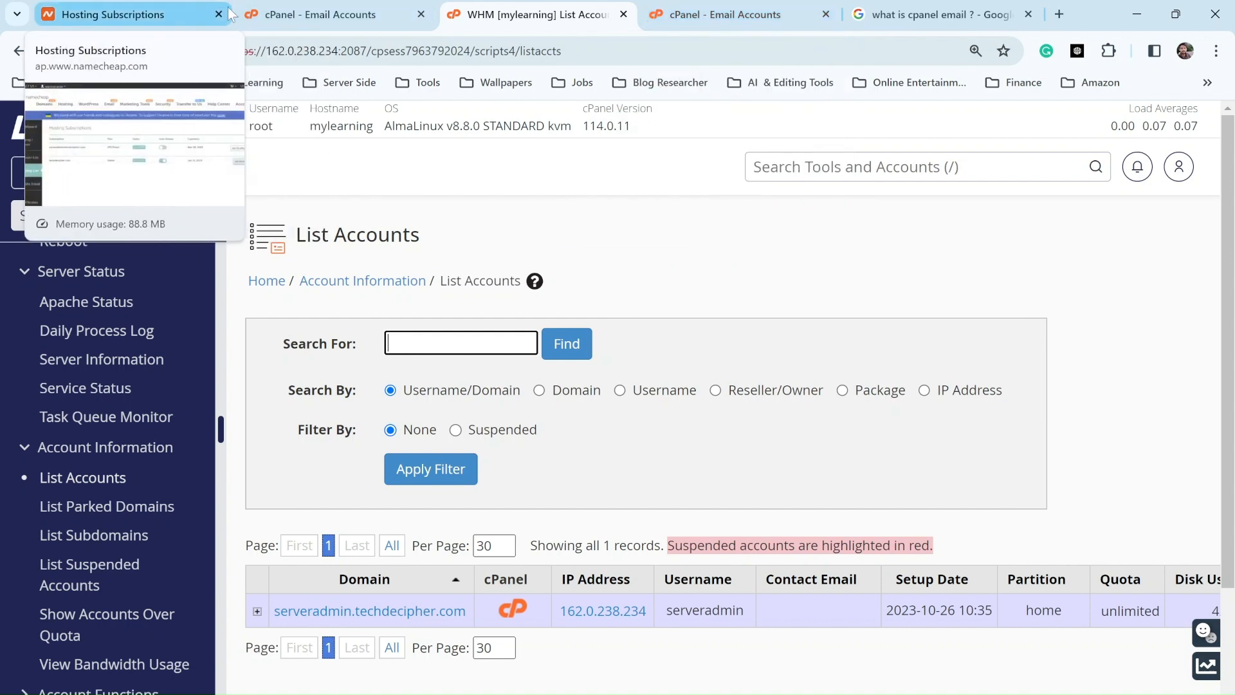
click(335, 14)
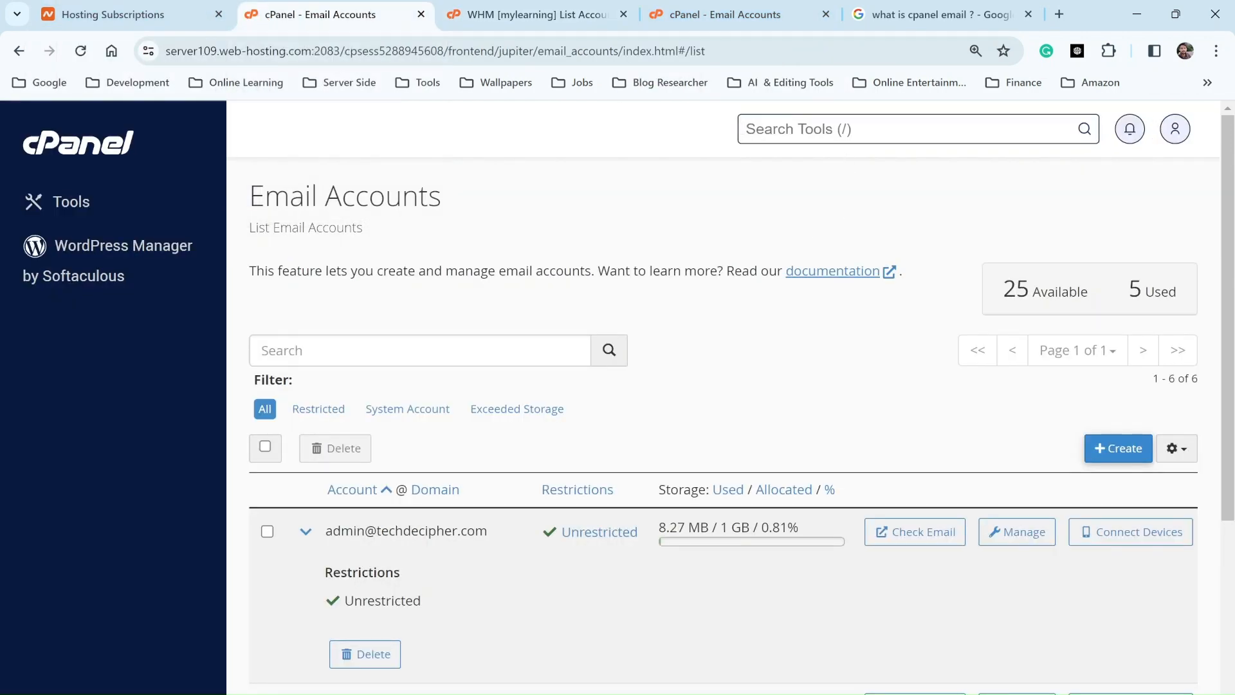
key(slash)
text(fi)
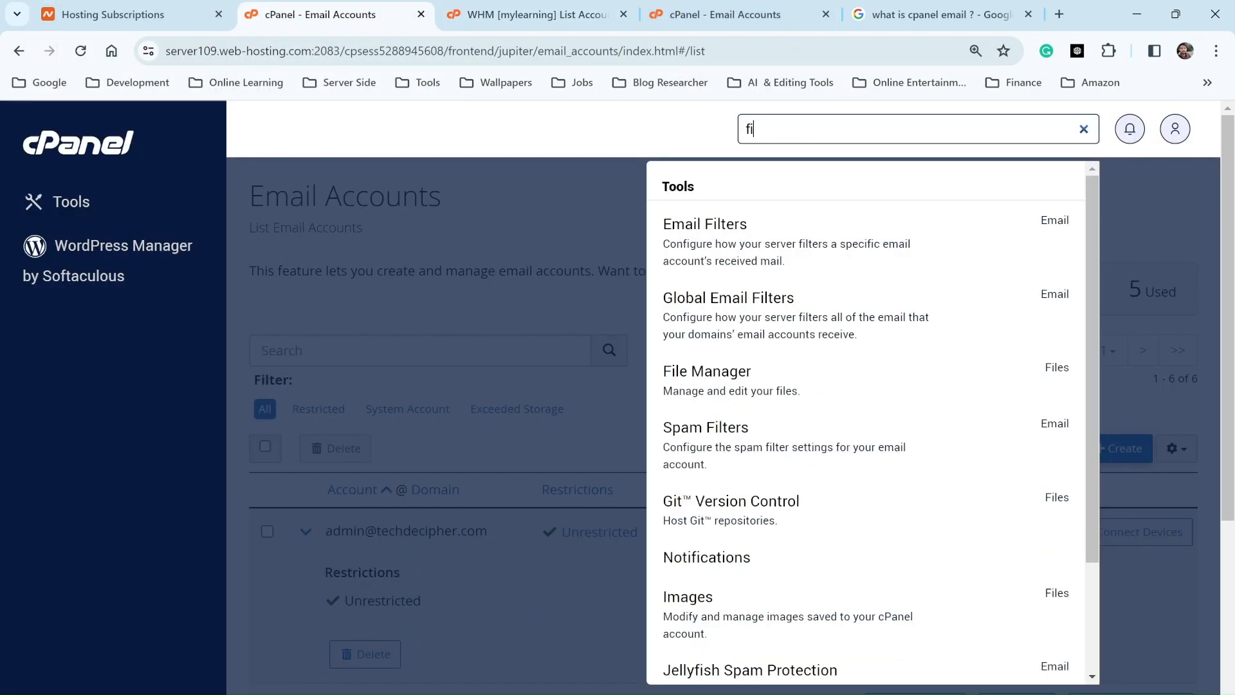
text(le)
right_click(744, 233)
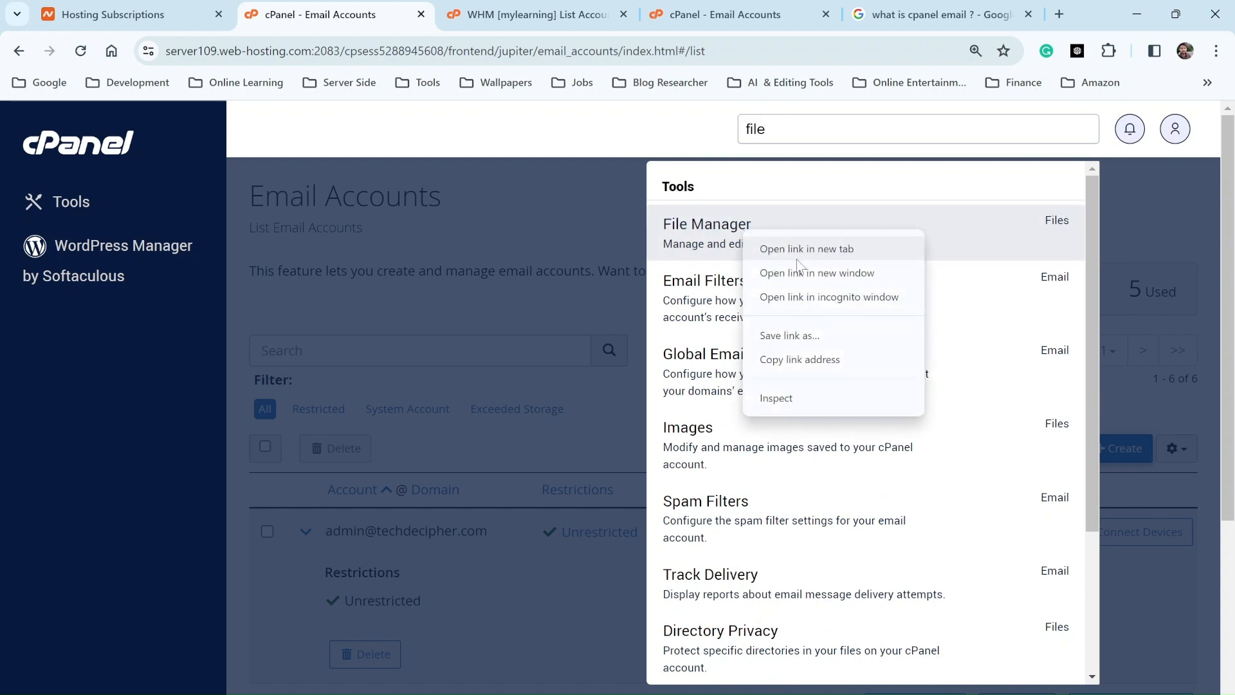
click(798, 249)
click(418, 14)
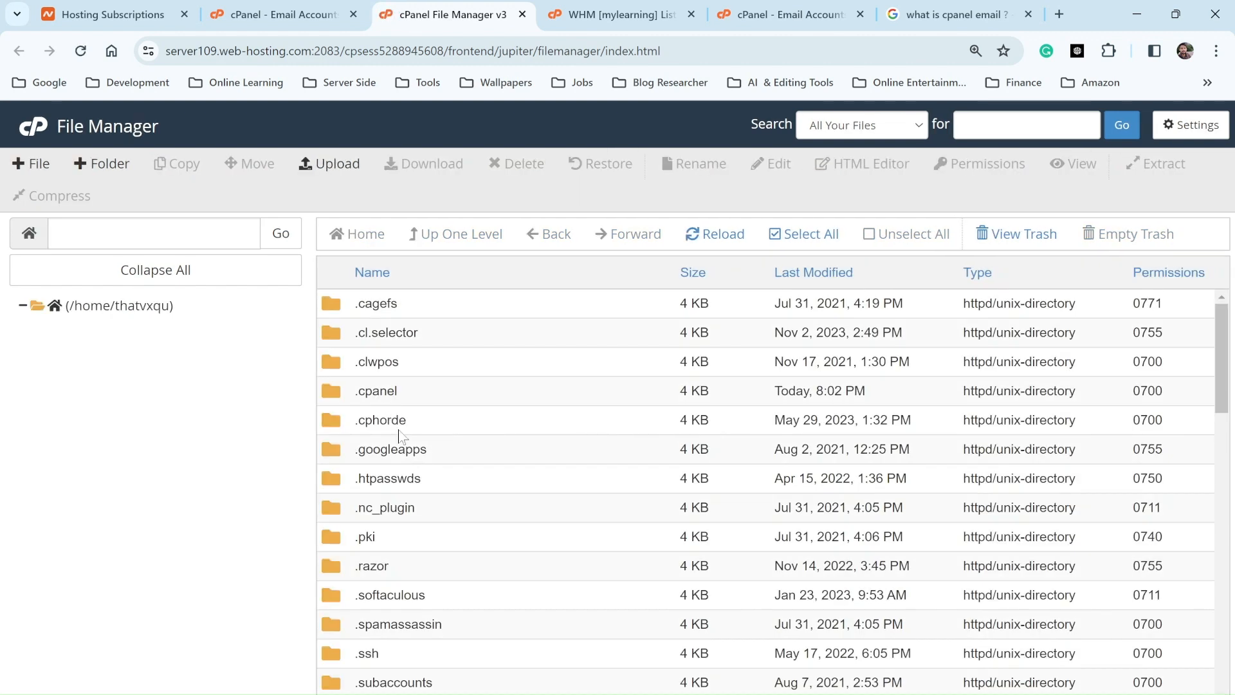
Step: Open the mail folder and copy the techdecipher.com domain from the Notepad address
scroll(91, 621, down, 3)
click(74, 592)
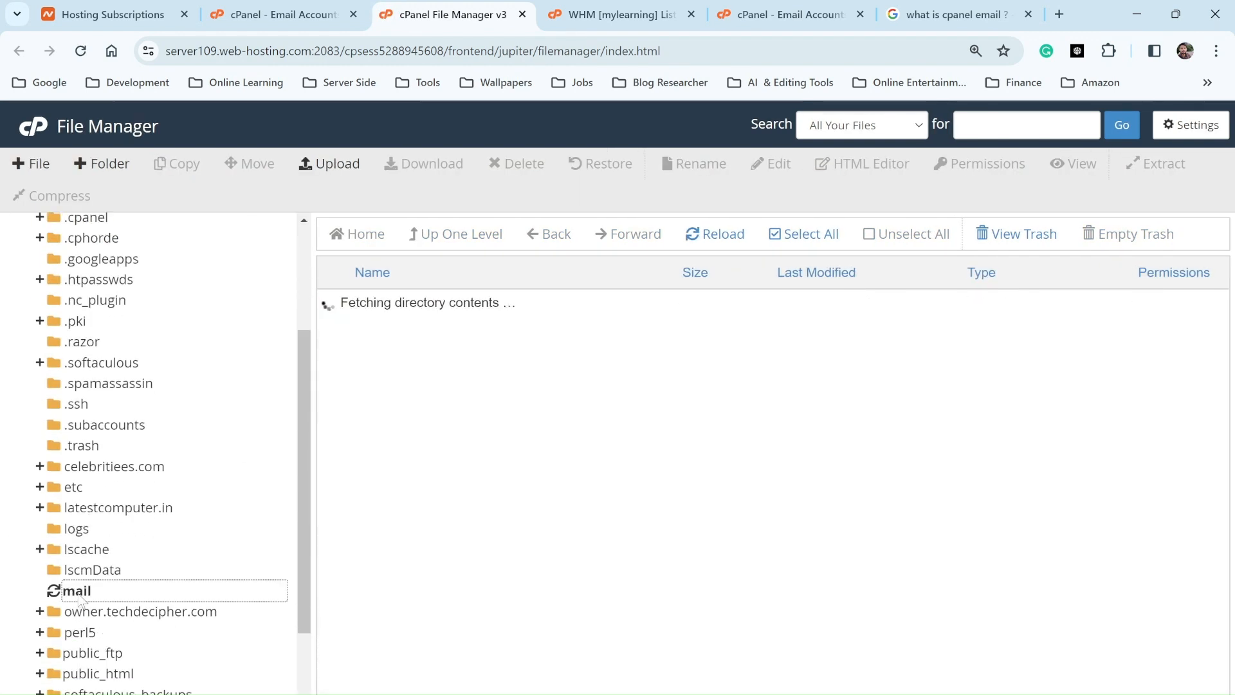
scroll(523, 434, down, 1)
scroll(523, 434, down, 1)
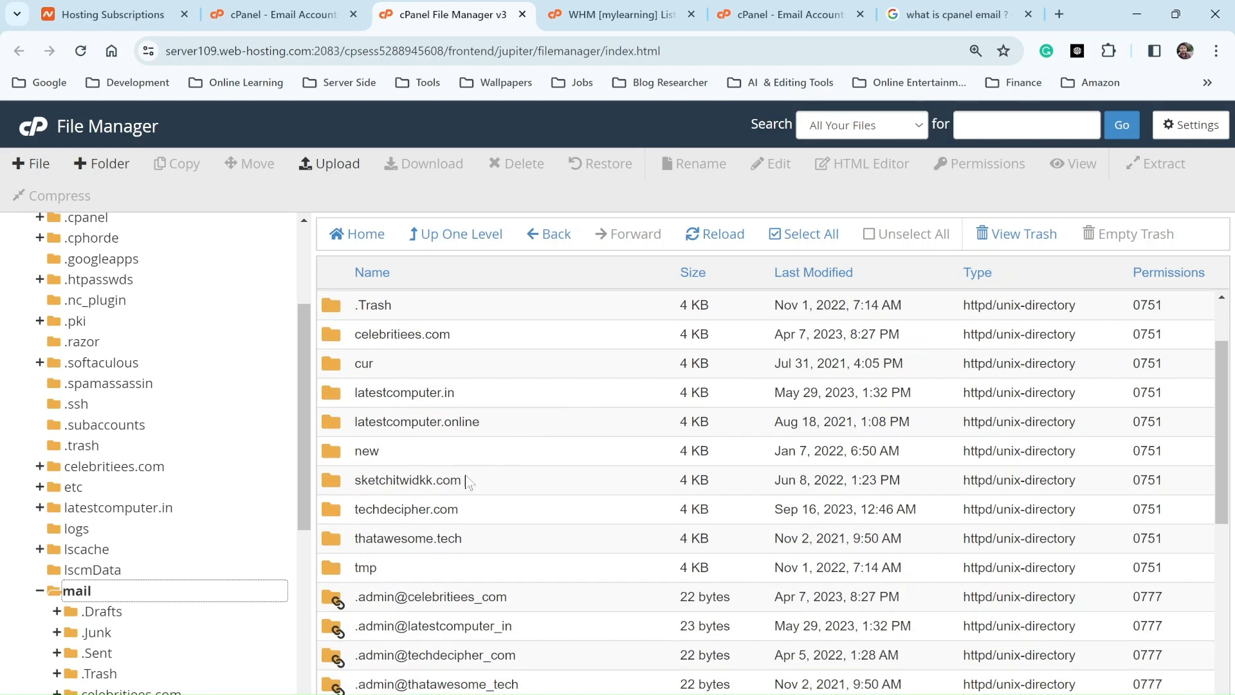
key(alt+Tab)
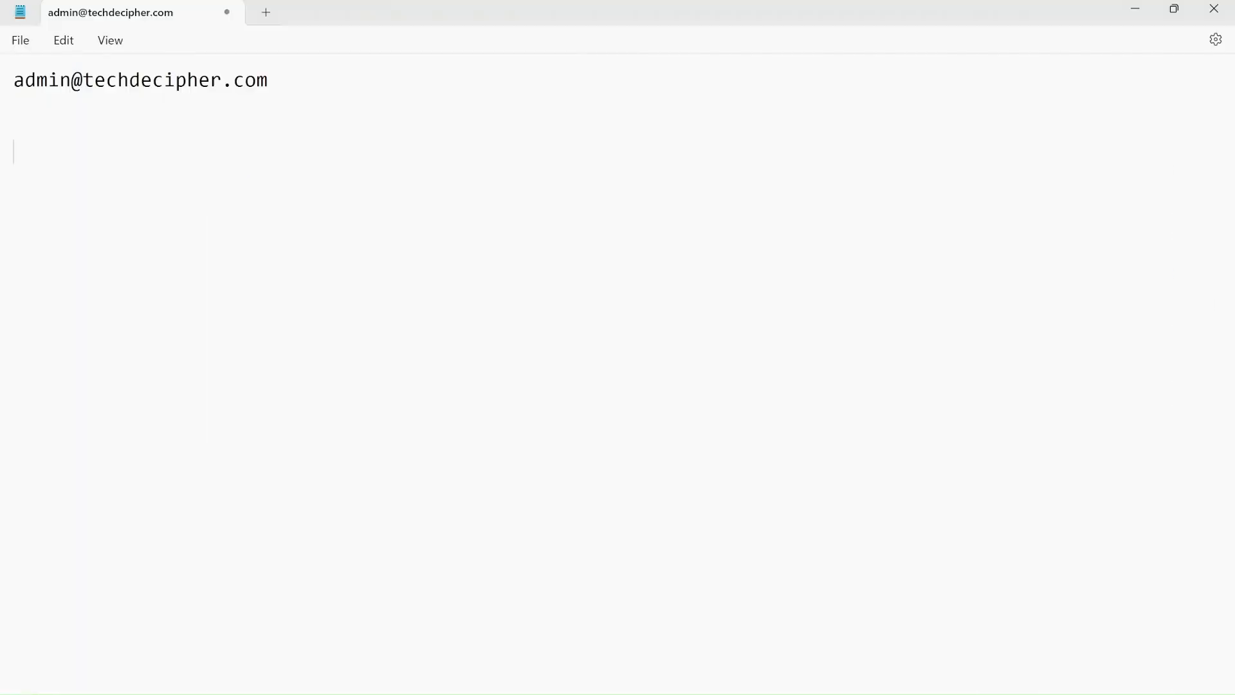
triple_click(6, 86)
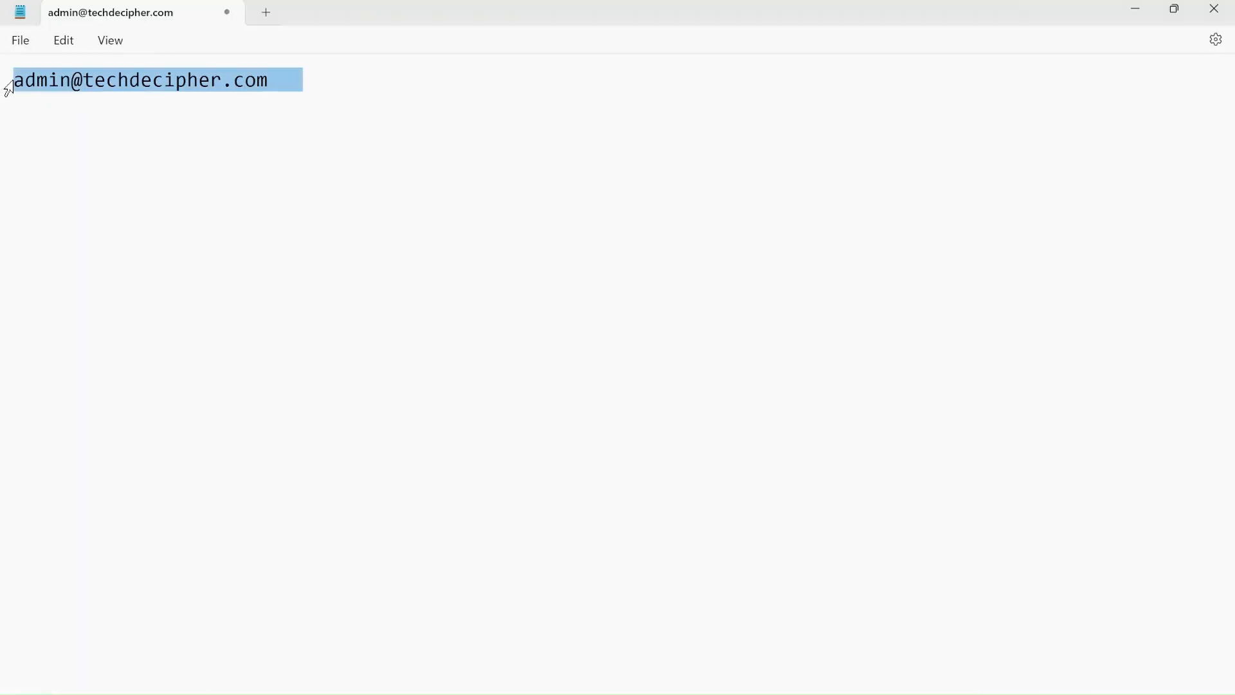
drag(83, 79, 291, 80)
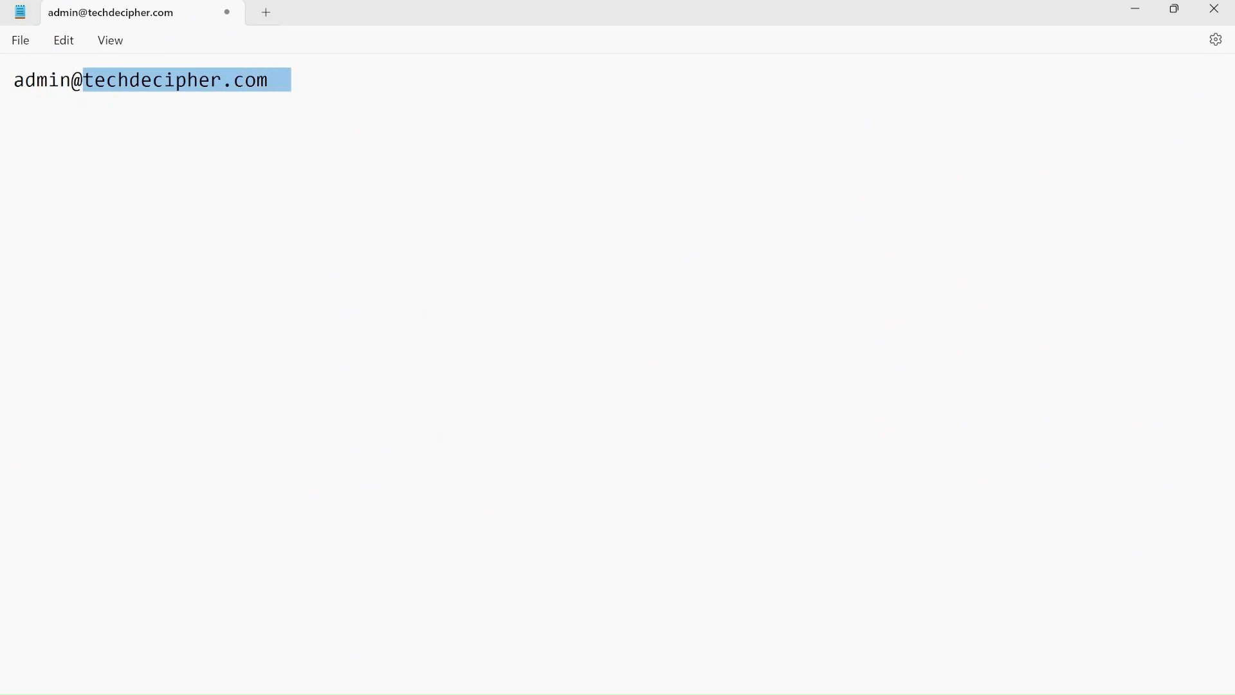
key(alt+Tab)
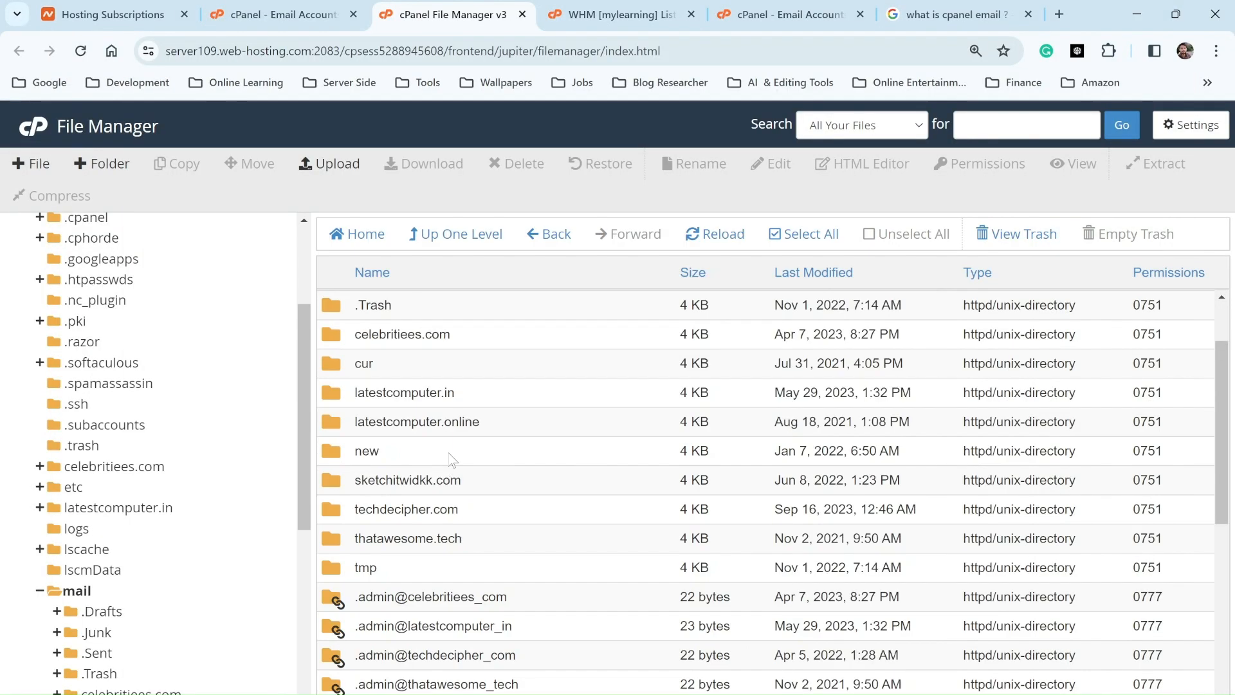
Step: Open the techdecipher.com mail folder and compare it with the admin address on Email Accounts
click(338, 516)
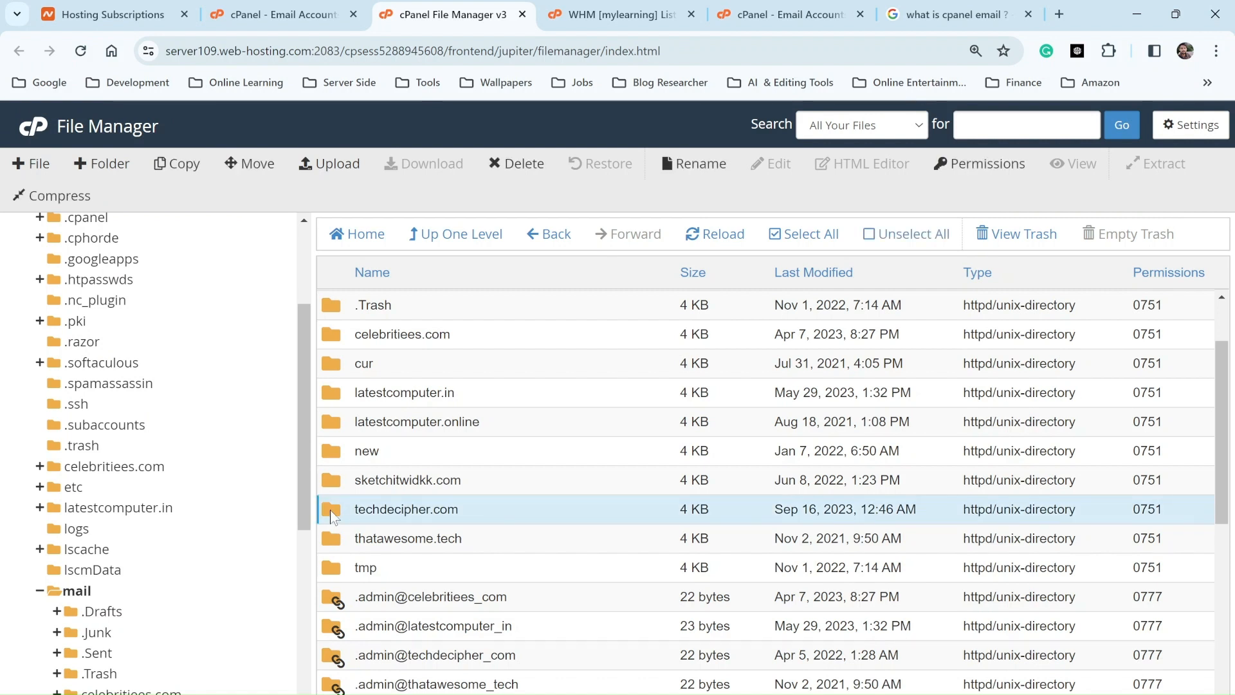
double_click(330, 510)
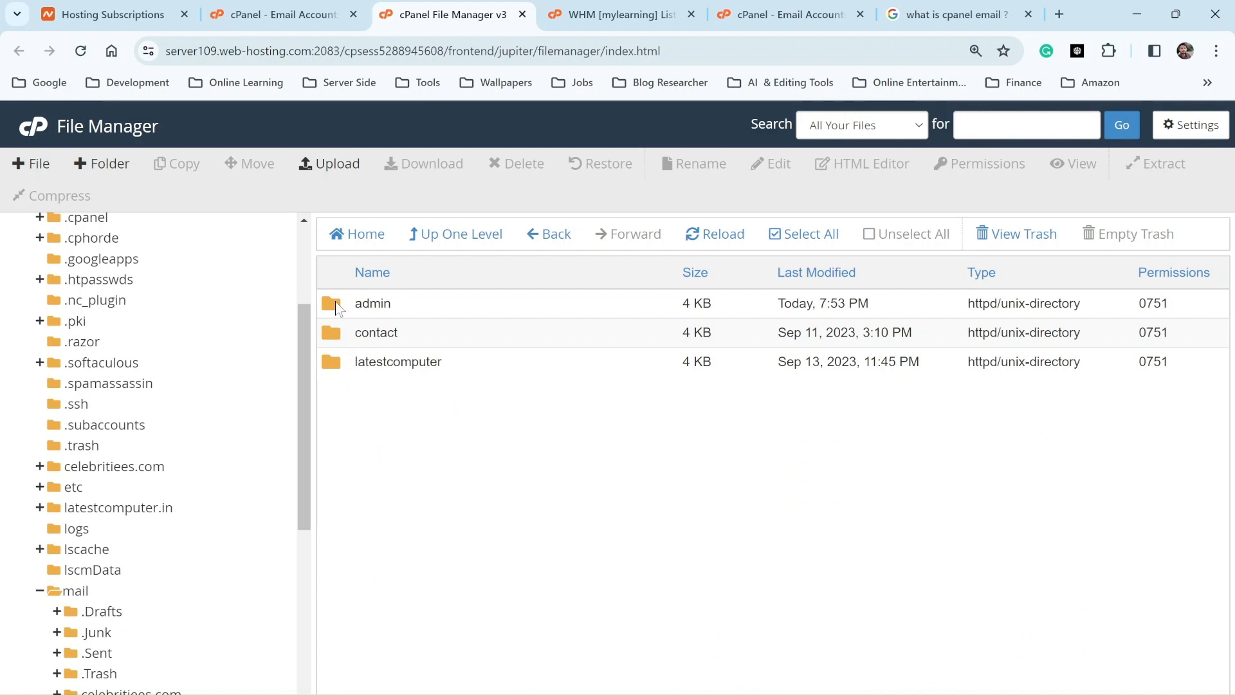
click(276, 14)
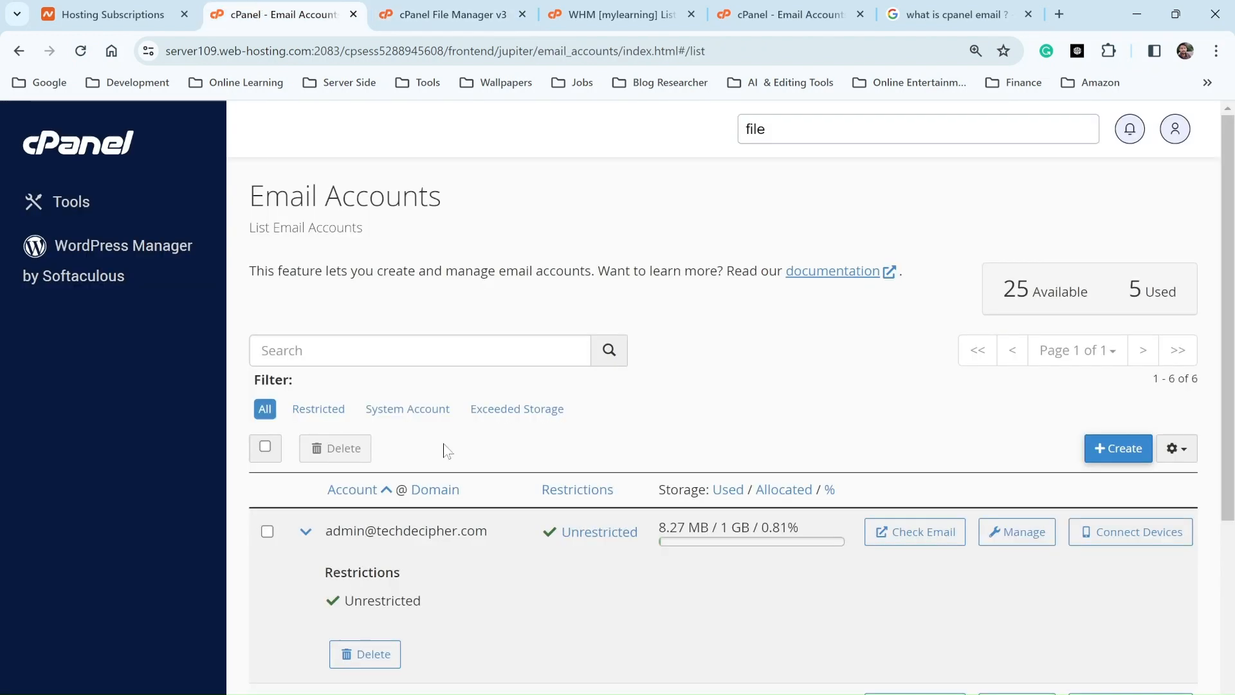
drag(326, 531, 457, 531)
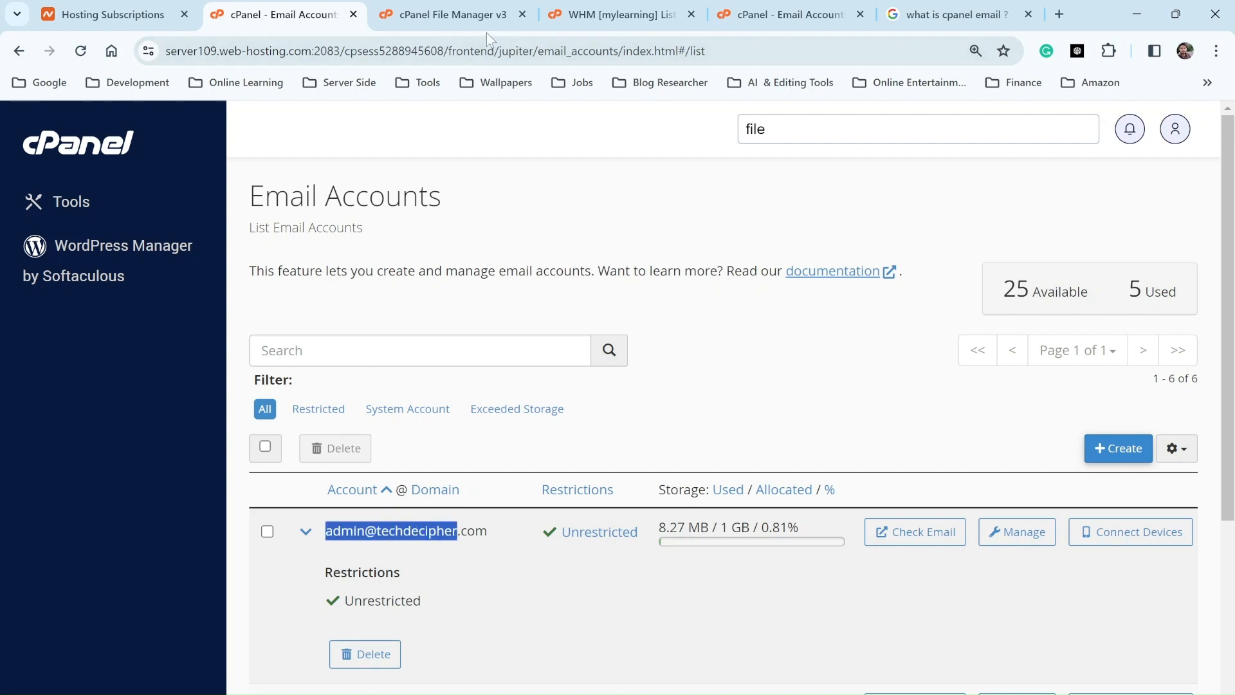
click(479, 14)
Step: Look inside the admin mailbox folder, then go back up and select it
double_click(328, 311)
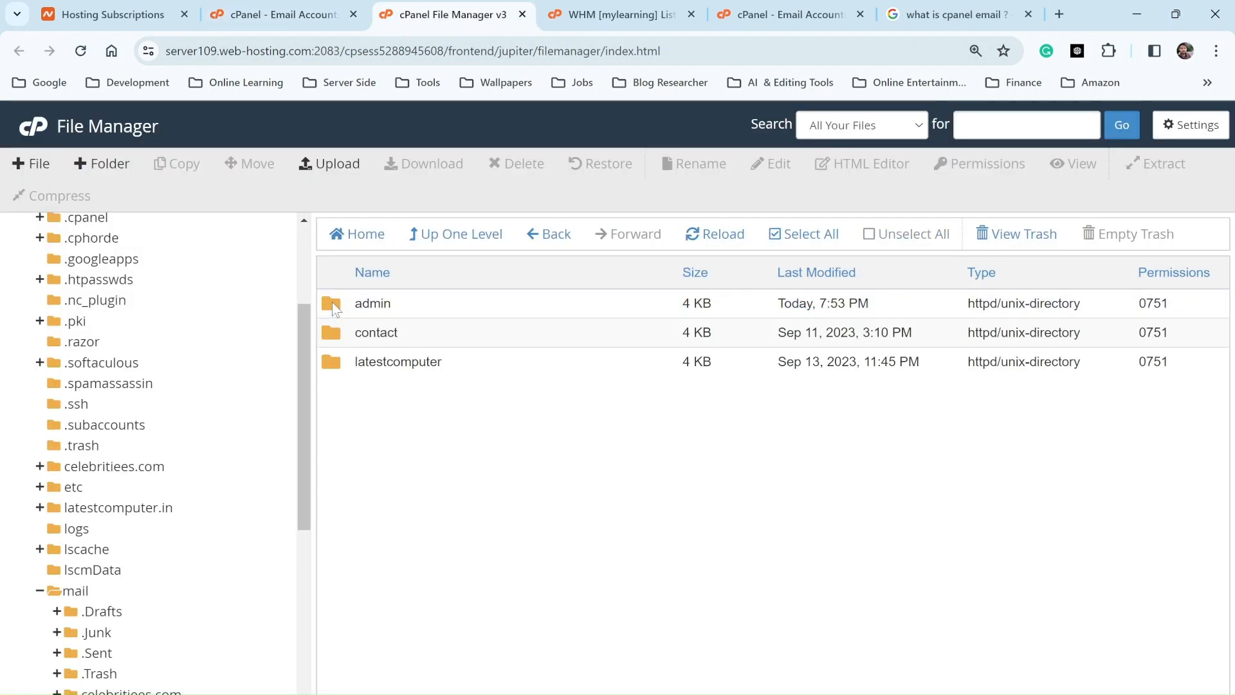
scroll(424, 448, down, 3)
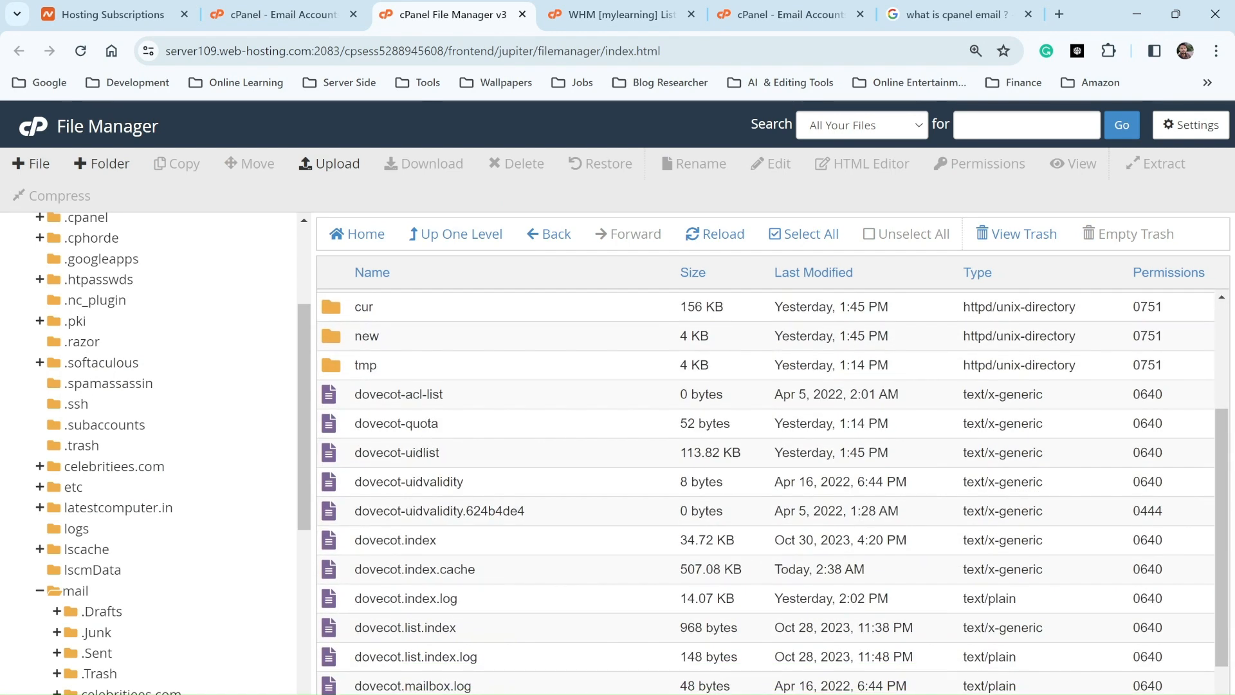
scroll(424, 448, up, 3)
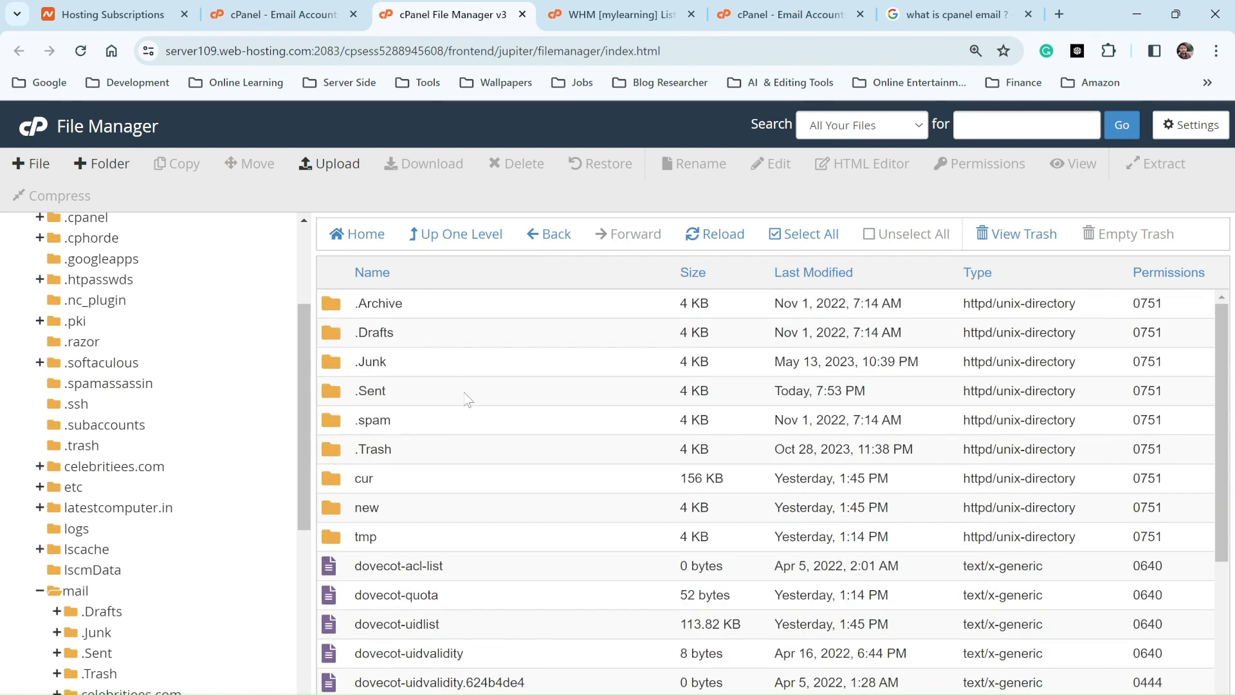
scroll(468, 398, down, 3)
scroll(468, 399, up, 3)
scroll(463, 427, down, 3)
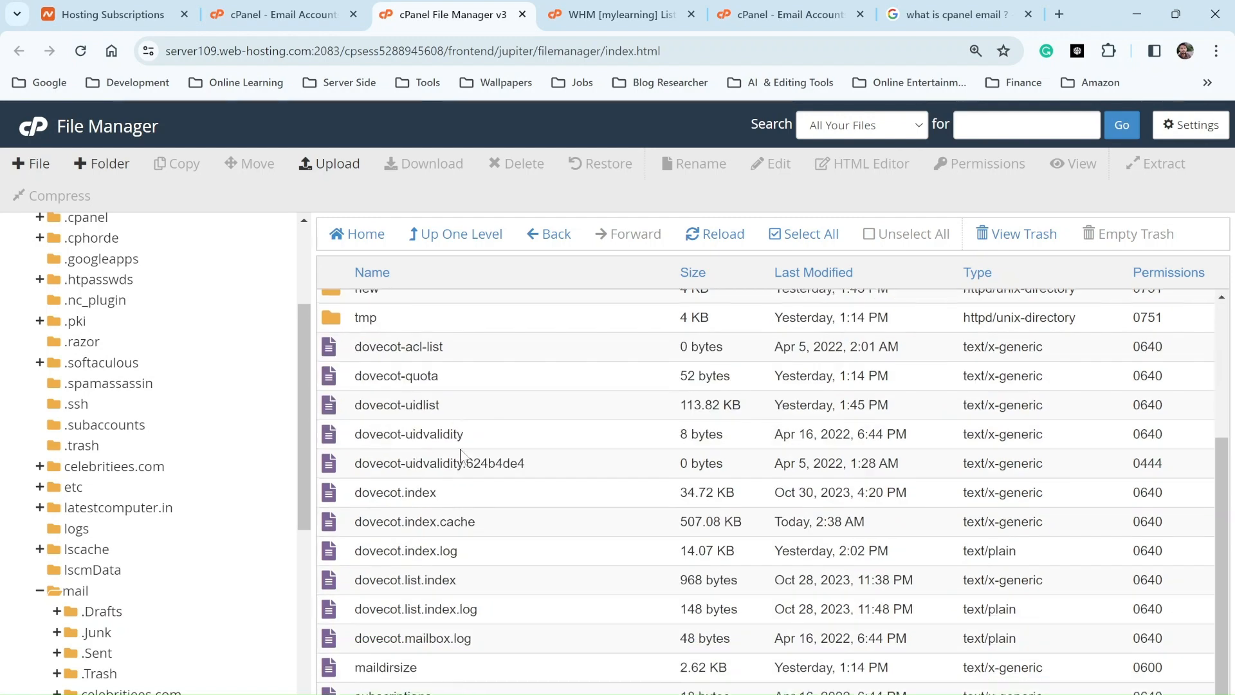
click(496, 246)
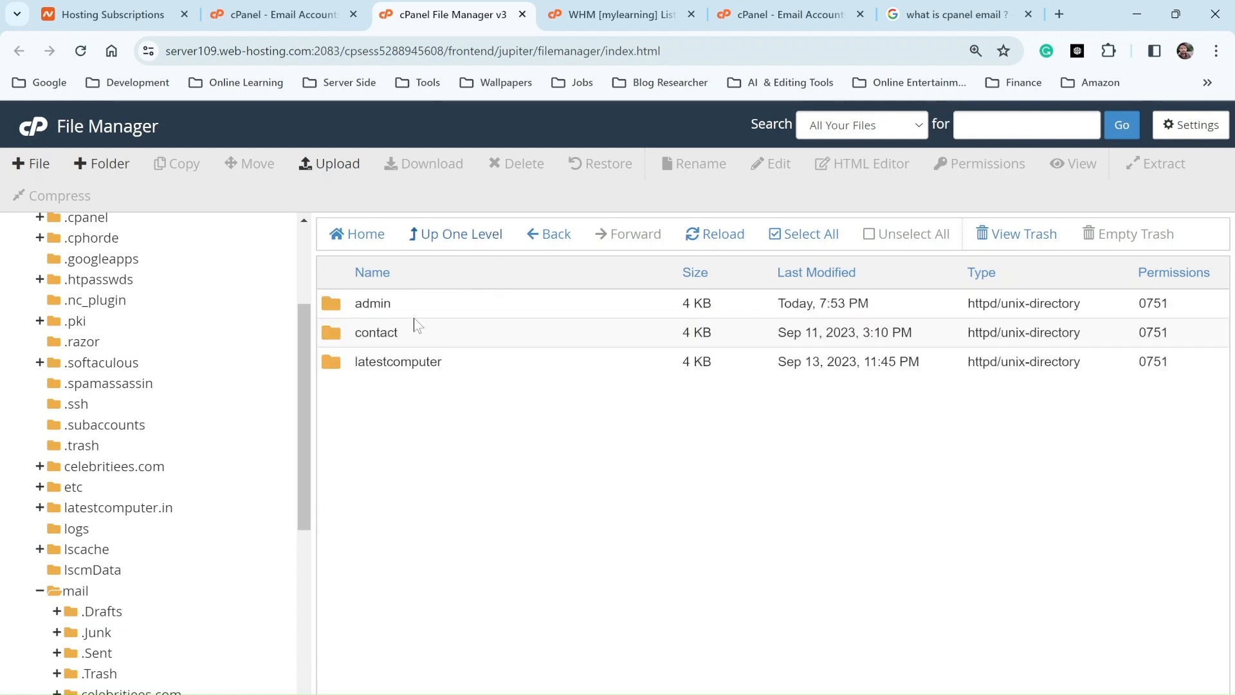
click(426, 313)
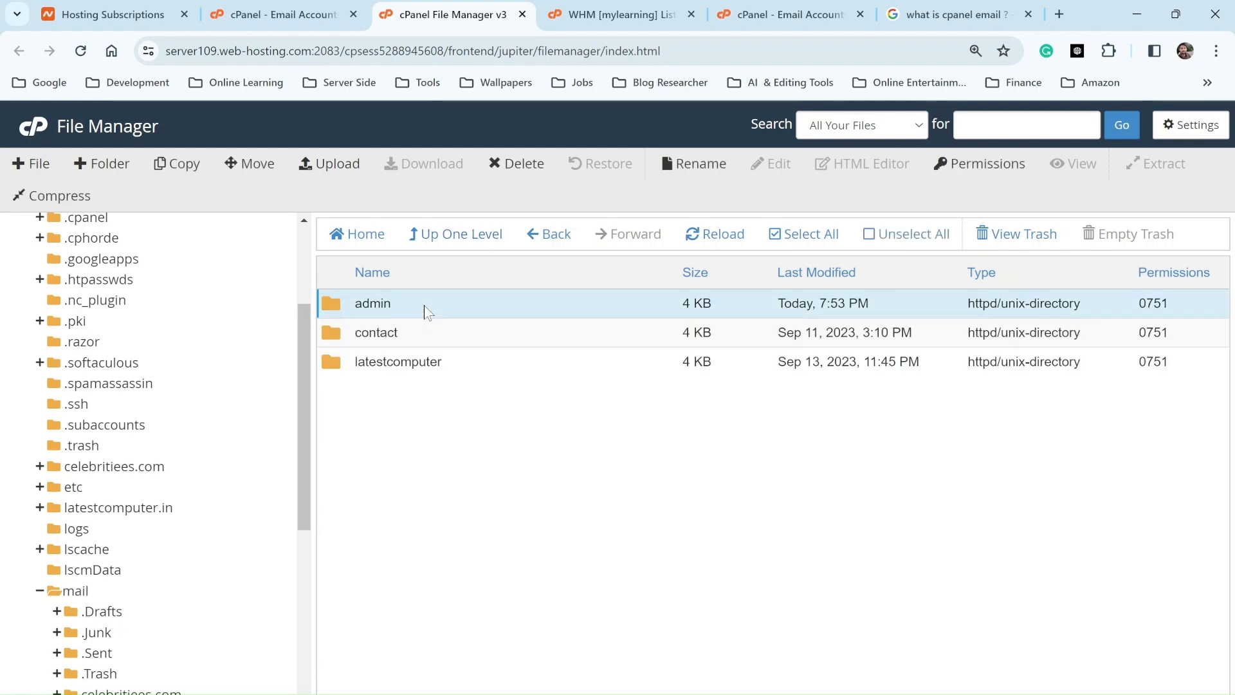
Step: Compress the admin mailbox folder into admin.zip (3.76 MB)
right_click(425, 307)
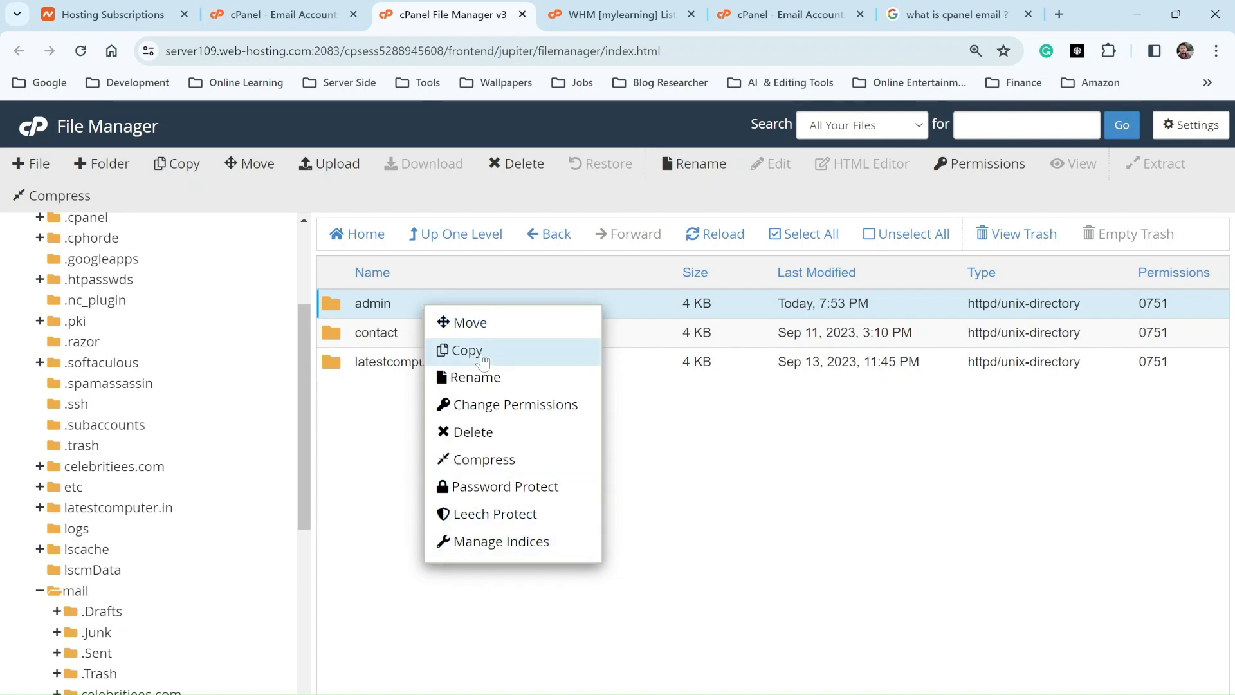
click(482, 459)
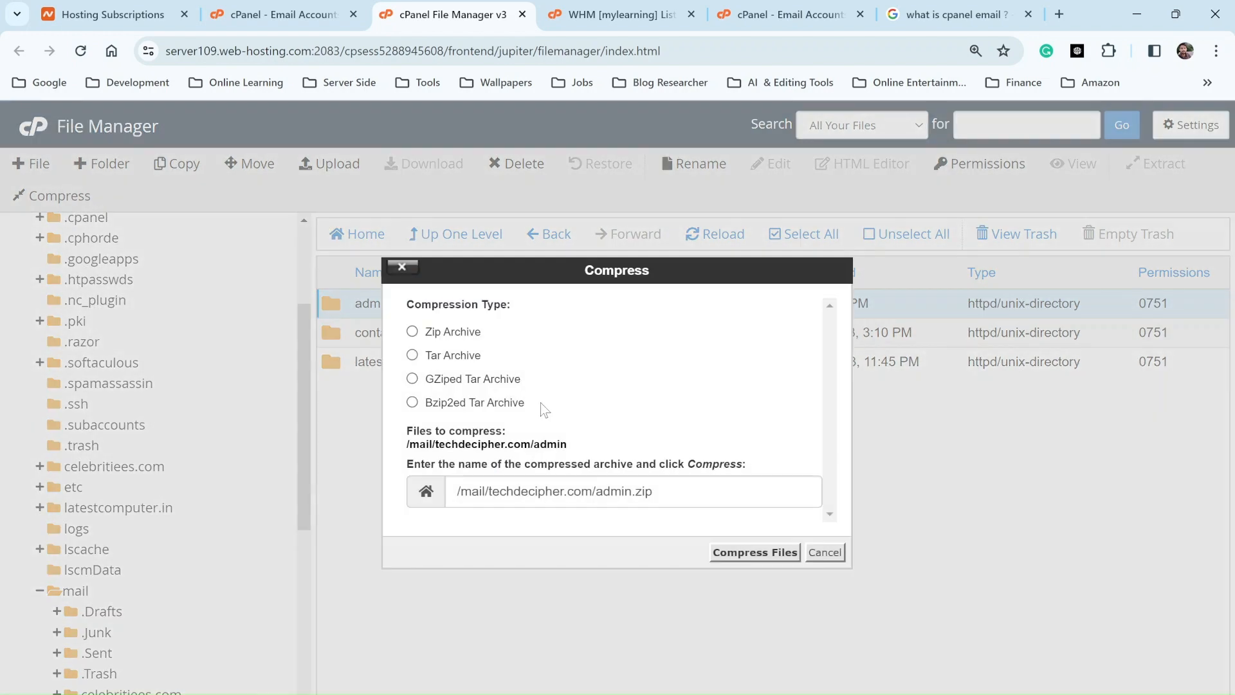
click(755, 552)
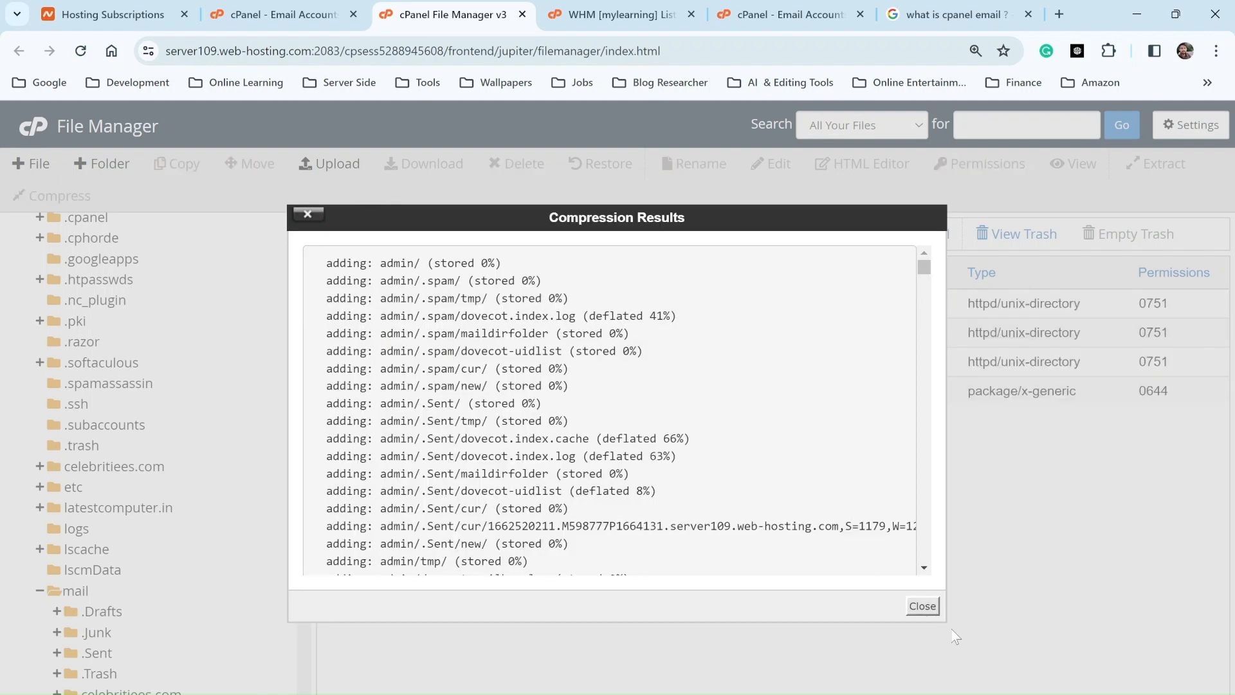
click(923, 605)
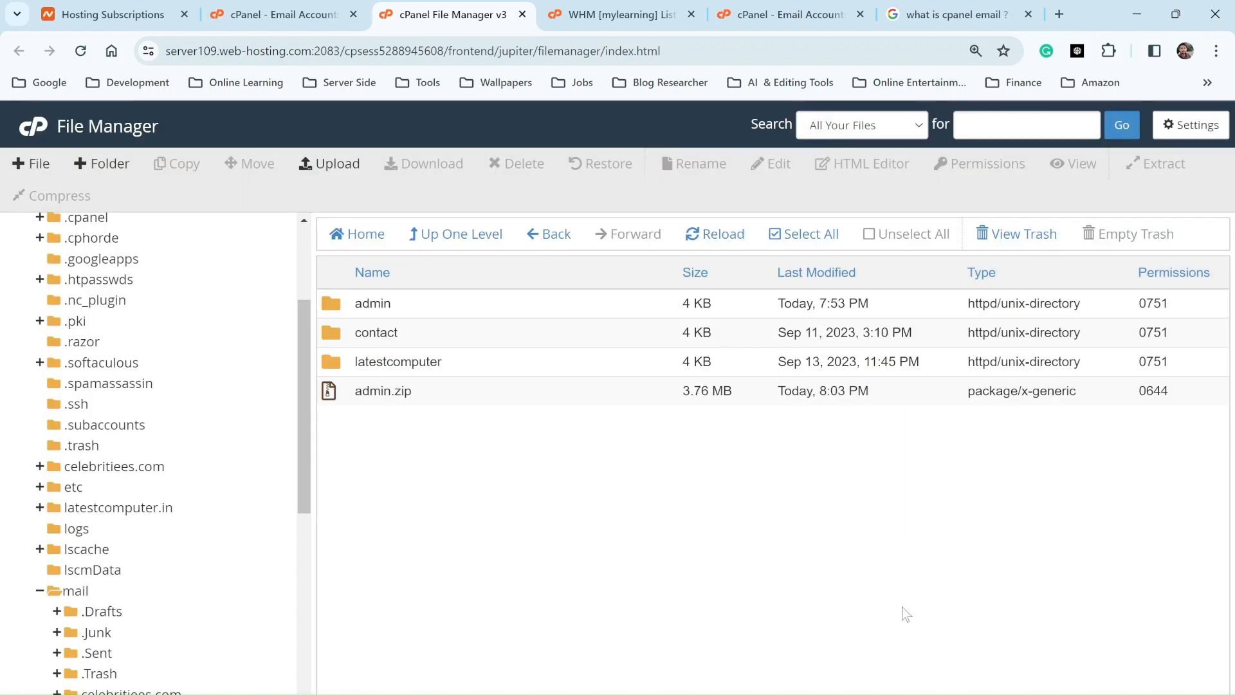
Step: Download admin.zip and save it into the computer's Downloads folder
click(496, 390)
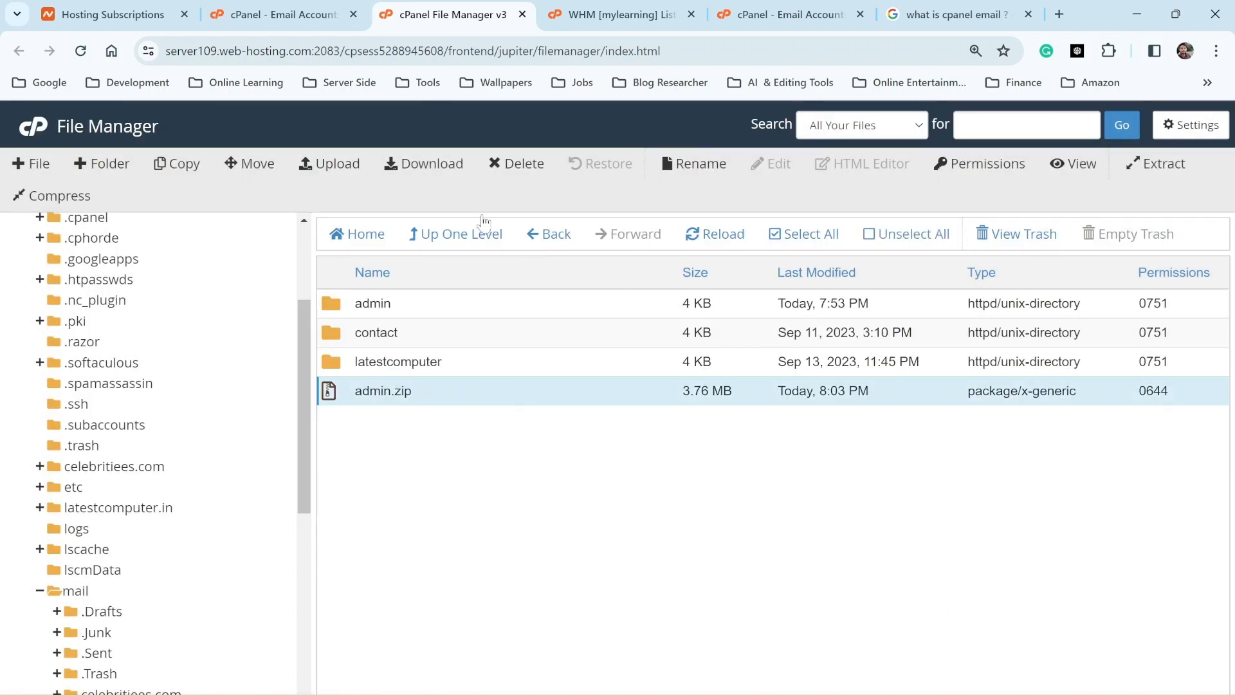
double_click(566, 394)
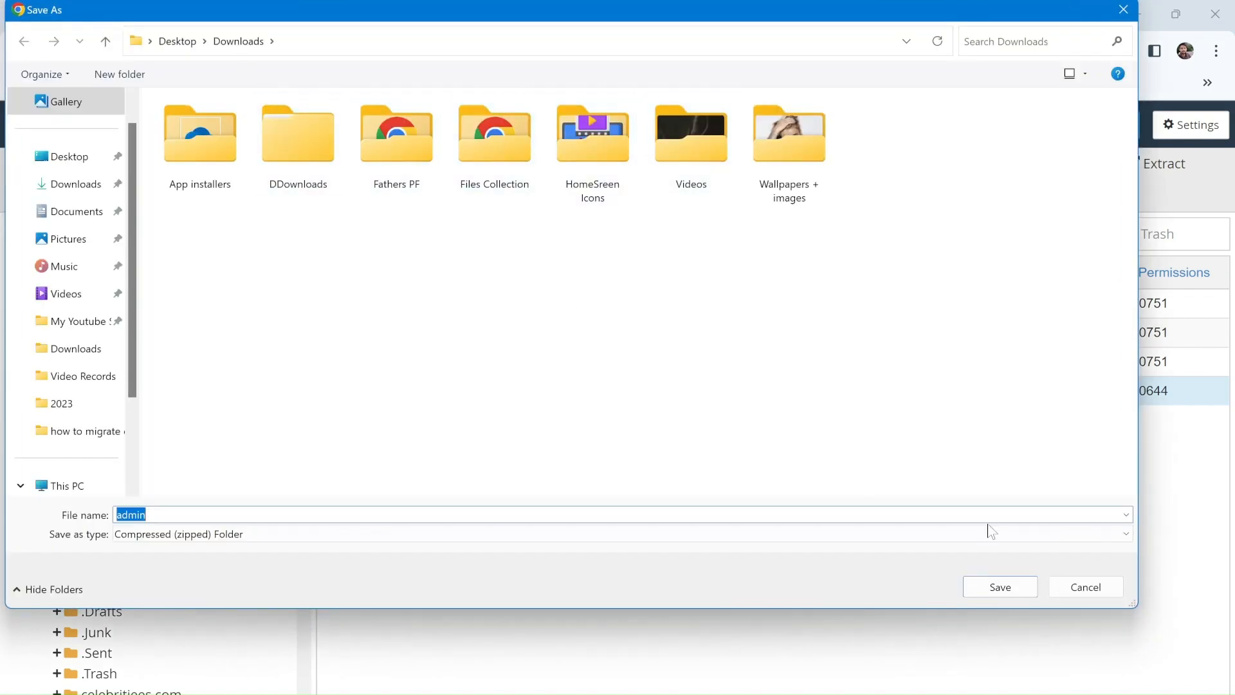
click(1003, 592)
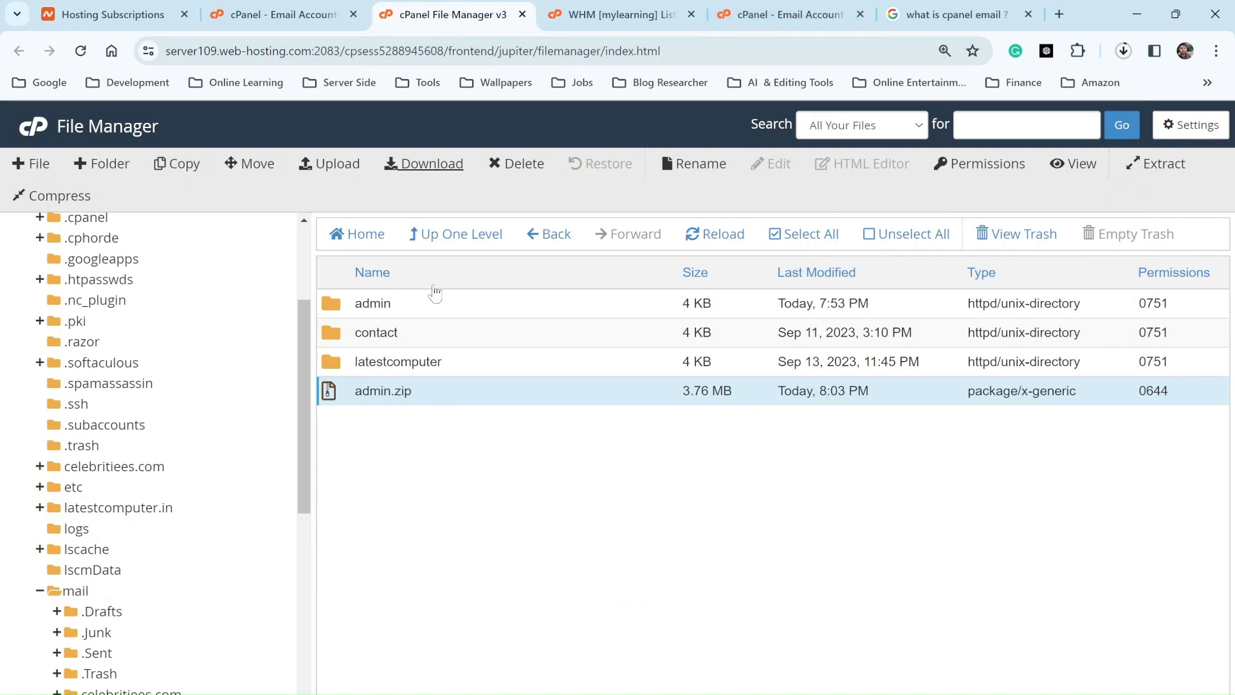
click(608, 14)
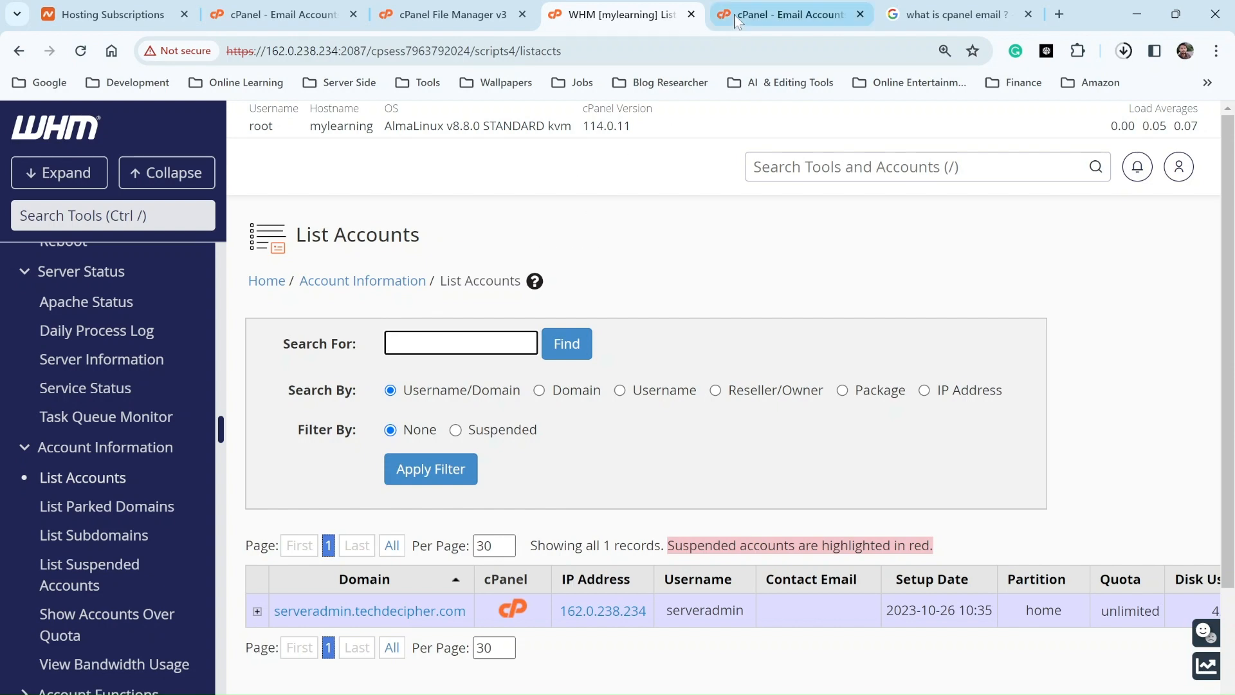
Step: Check in Chrome's downloads that admin.zip is in Downloads, then go to the new server's cPanel Tools
click(813, 14)
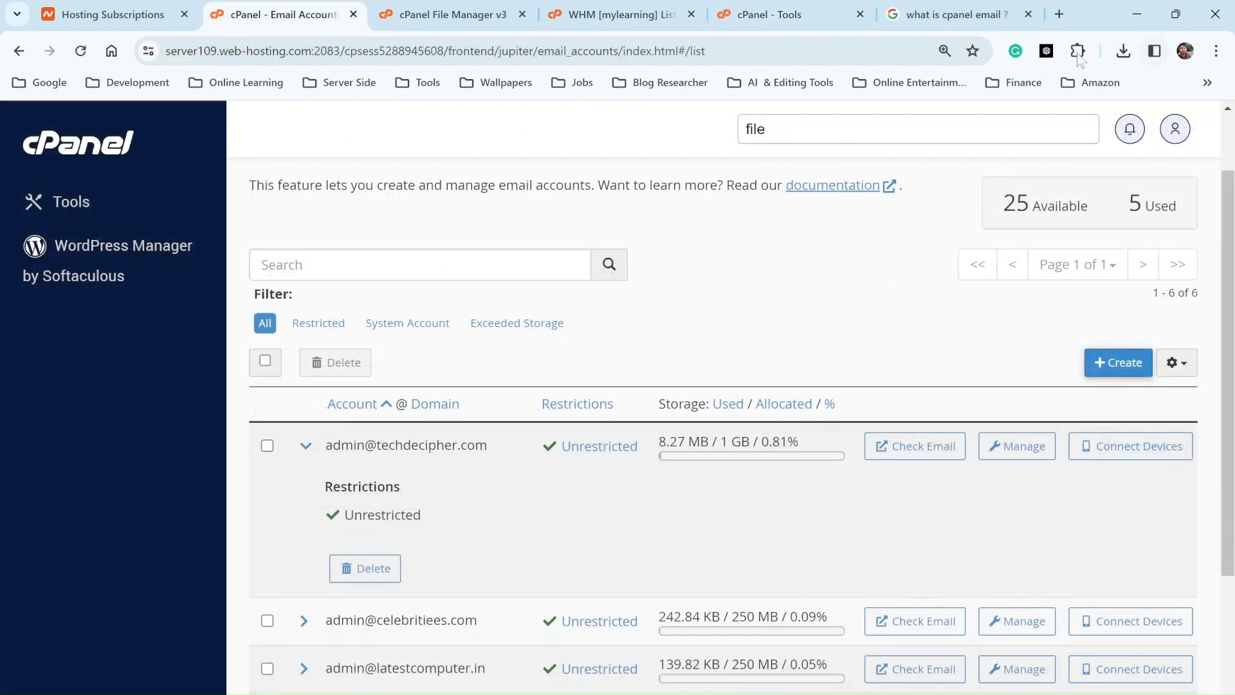
click(1123, 51)
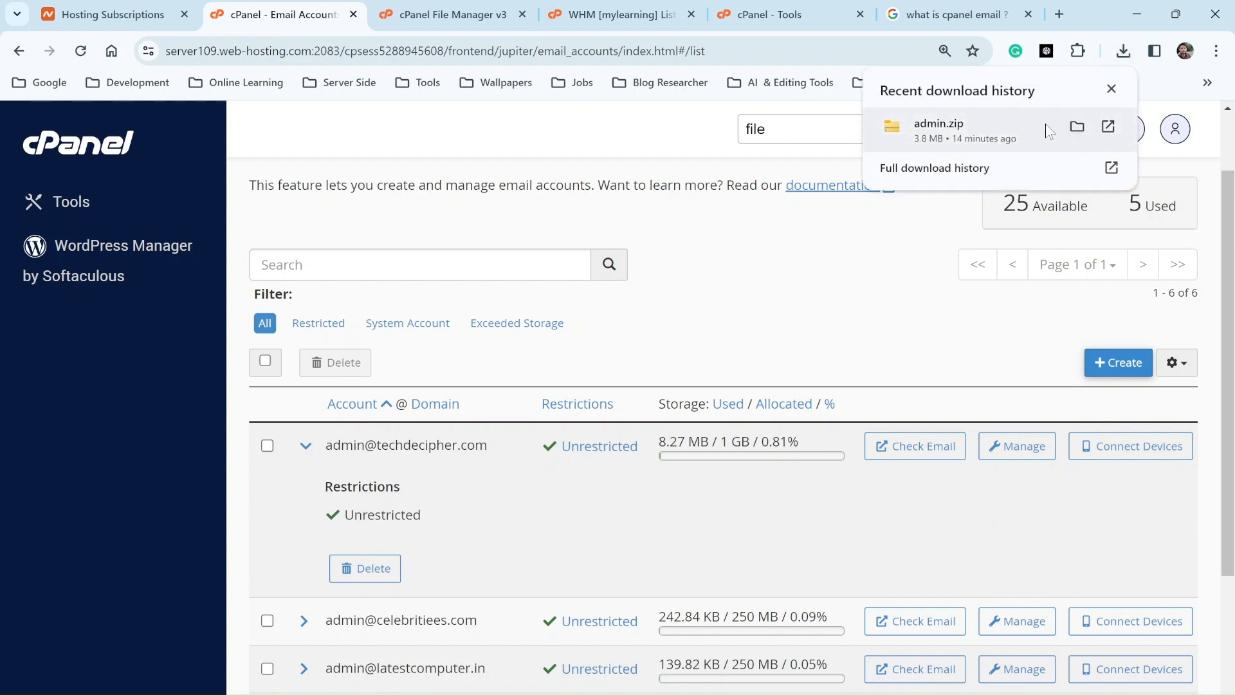
click(743, 376)
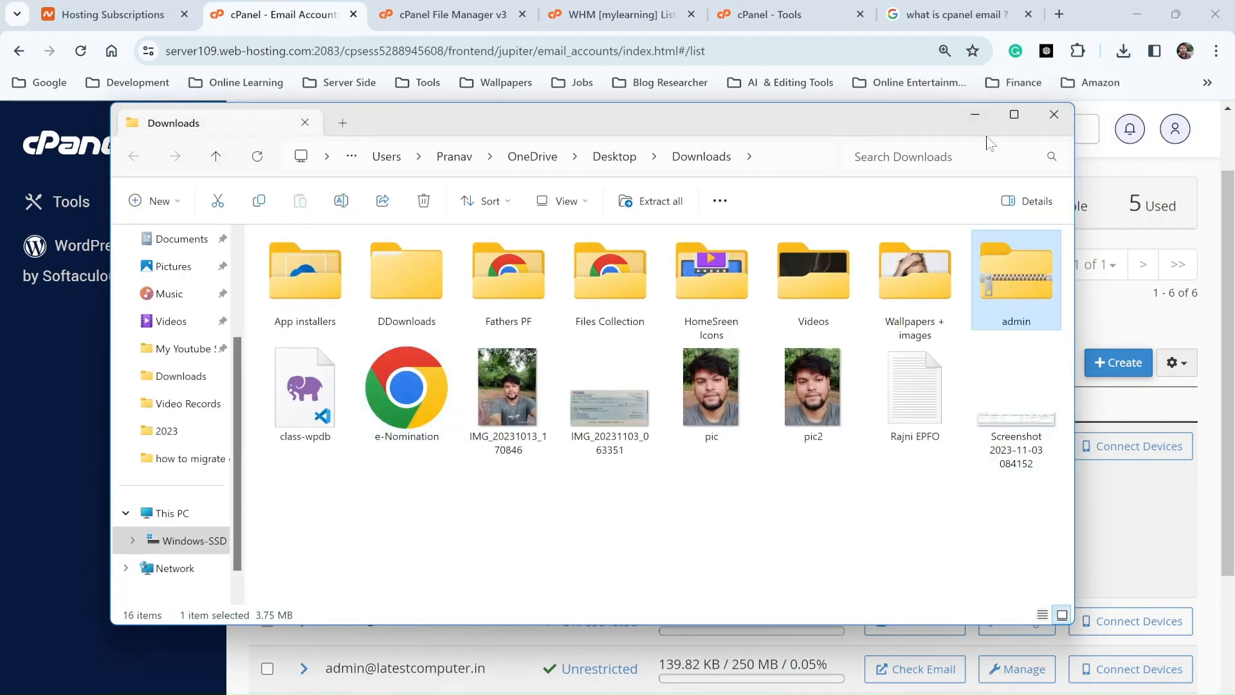
click(976, 116)
click(932, 15)
click(830, 25)
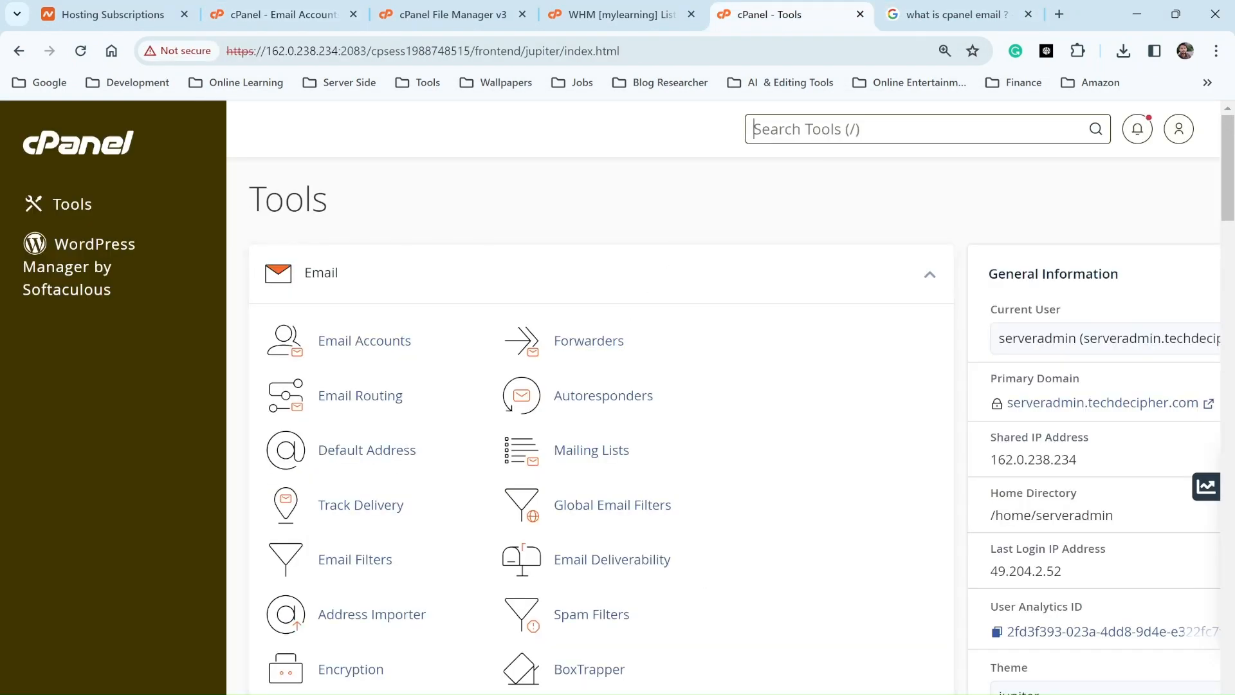
Step: Search 'email' and open Email Accounts on the new server
text(d)
key(BackSpace)
text(email)
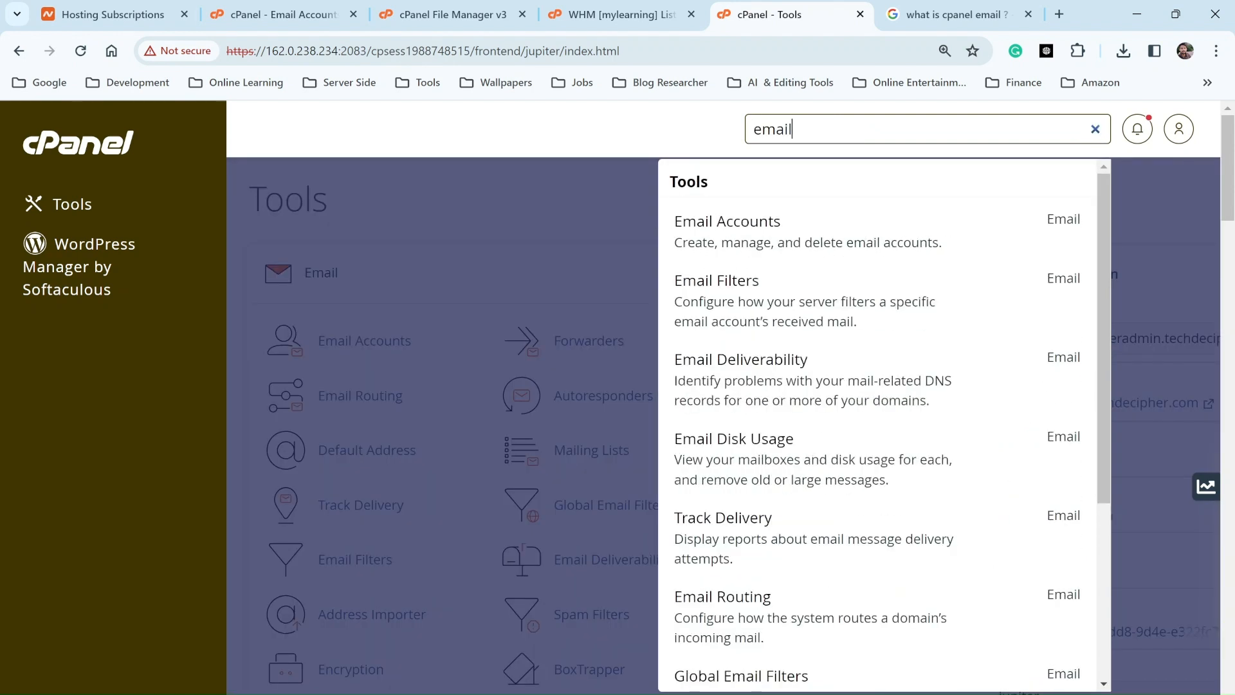
click(746, 215)
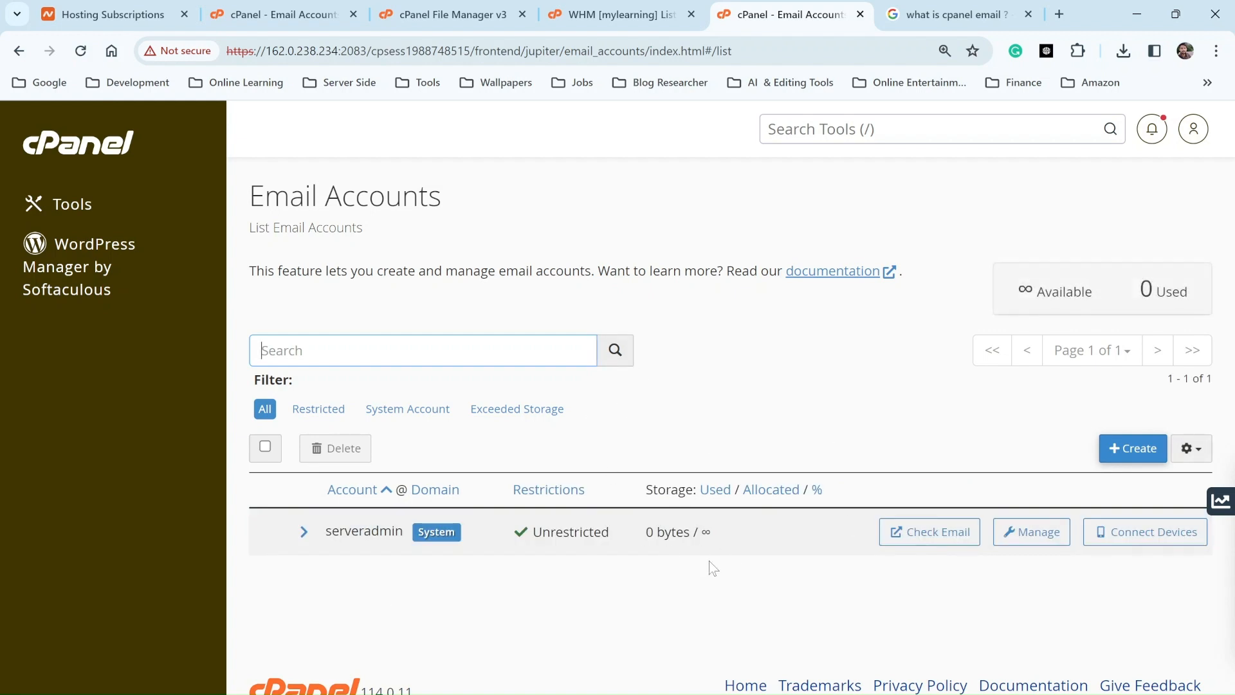
Step: Create an admin account on serveradmin.techdecipher.com with a generated strong password
click(1143, 443)
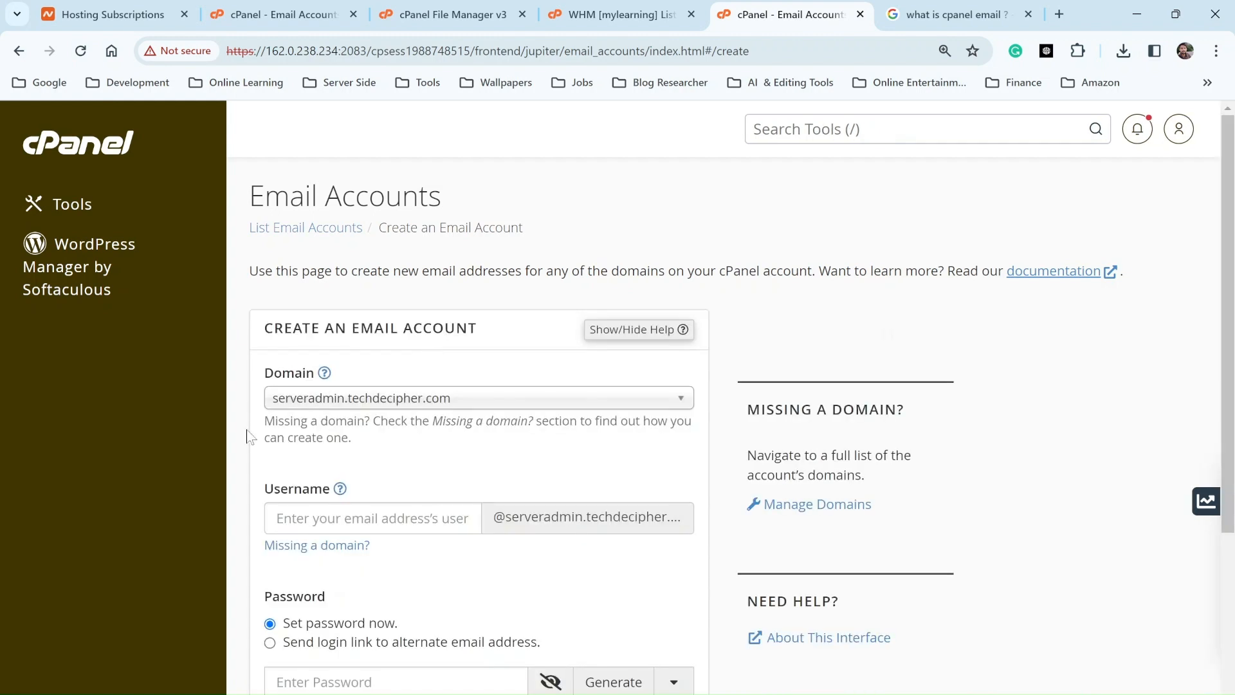
click(352, 398)
click(352, 399)
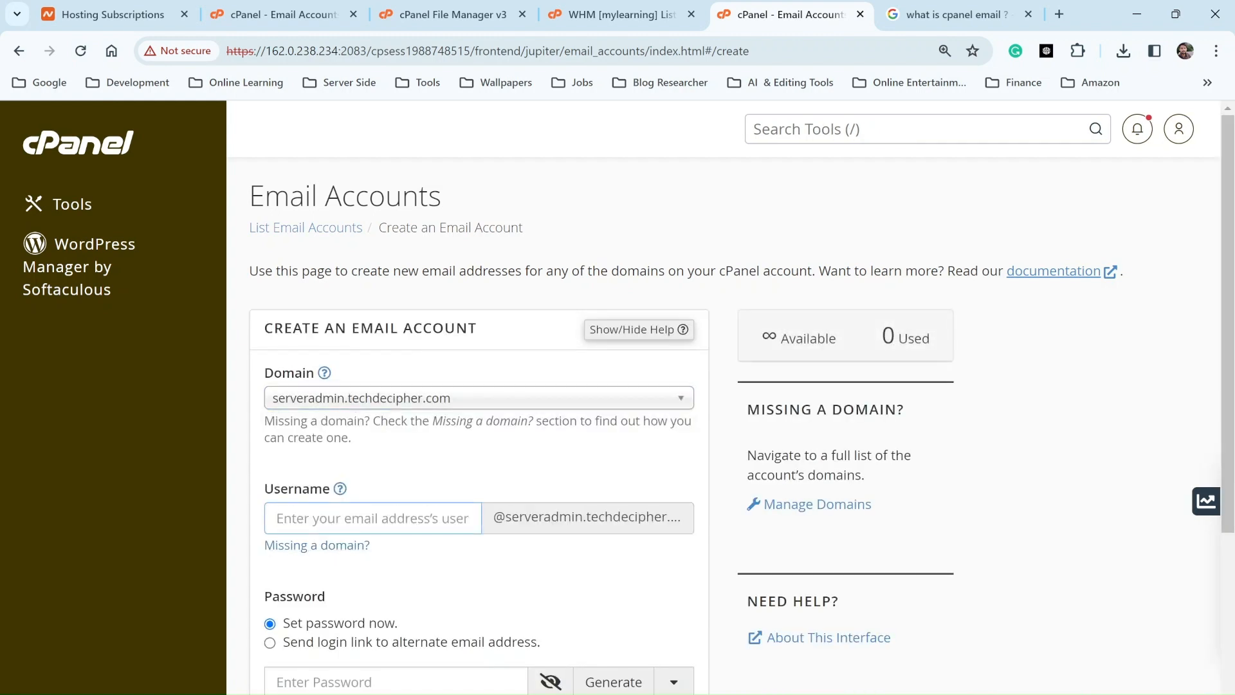
scroll(354, 553, down, 3)
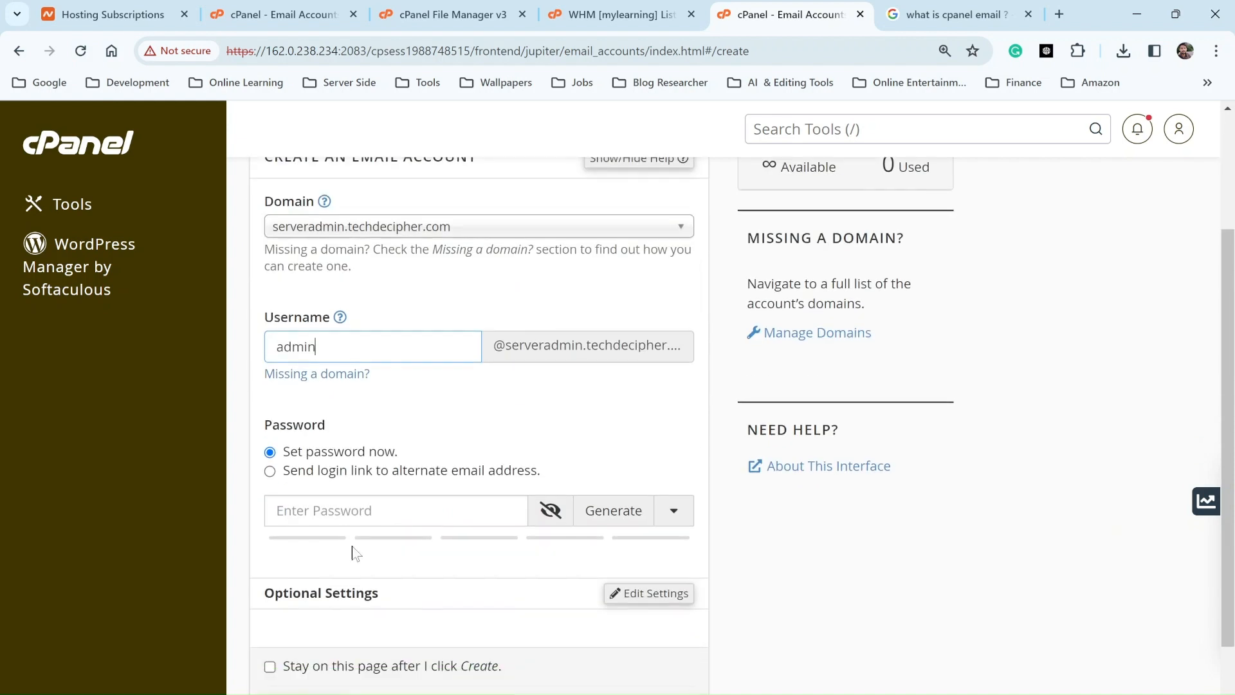
text(in)
click(614, 510)
scroll(309, 572, down, 2)
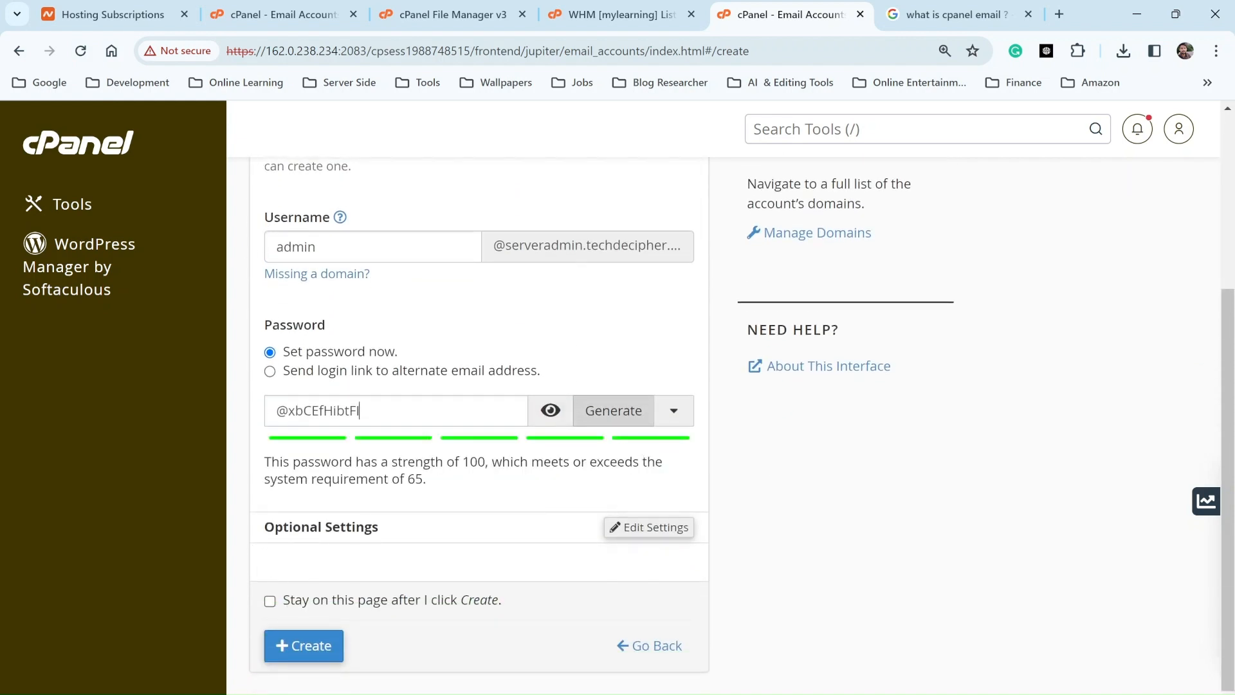
click(550, 410)
scroll(515, 360, down, 1)
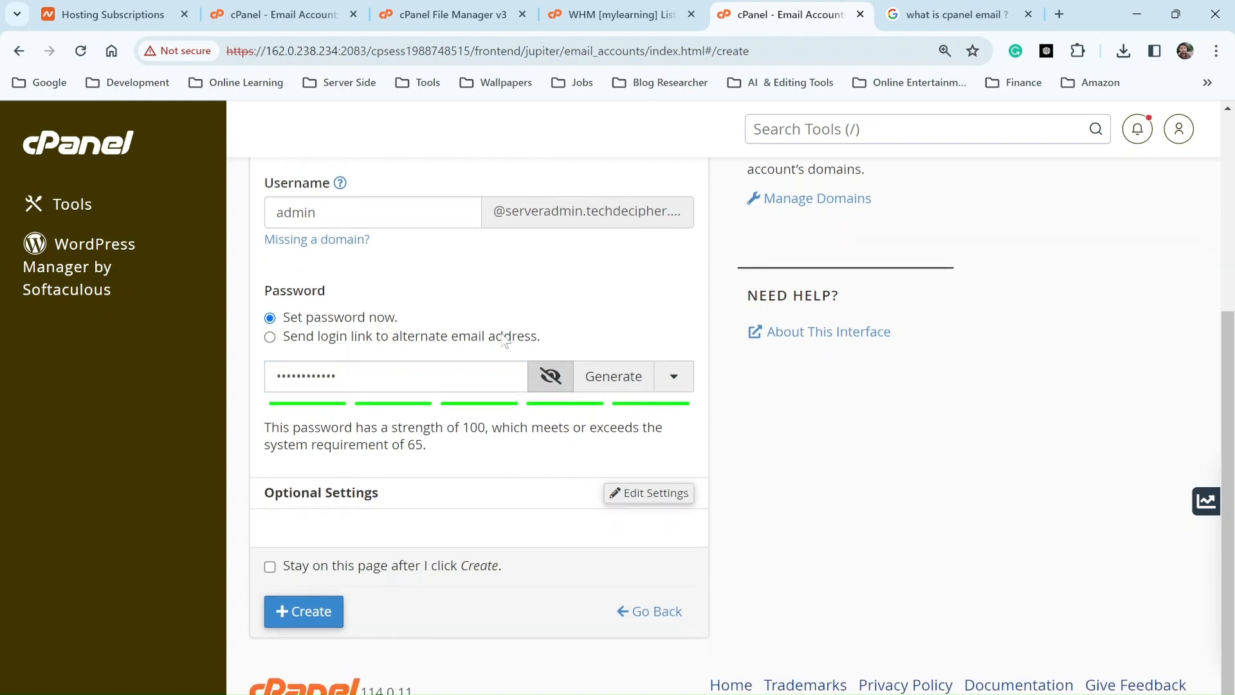
click(319, 611)
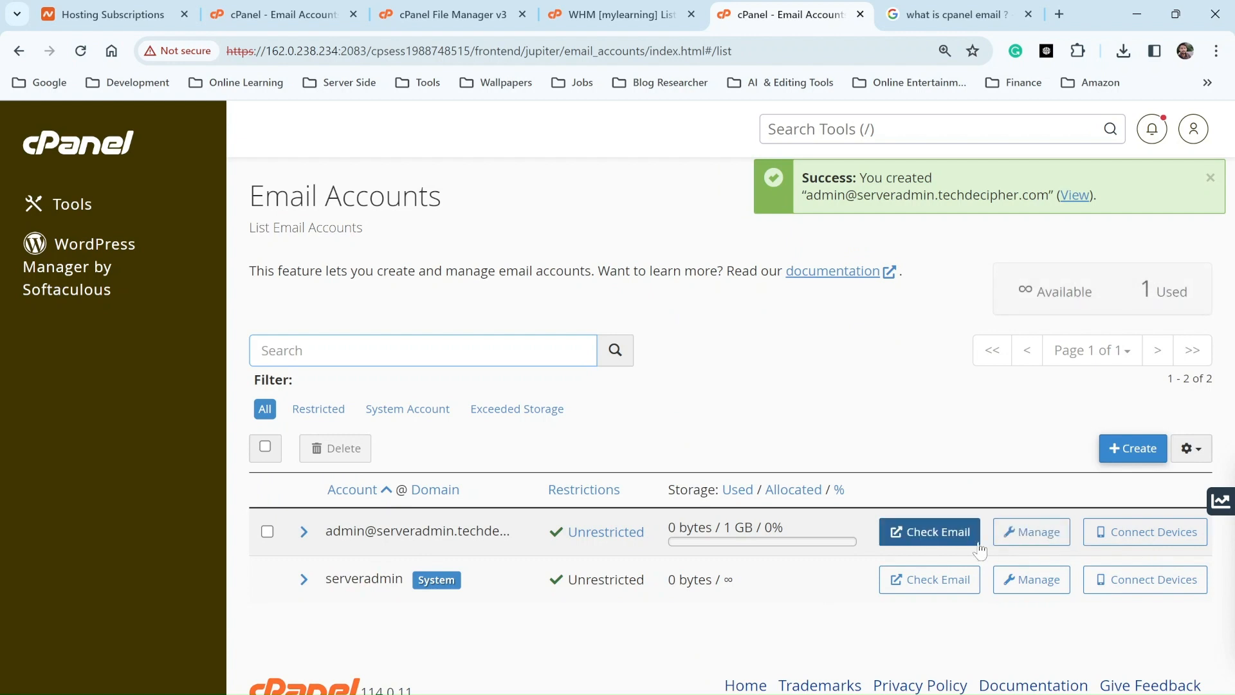
Step: Open File Manager via a 'file' search and list the home directory's mail folder
click(858, 132)
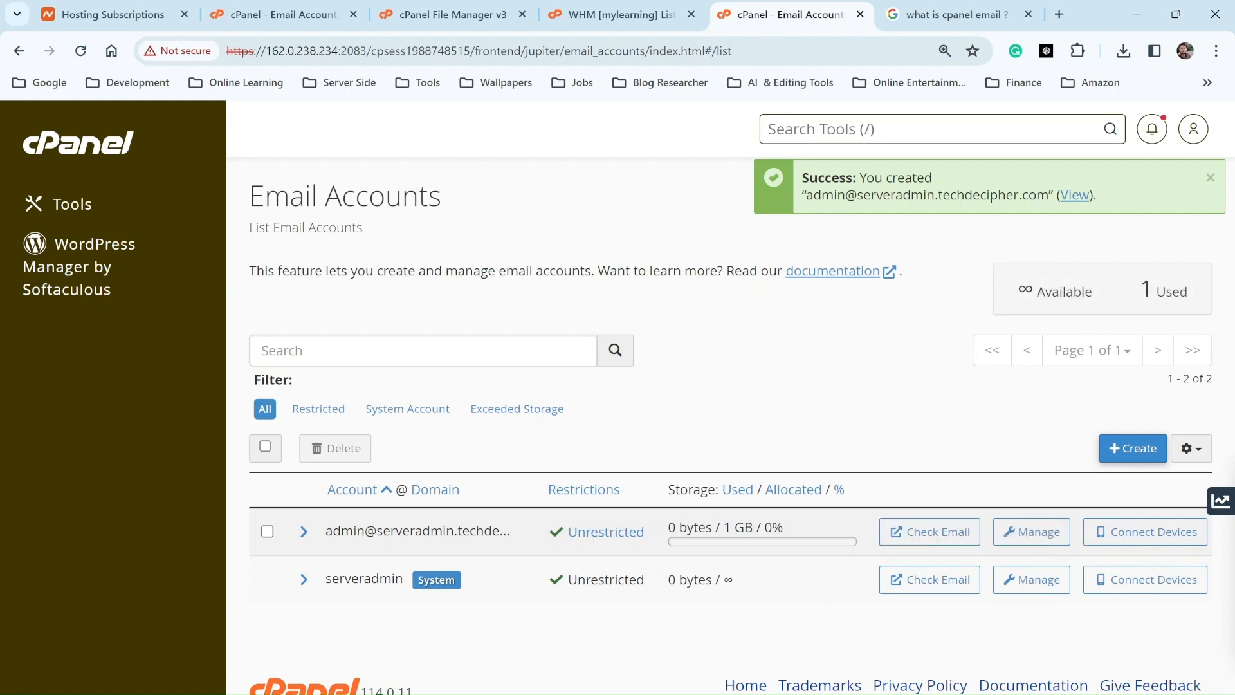
text(file)
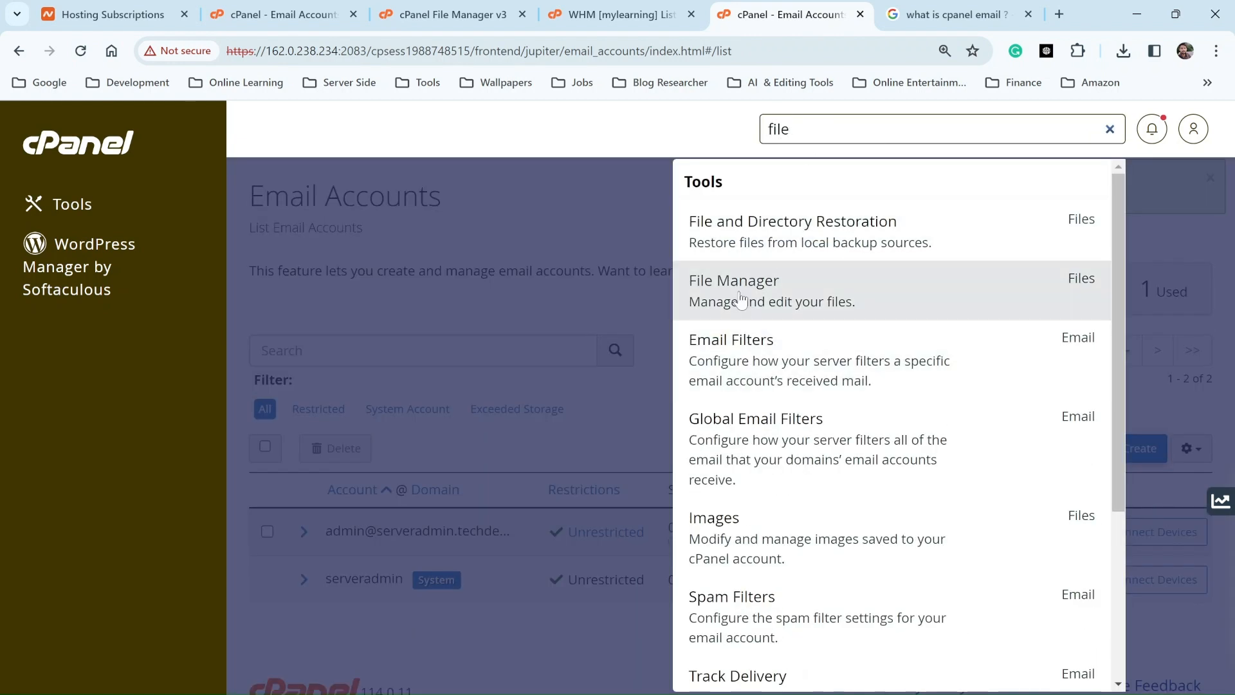
click(739, 299)
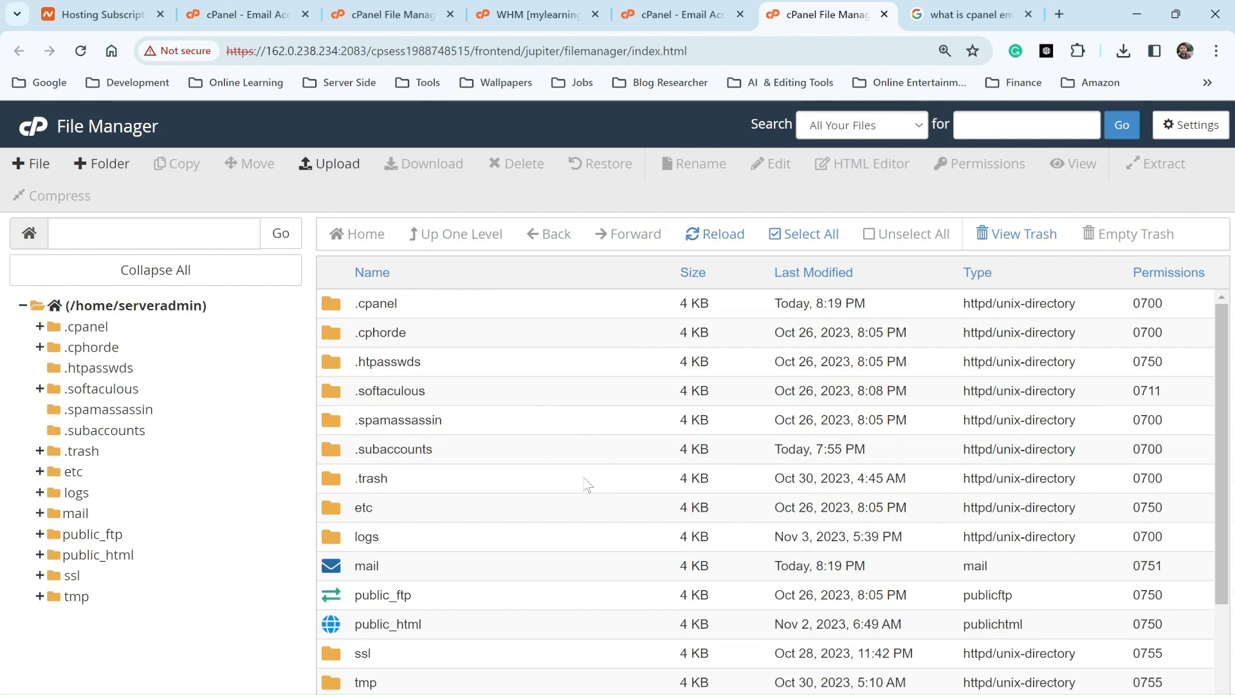
scroll(543, 493, down, 3)
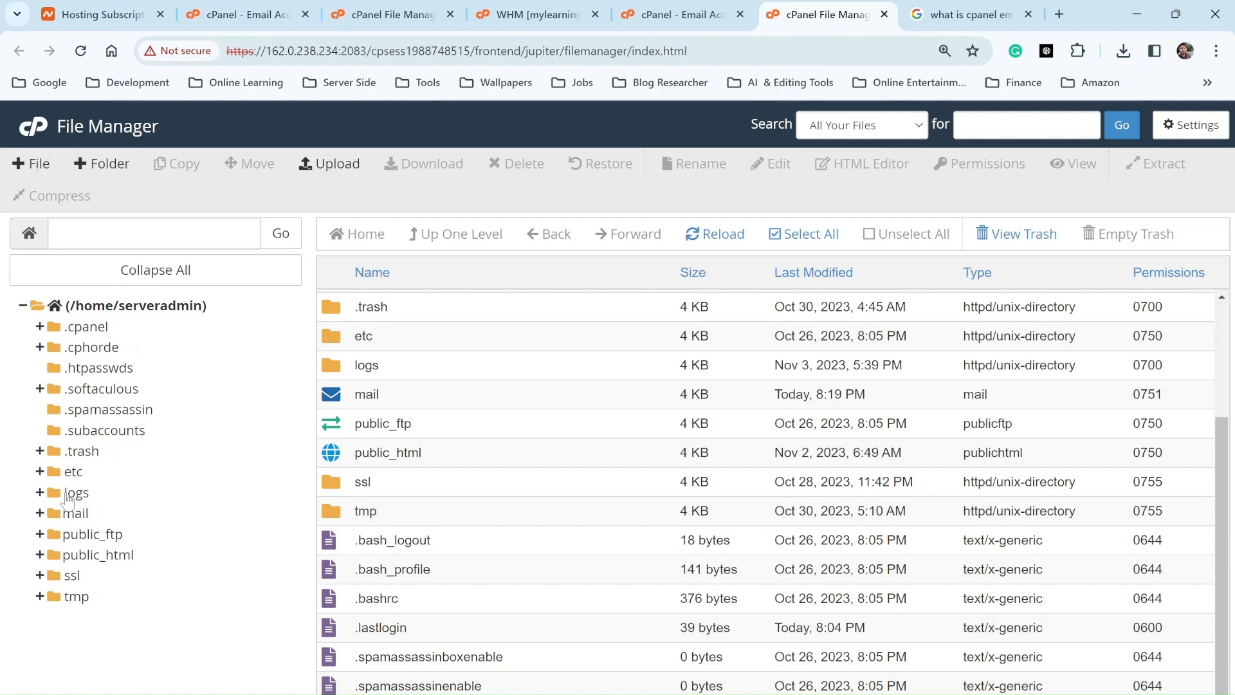
click(75, 513)
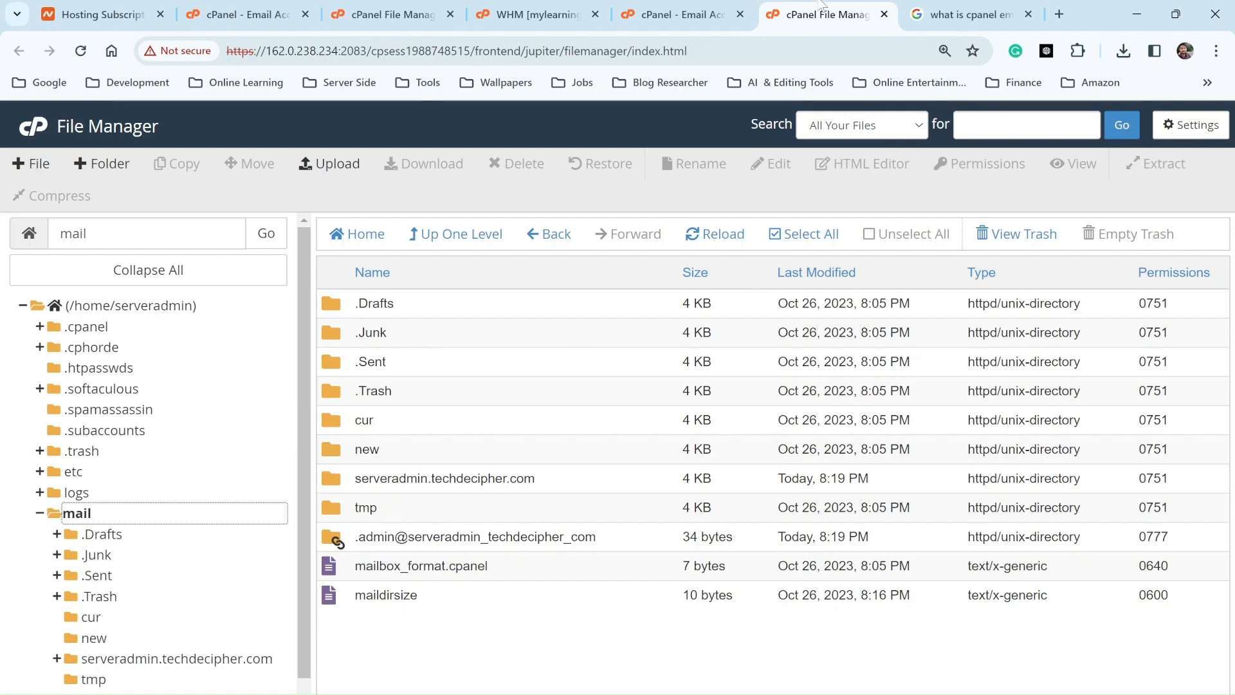
Step: Check the admin account's domain, serveradmin.techdecipher.com, on the Email Accounts page
click(681, 14)
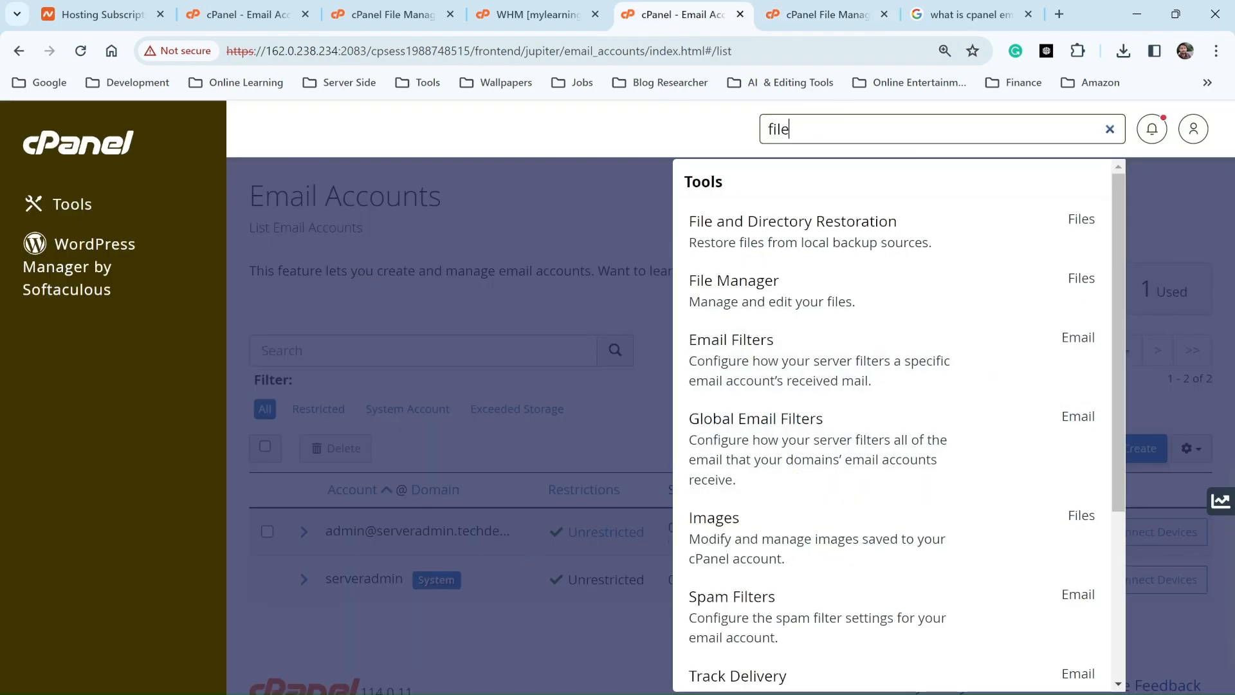
click(481, 506)
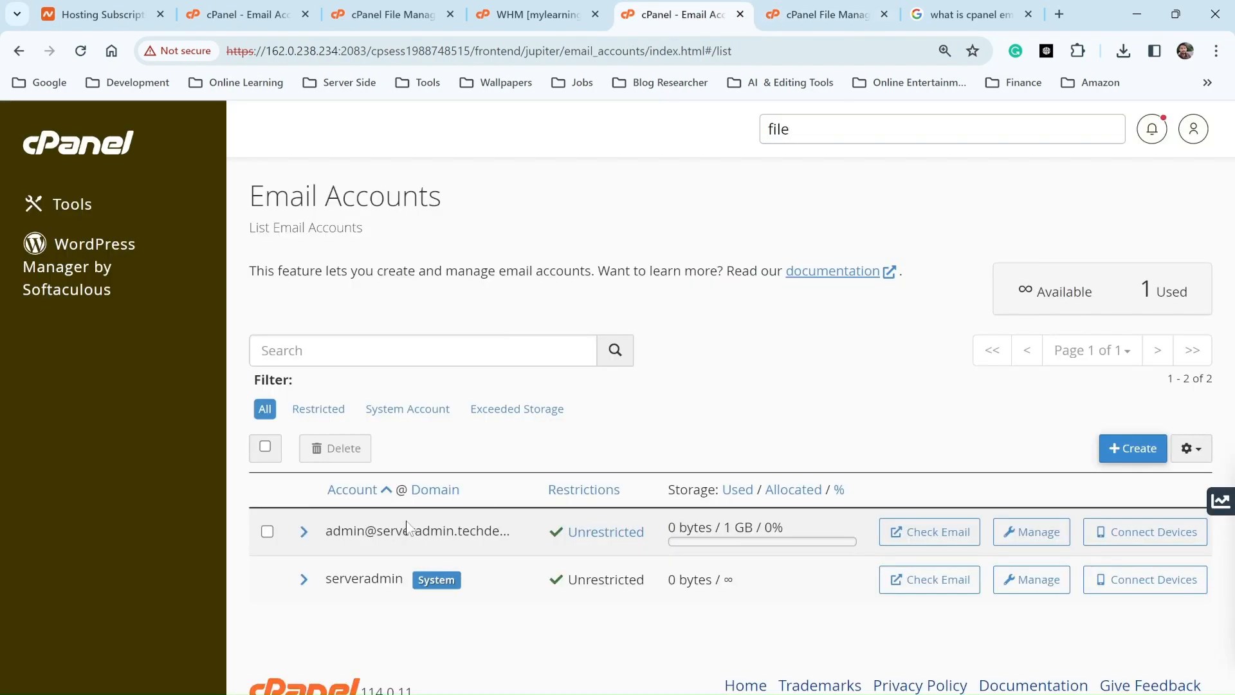
click(304, 532)
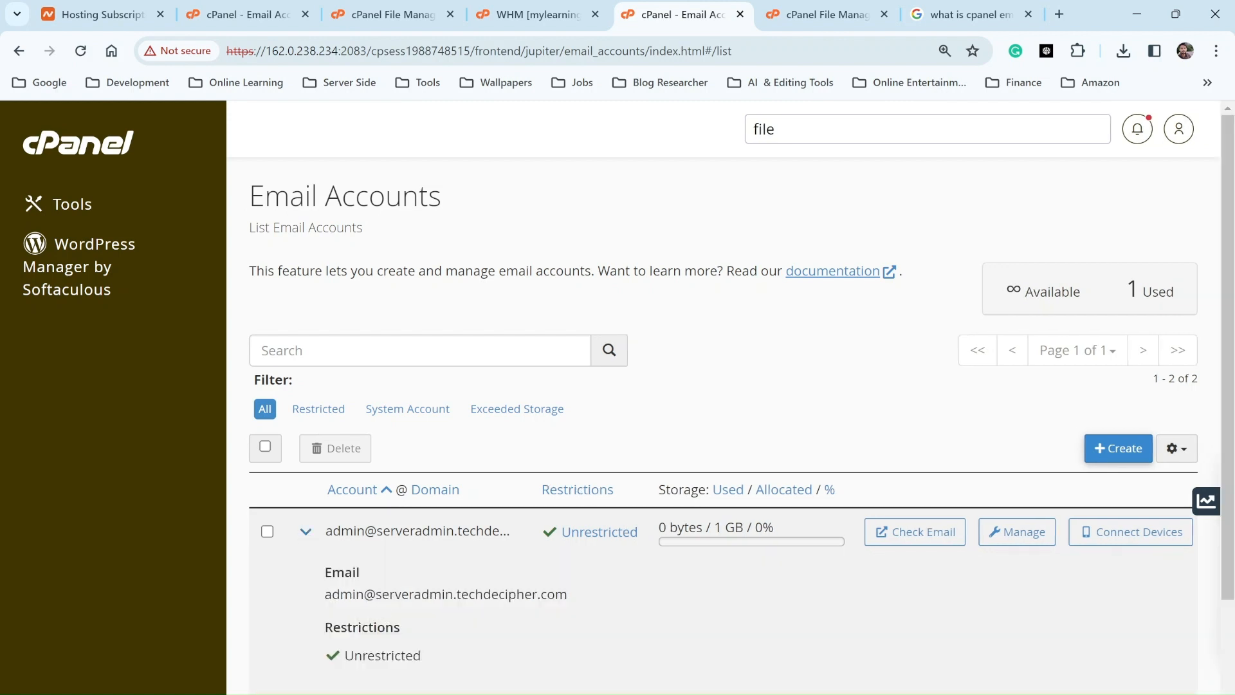
drag(376, 594, 621, 594)
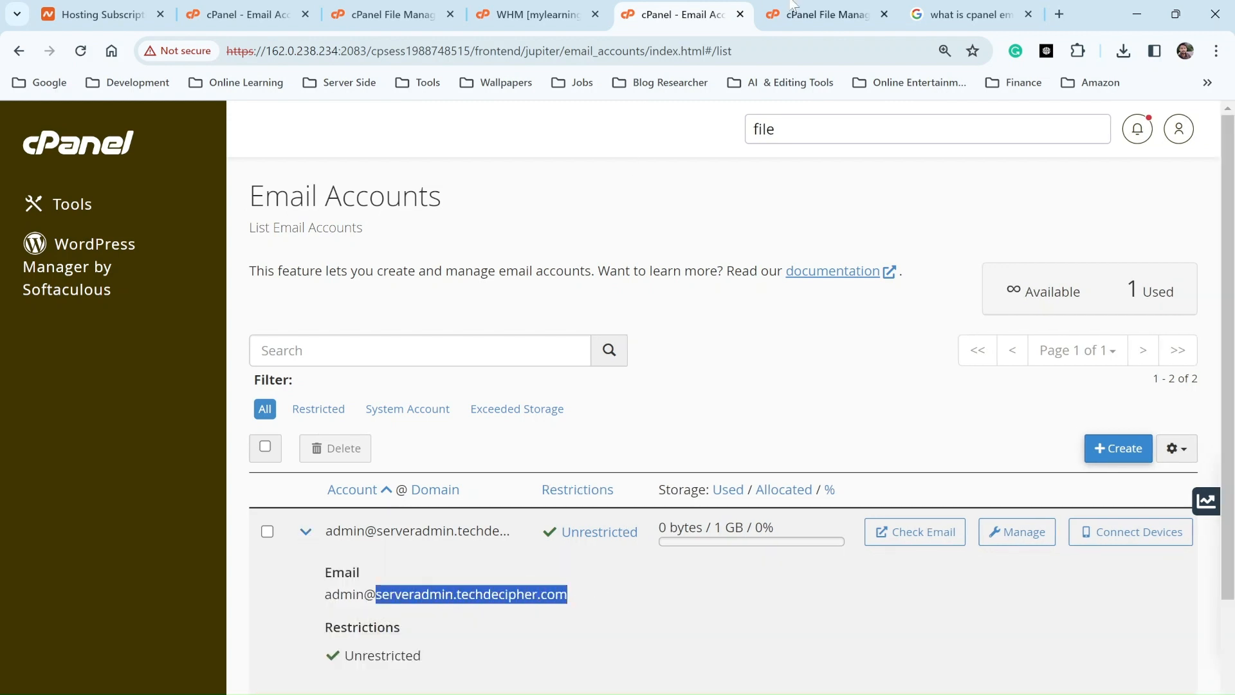
click(823, 17)
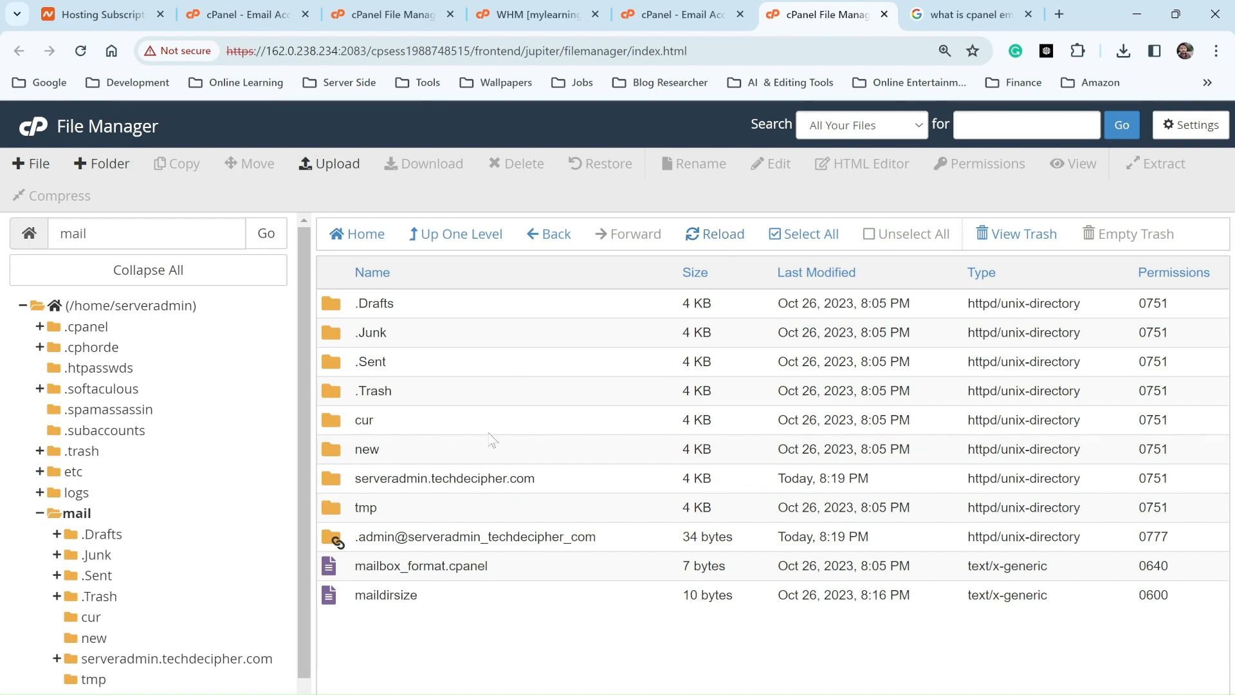
Step: Trash the new empty admin folder inside the serveradmin.techdecipher.com mail folder
double_click(323, 483)
click(341, 308)
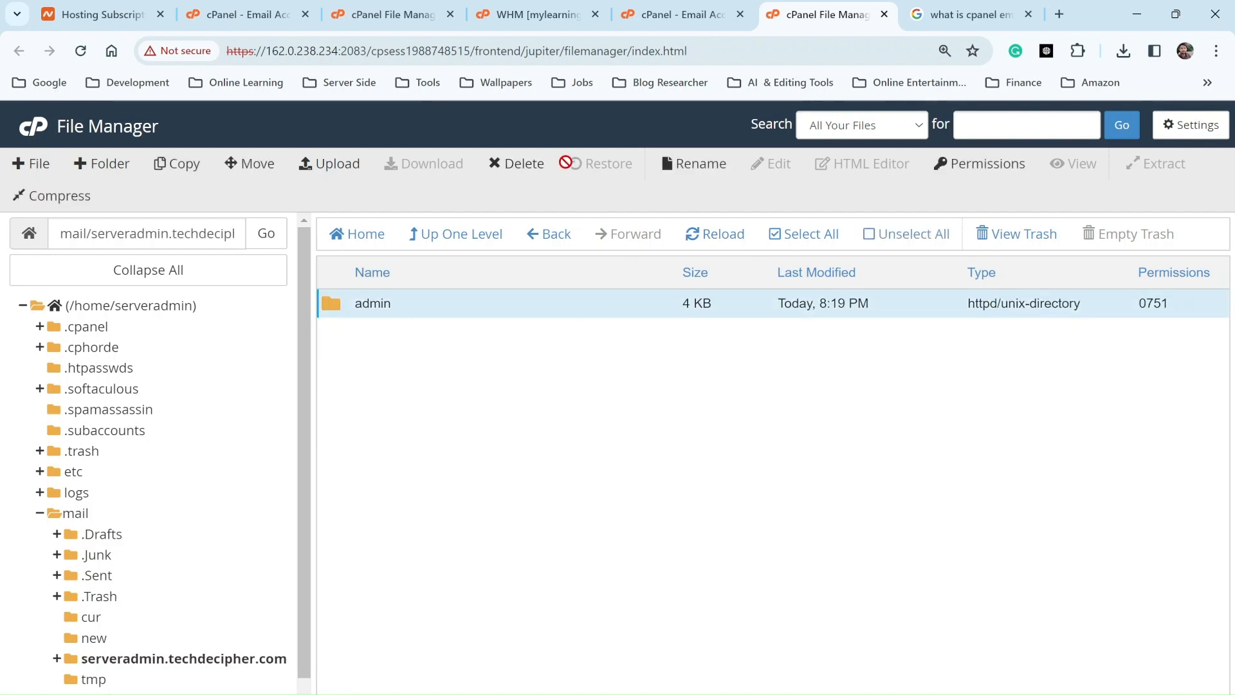
click(522, 164)
click(775, 474)
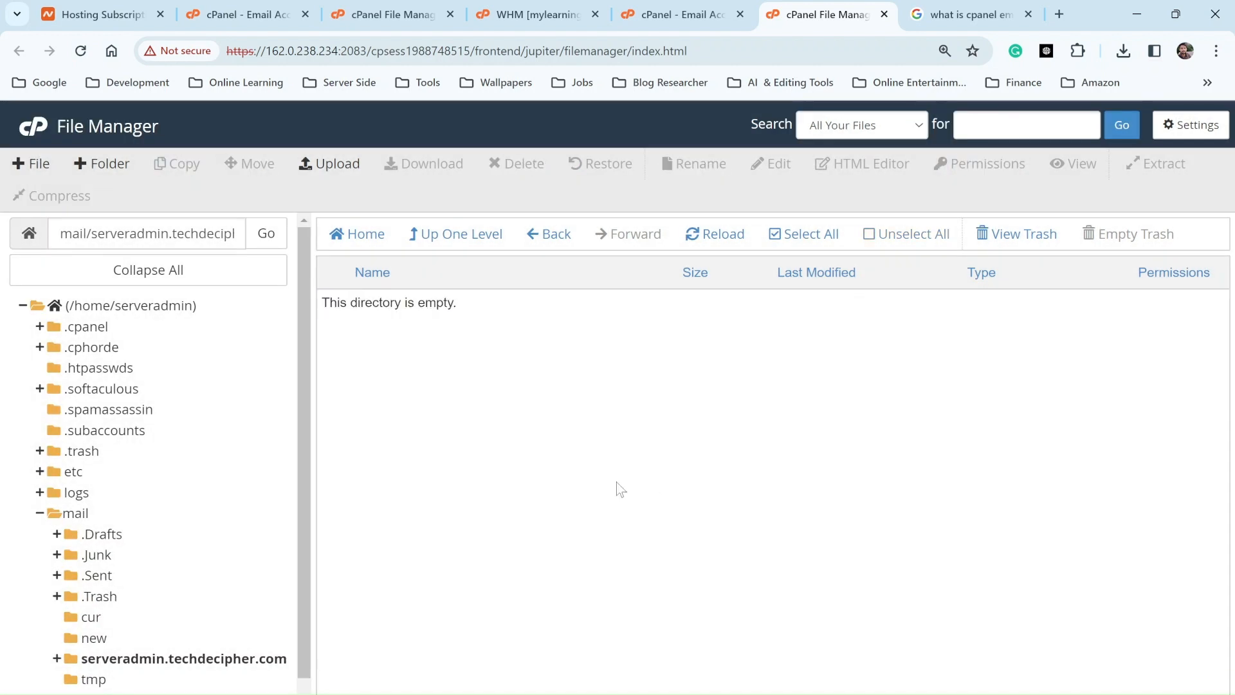
Step: Upload admin.zip from Downloads into the serveradmin.techdecipher.com mail folder
click(328, 164)
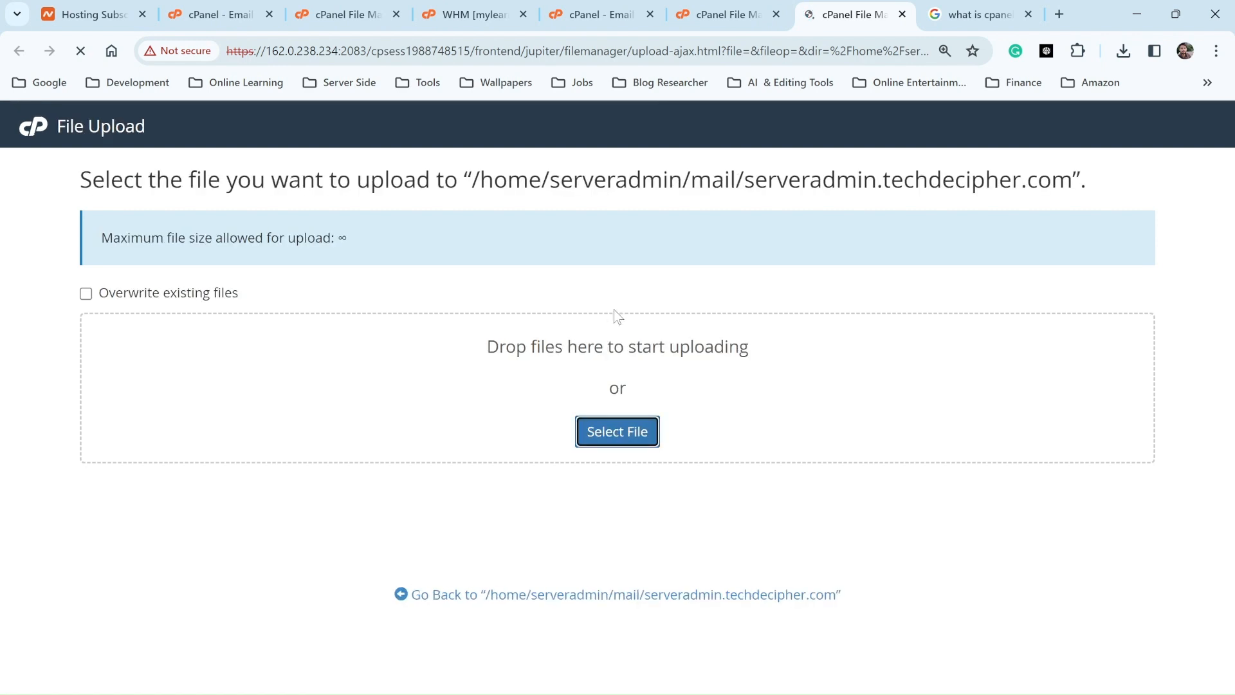
click(611, 437)
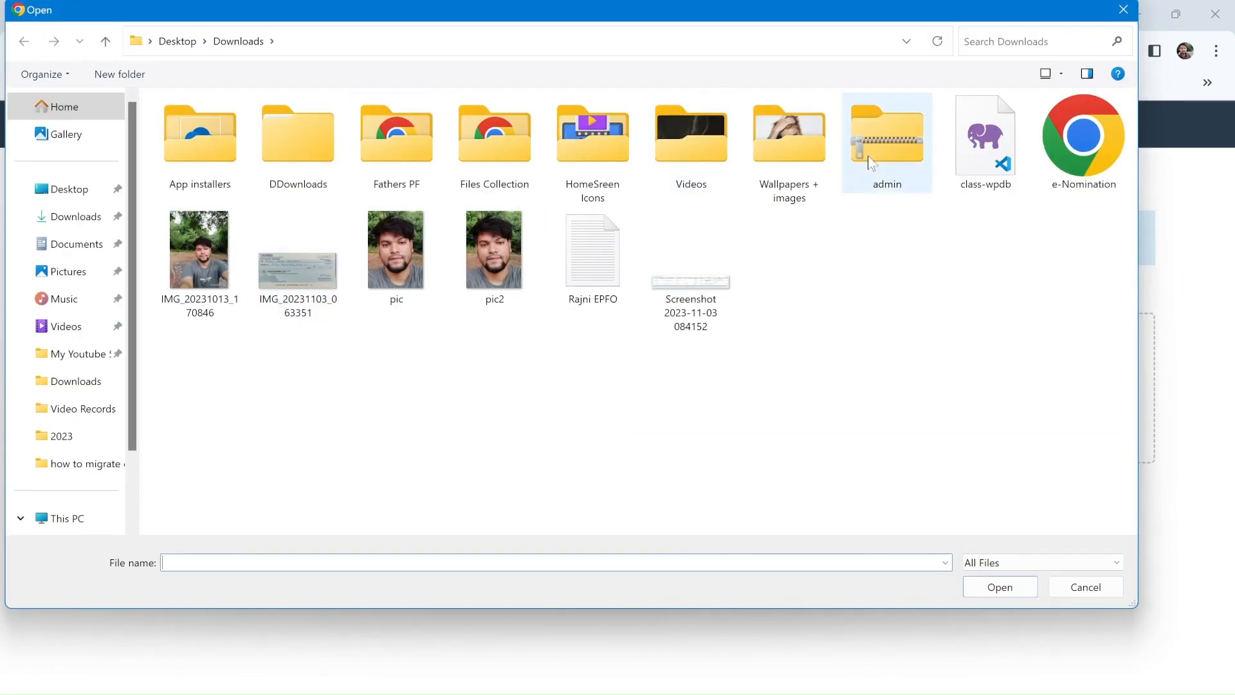
click(894, 116)
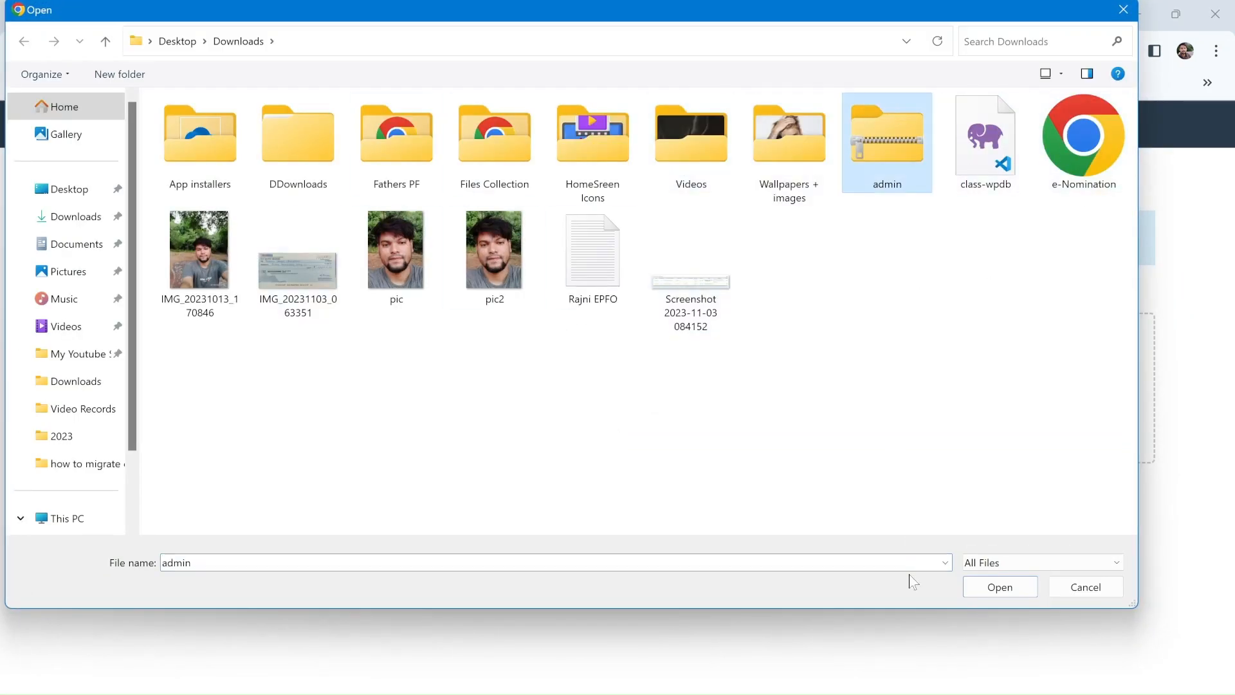
click(1000, 588)
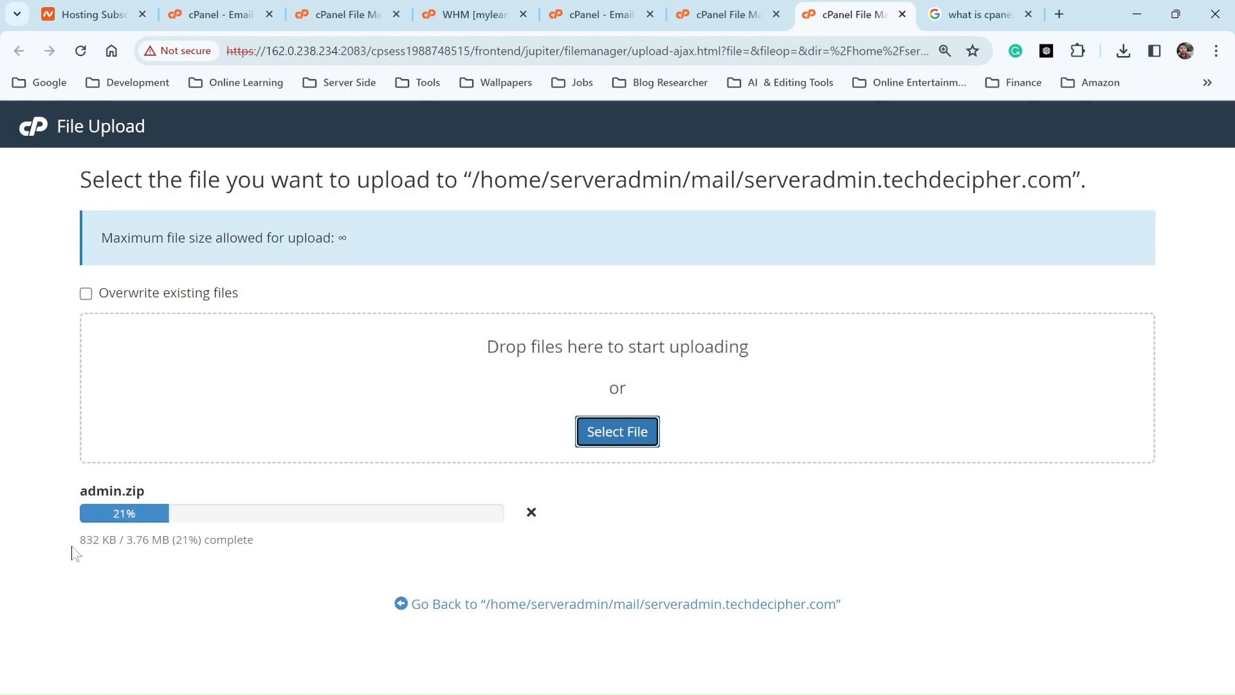
drag(82, 539, 277, 544)
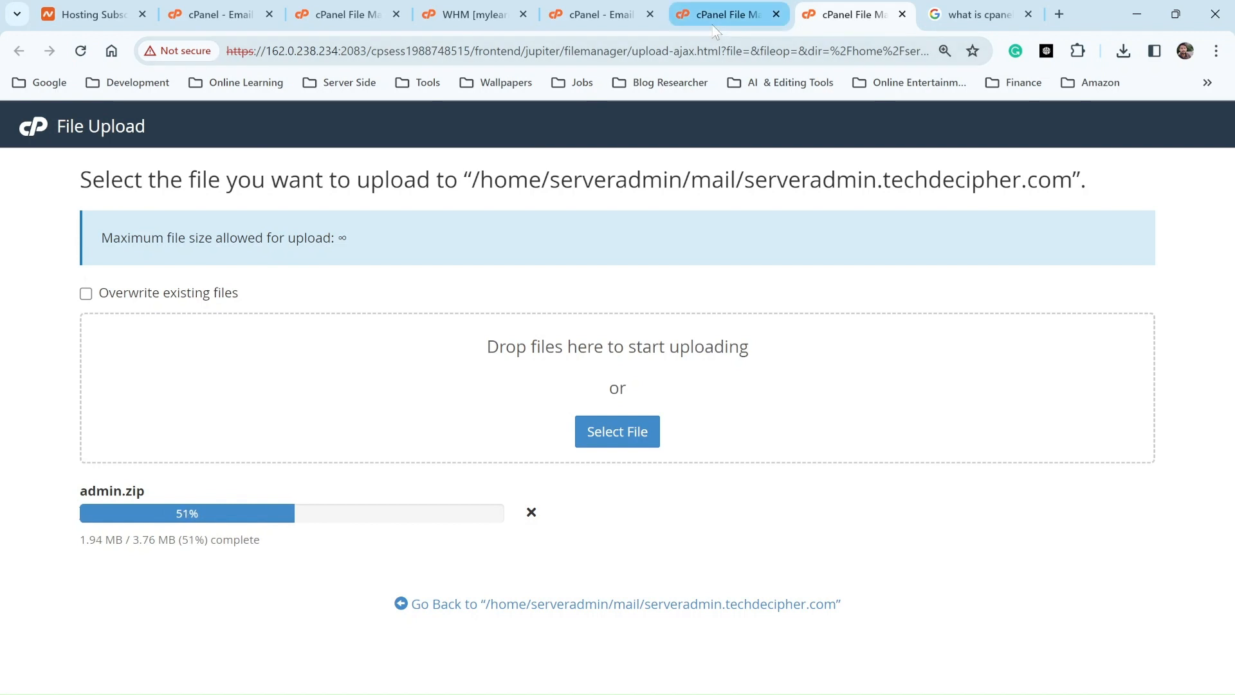
click(564, 22)
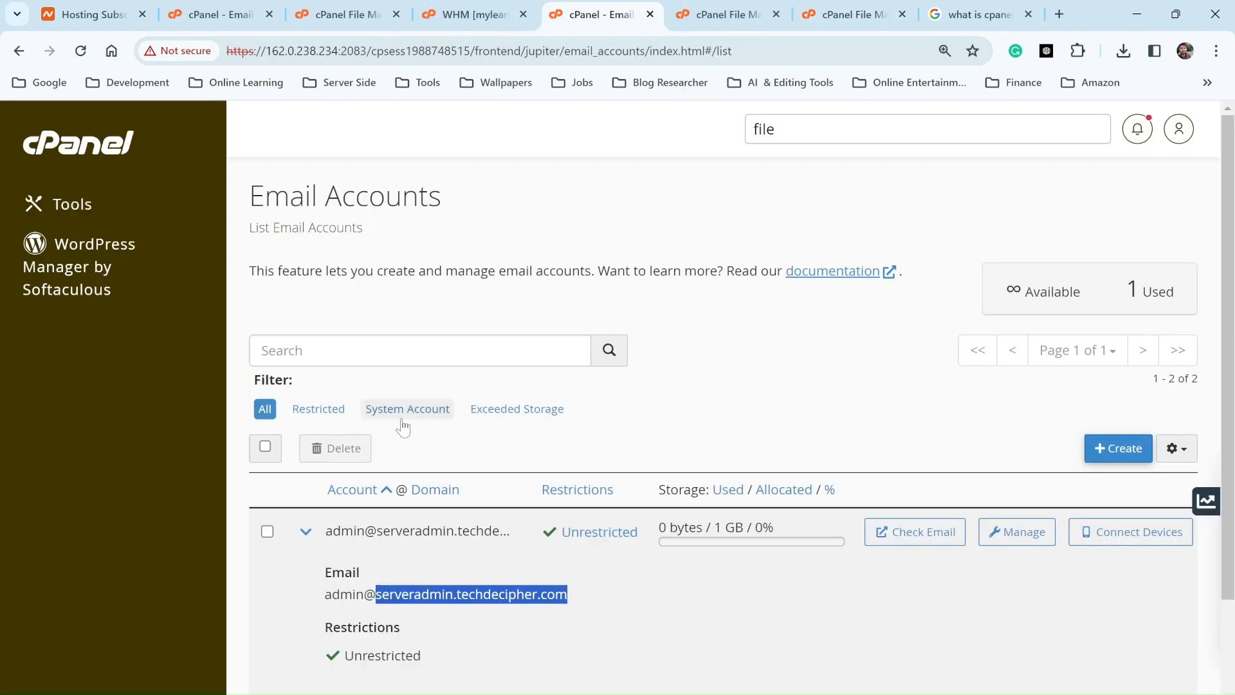
scroll(401, 412, down, 2)
Step: Collapse the admin account's details and expand the serveradmin system account's description
click(308, 385)
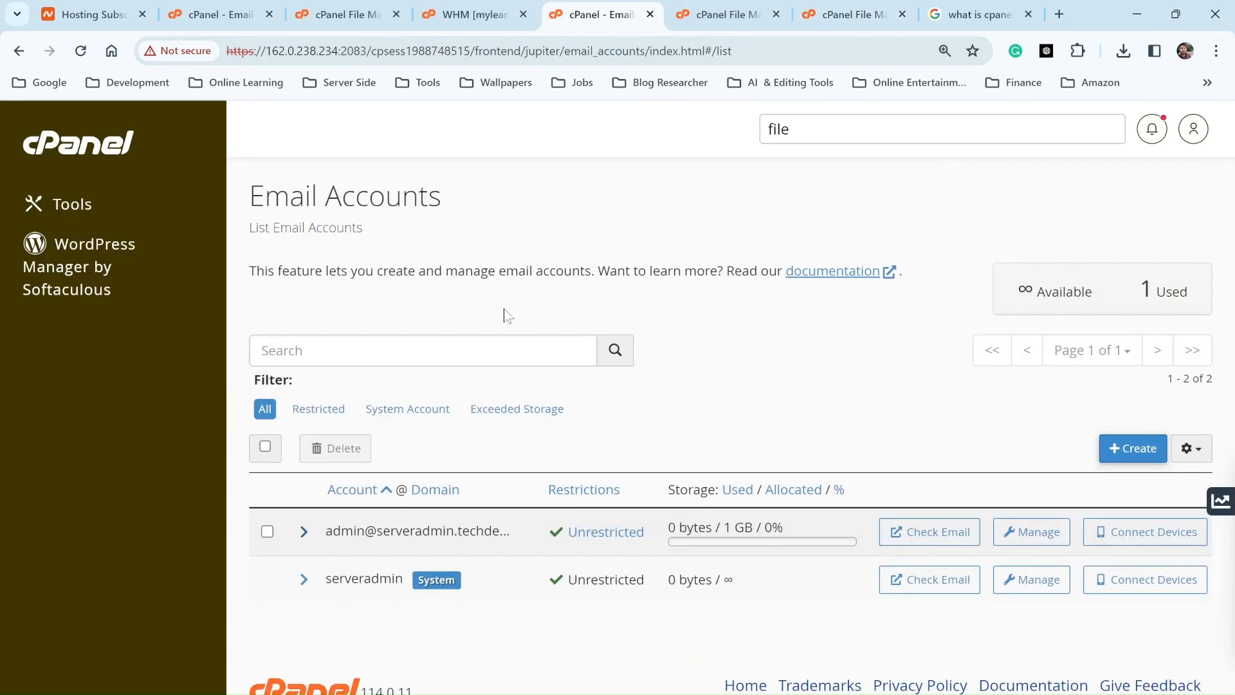
click(304, 579)
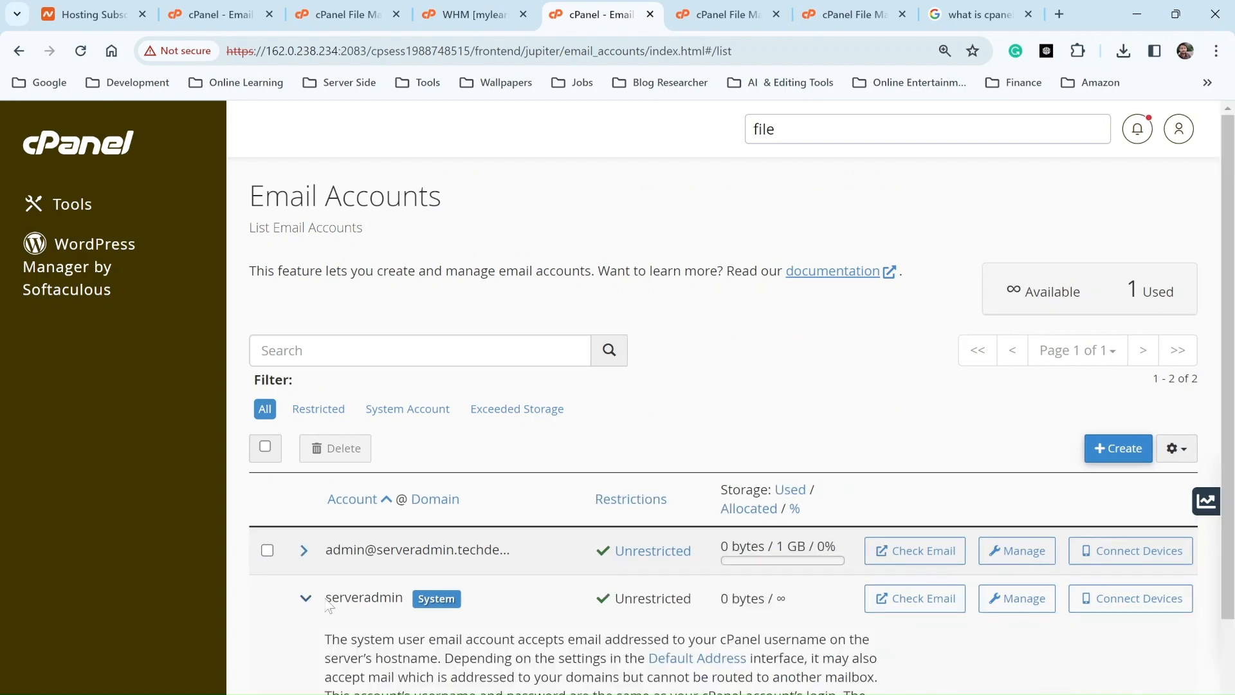
scroll(330, 605, down, 2)
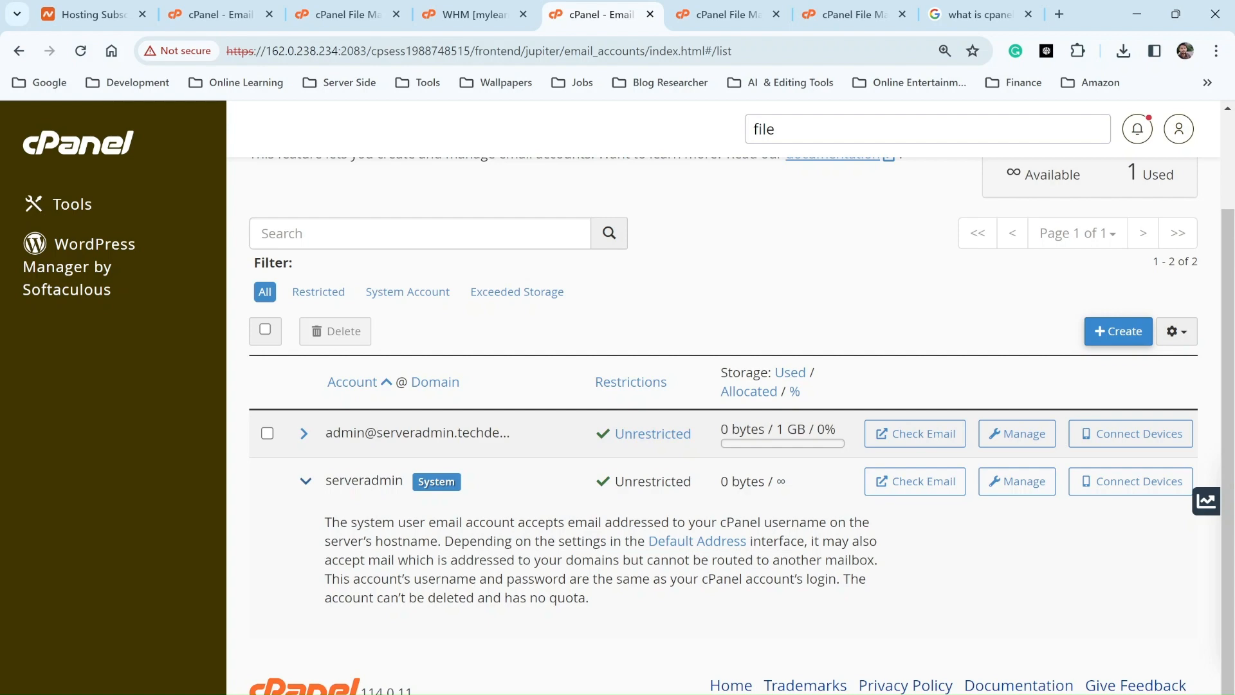
Step: Search Google for 'domain based emails'
click(977, 14)
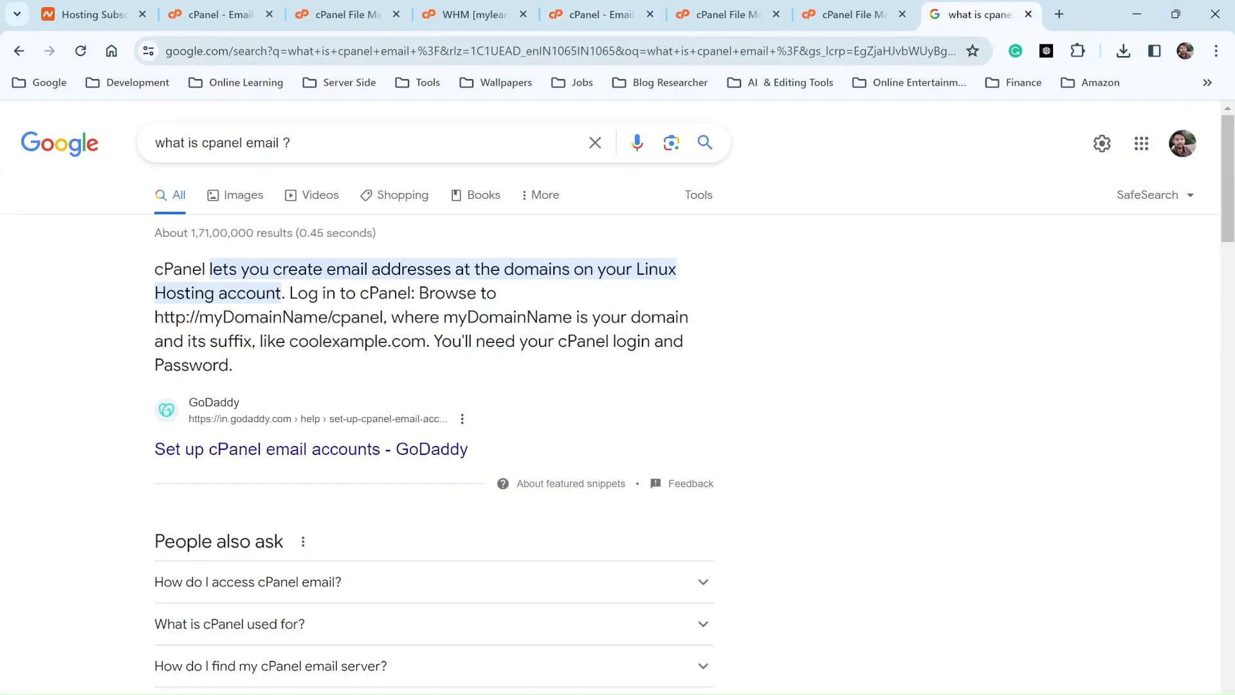
click(854, 51)
text(domin)
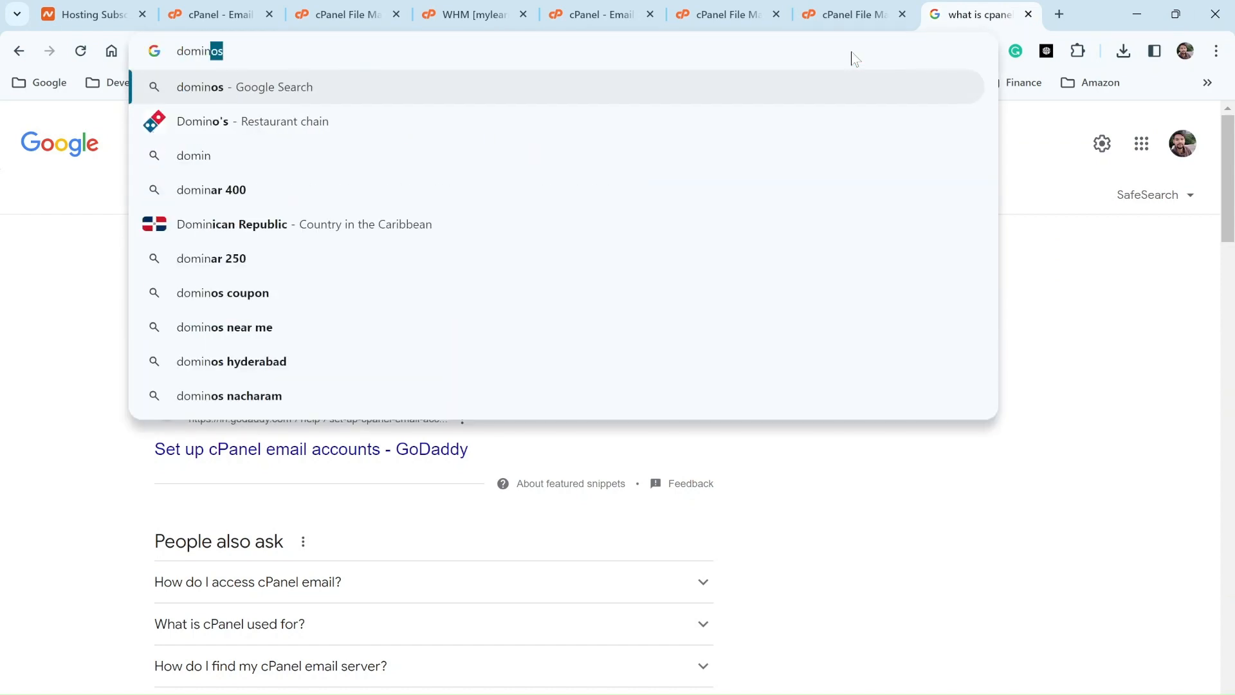
key(BackSpace)
key(BackSpace)
text(ai)
key(ctrl+a)
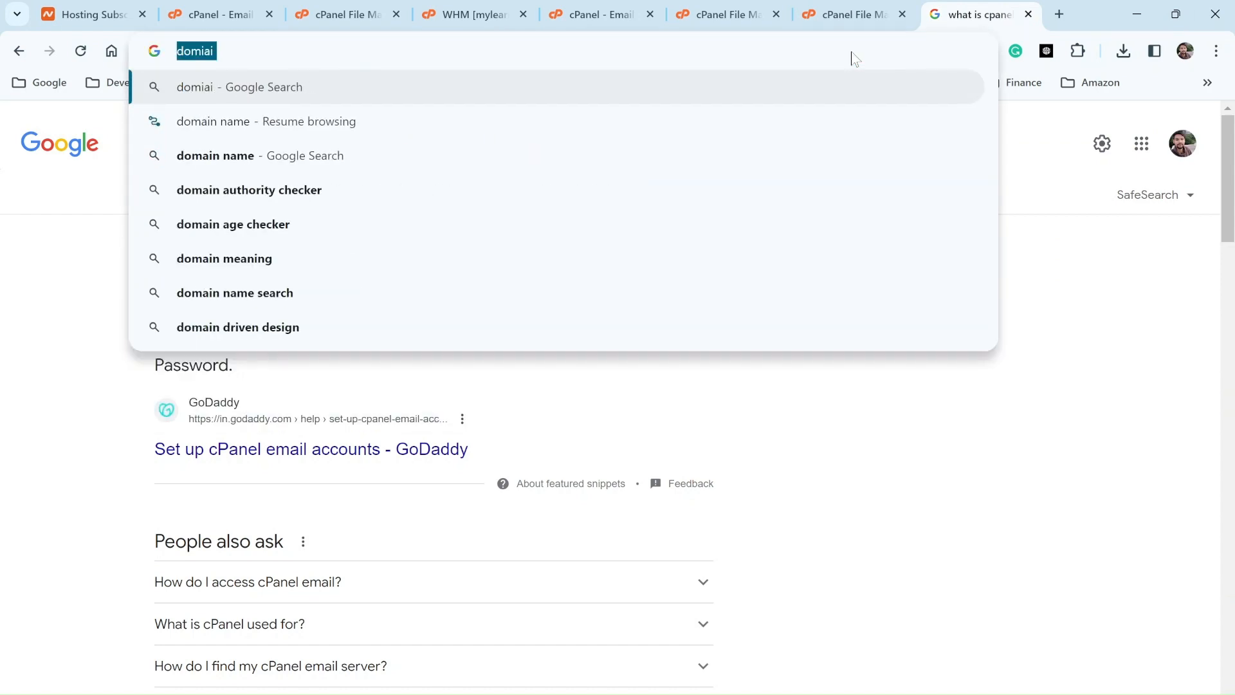
text(domain based emails)
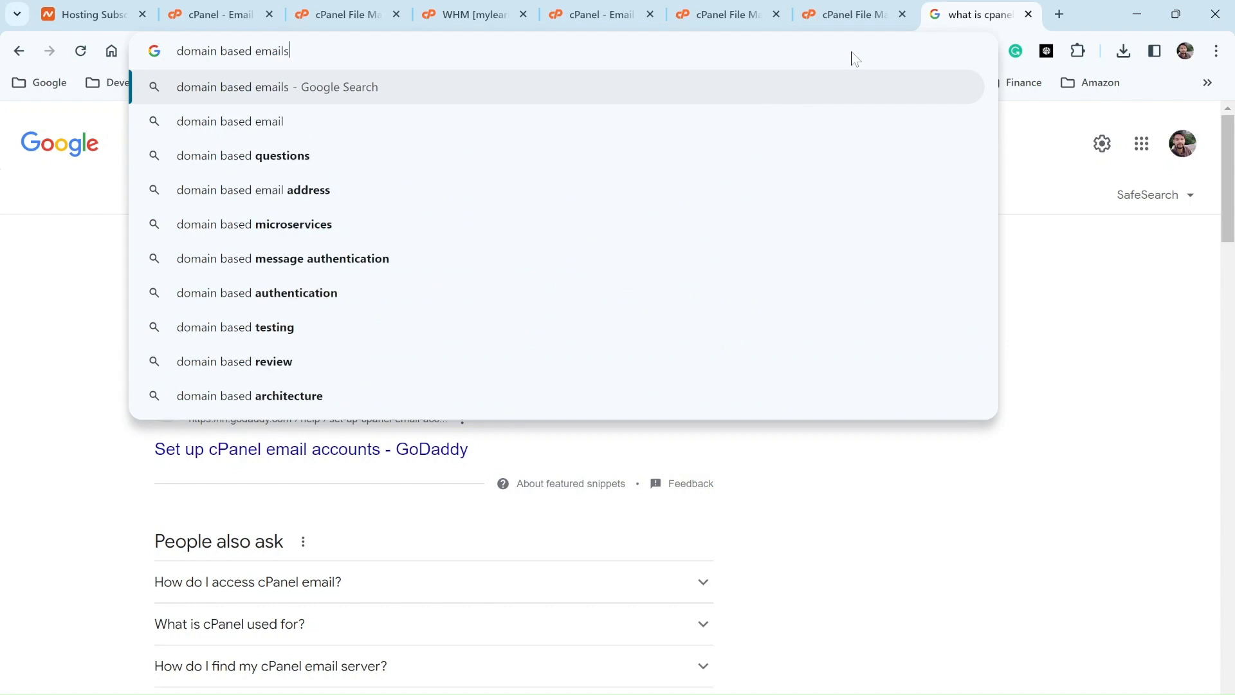
key(Return)
Step: Skim the search results, then return to the cPanel Email Accounts list
scroll(174, 433, down, 1)
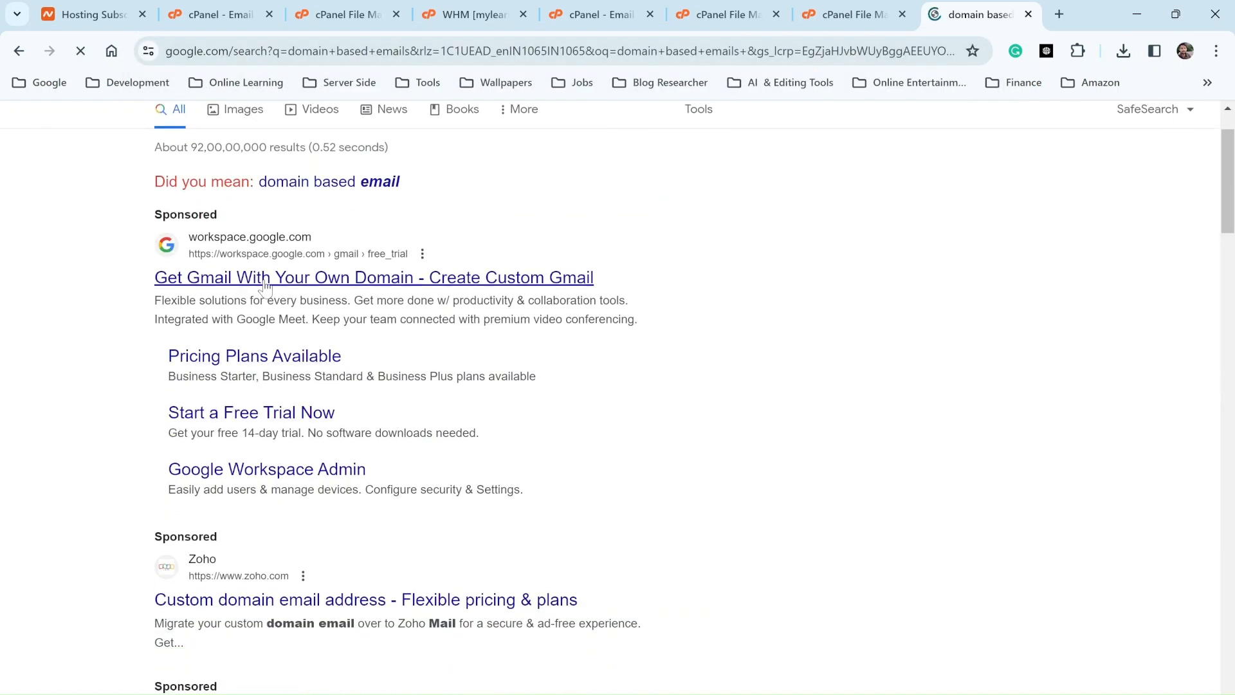
scroll(264, 287, down, 4)
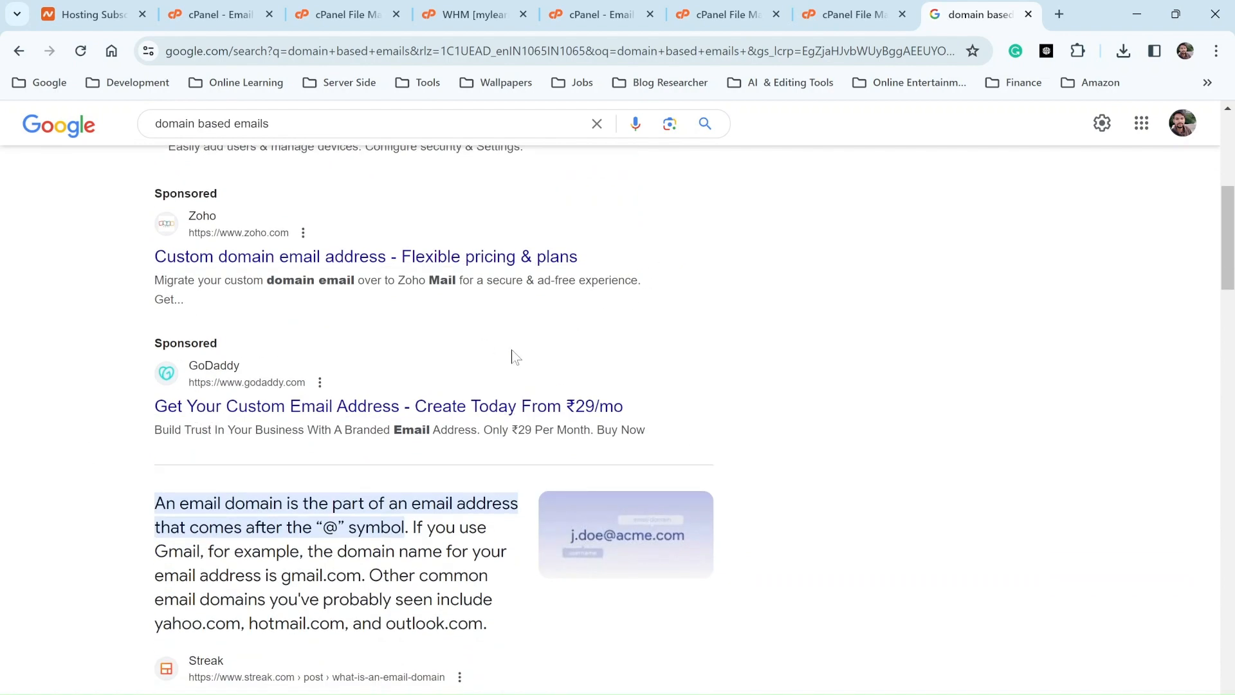
scroll(514, 357, down, 4)
scroll(639, 346, up, 8)
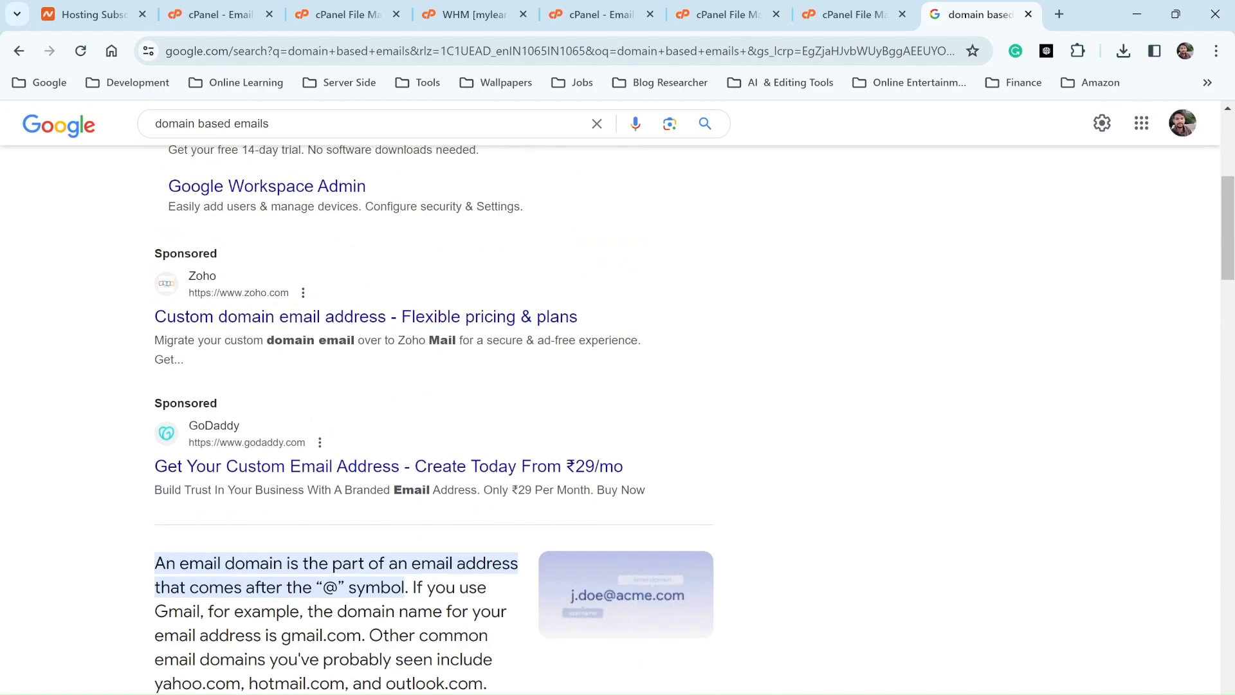
scroll(622, 329, up, 3)
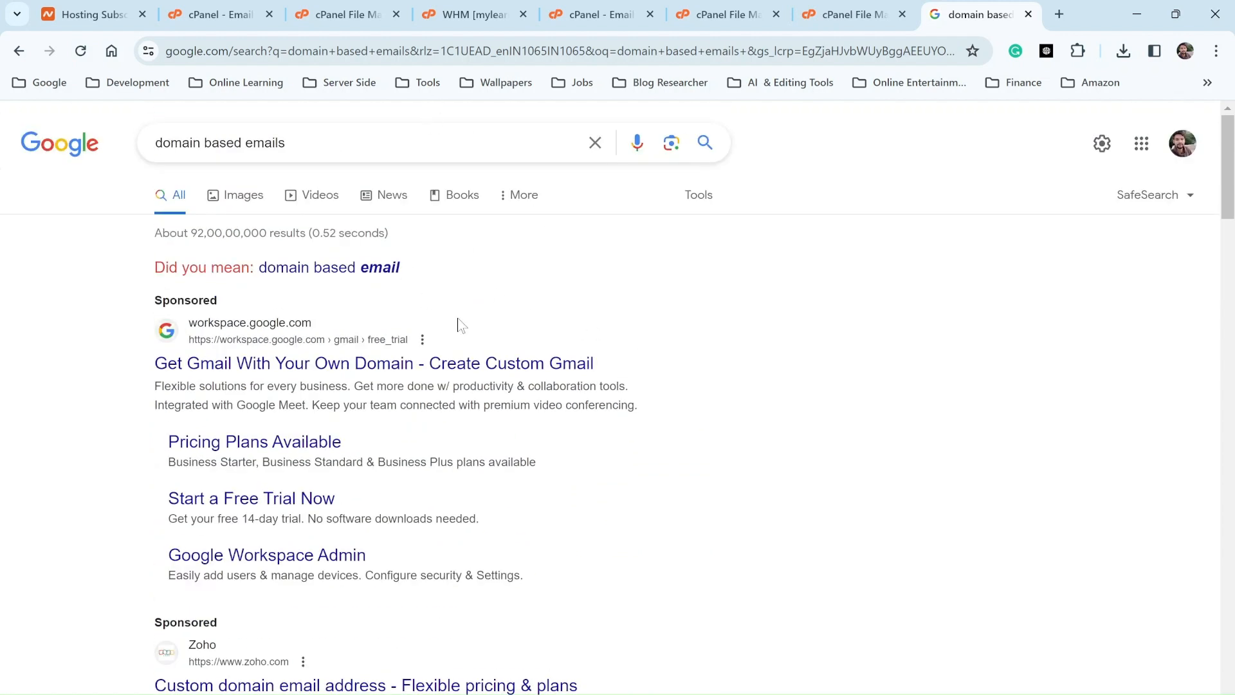
click(593, 19)
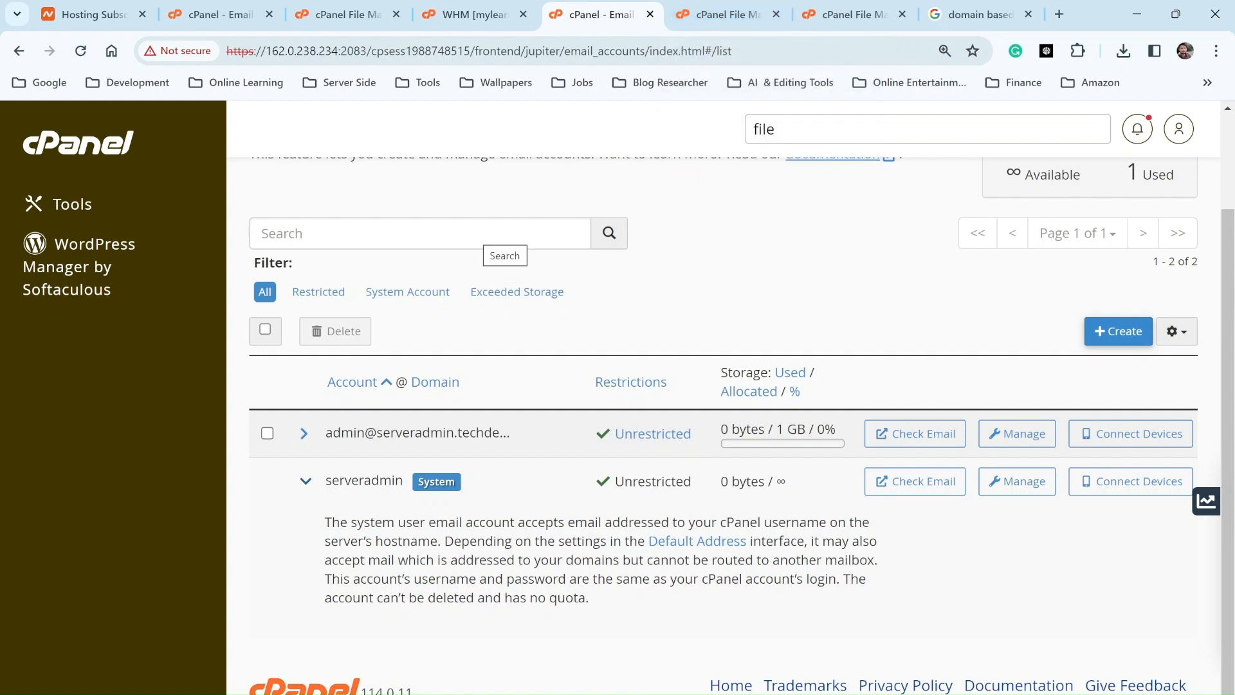
Step: Bring up File Manager at the domain's mail folder holding the uploaded admin.zip
click(470, 14)
click(708, 15)
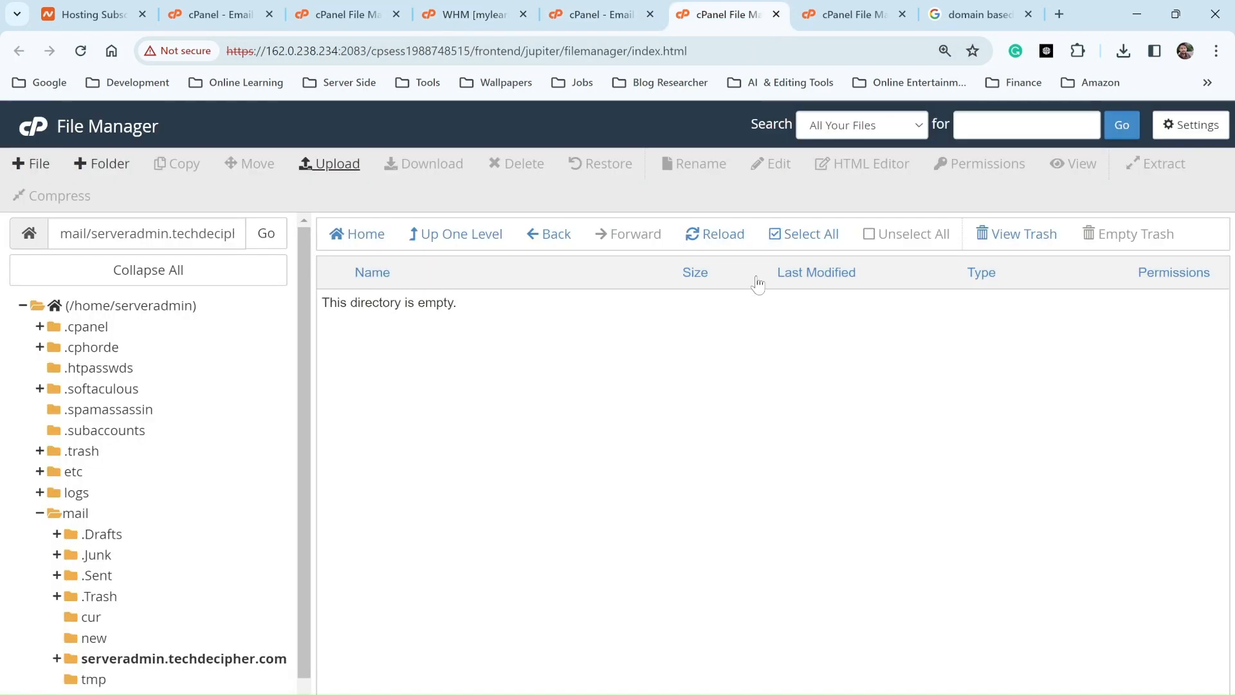
click(849, 15)
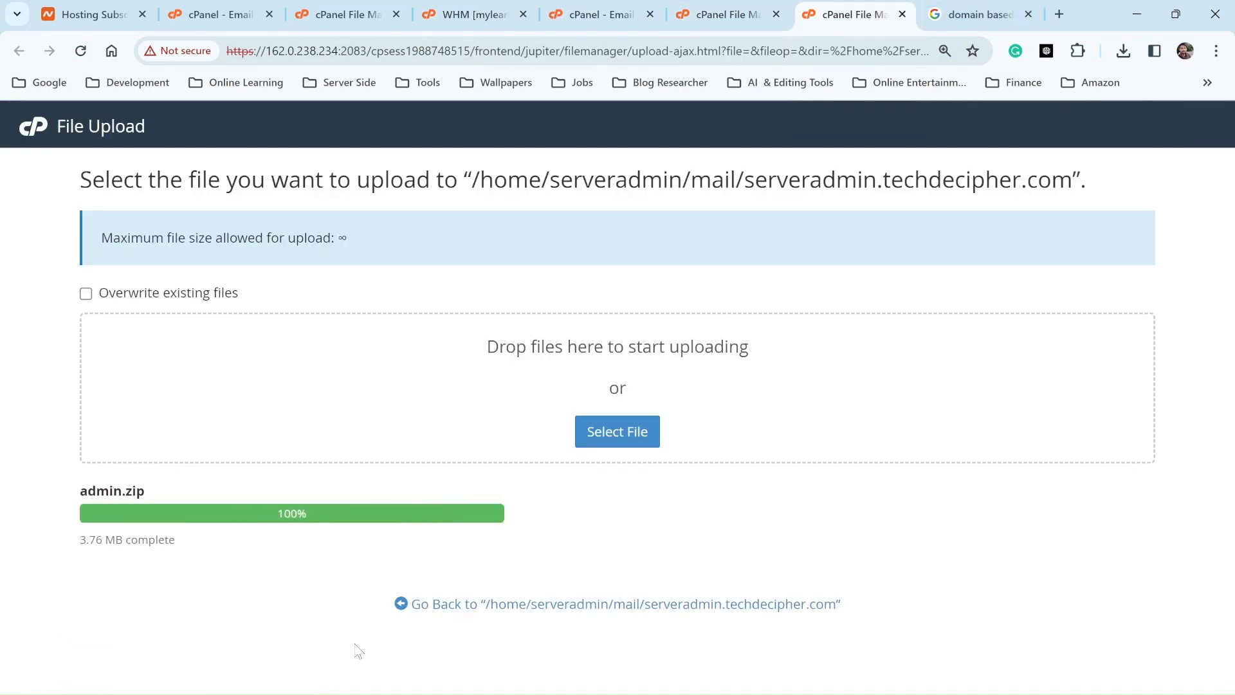
click(570, 606)
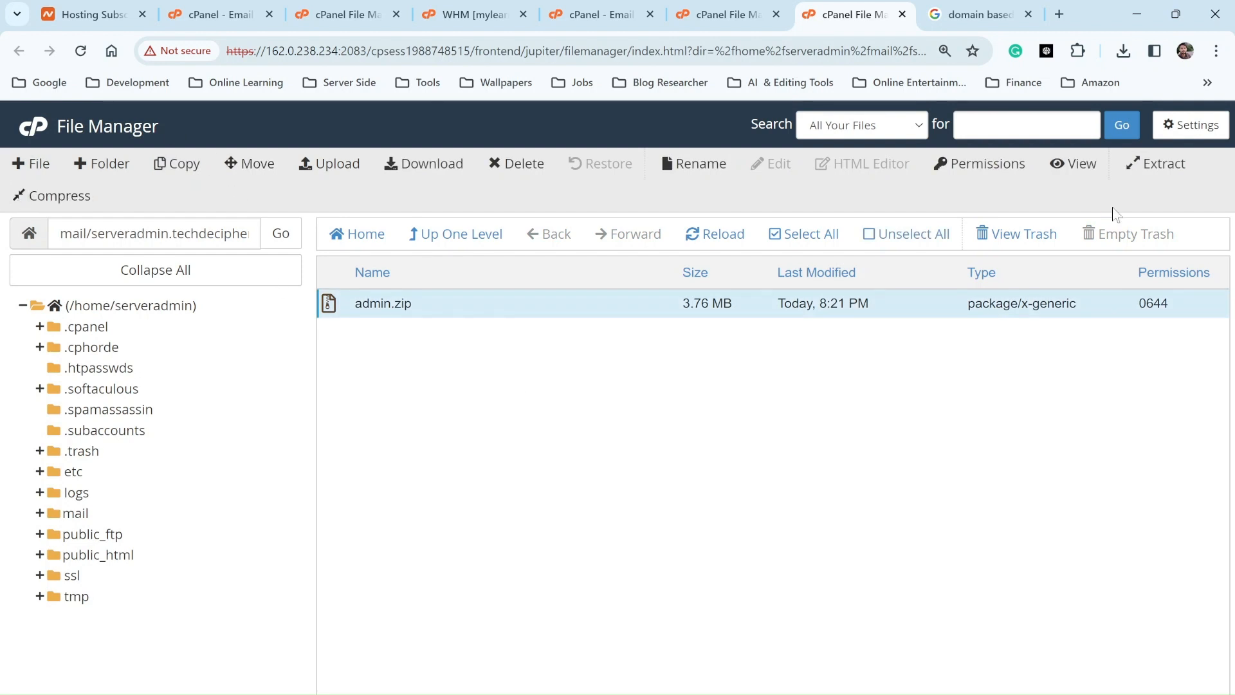
Step: Extract admin.zip in place, refresh to reveal the admin folder, and return to Email Accounts
click(1164, 168)
click(768, 515)
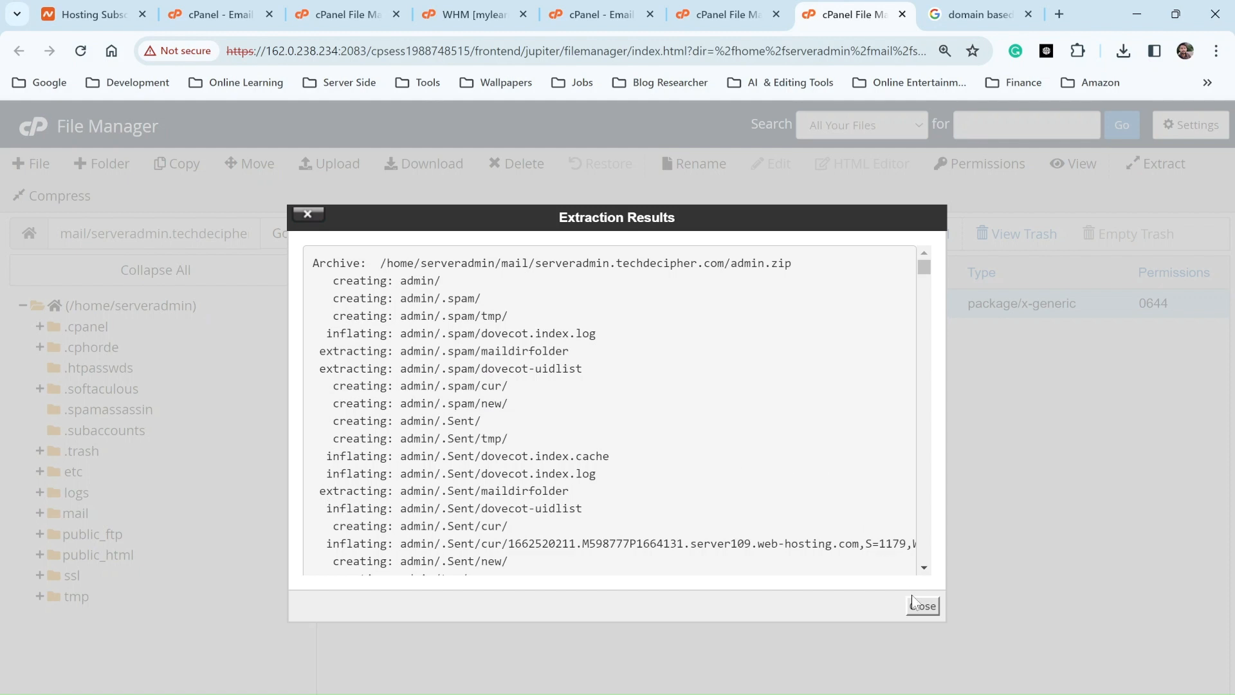
click(923, 607)
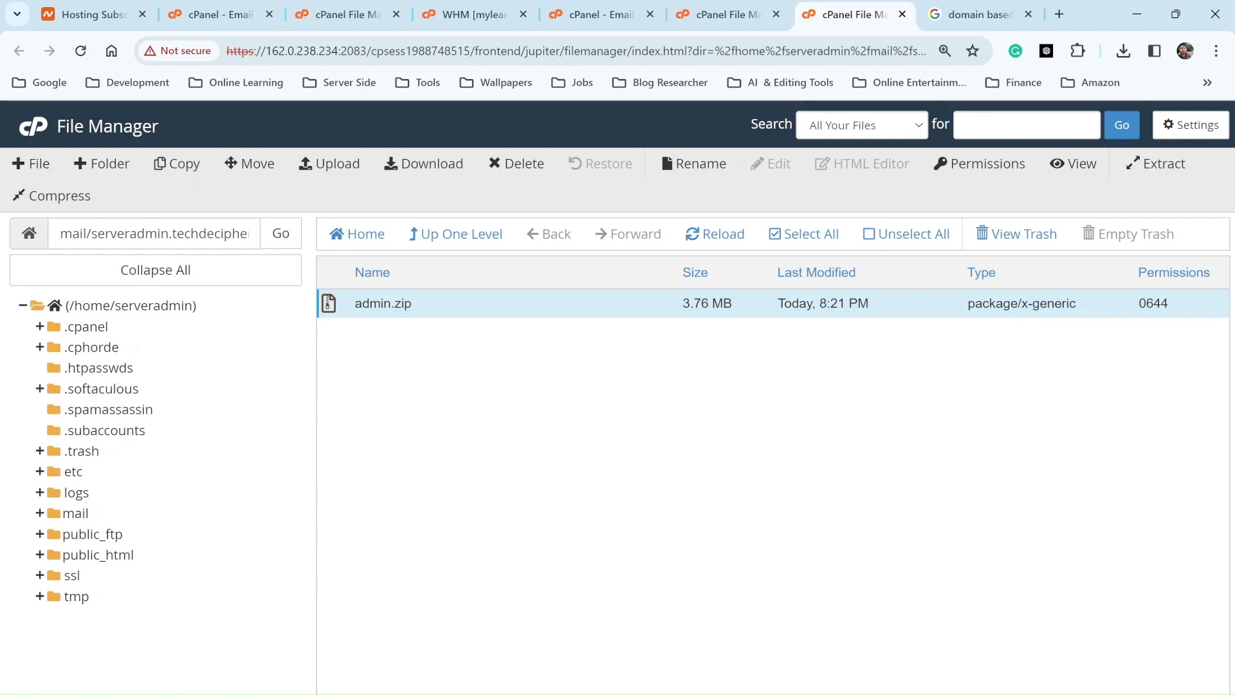
click(691, 240)
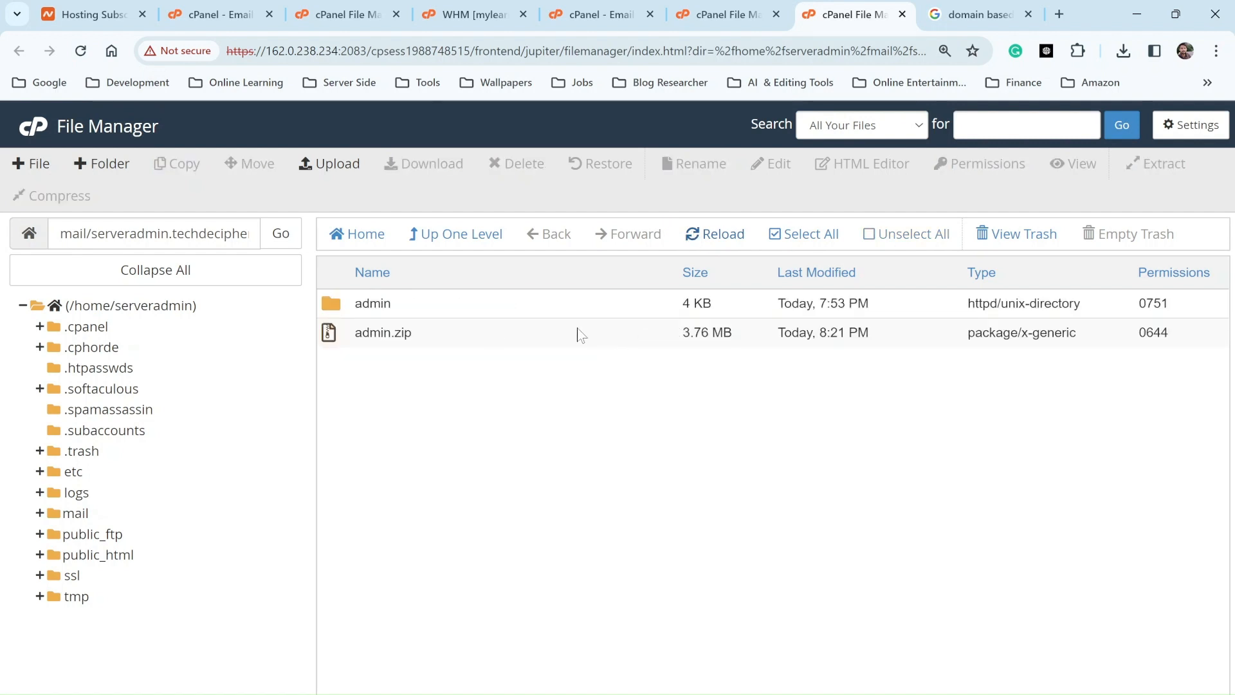
click(351, 312)
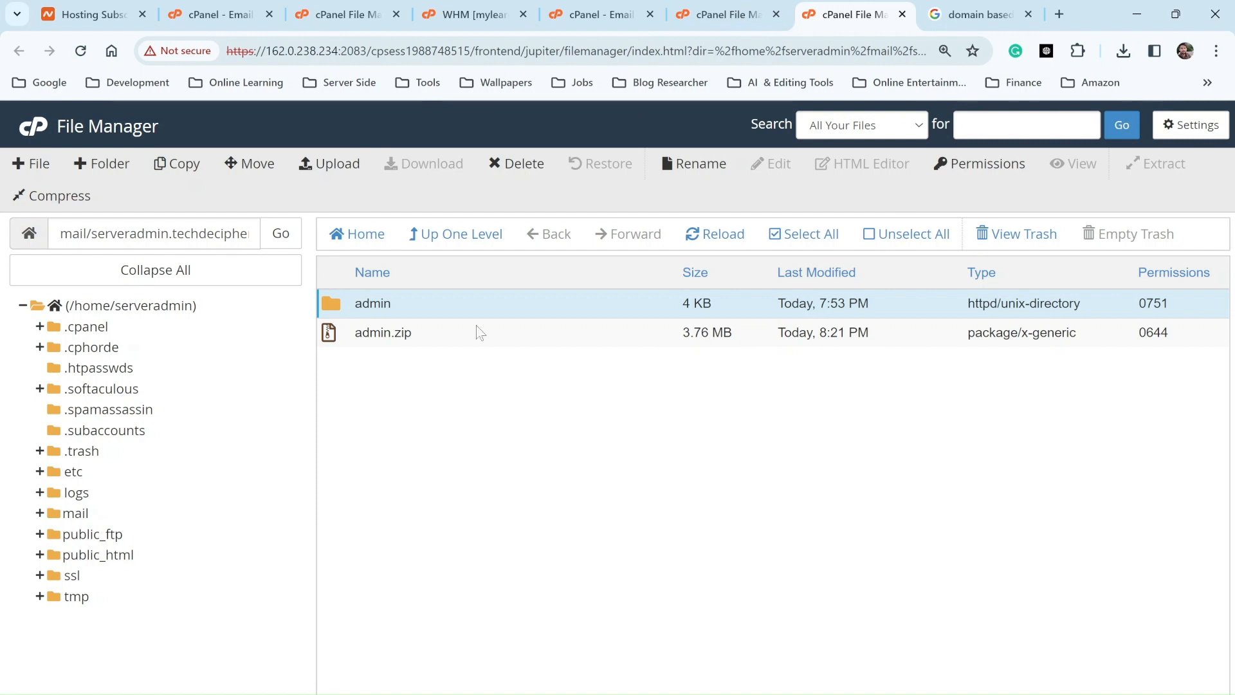
click(598, 15)
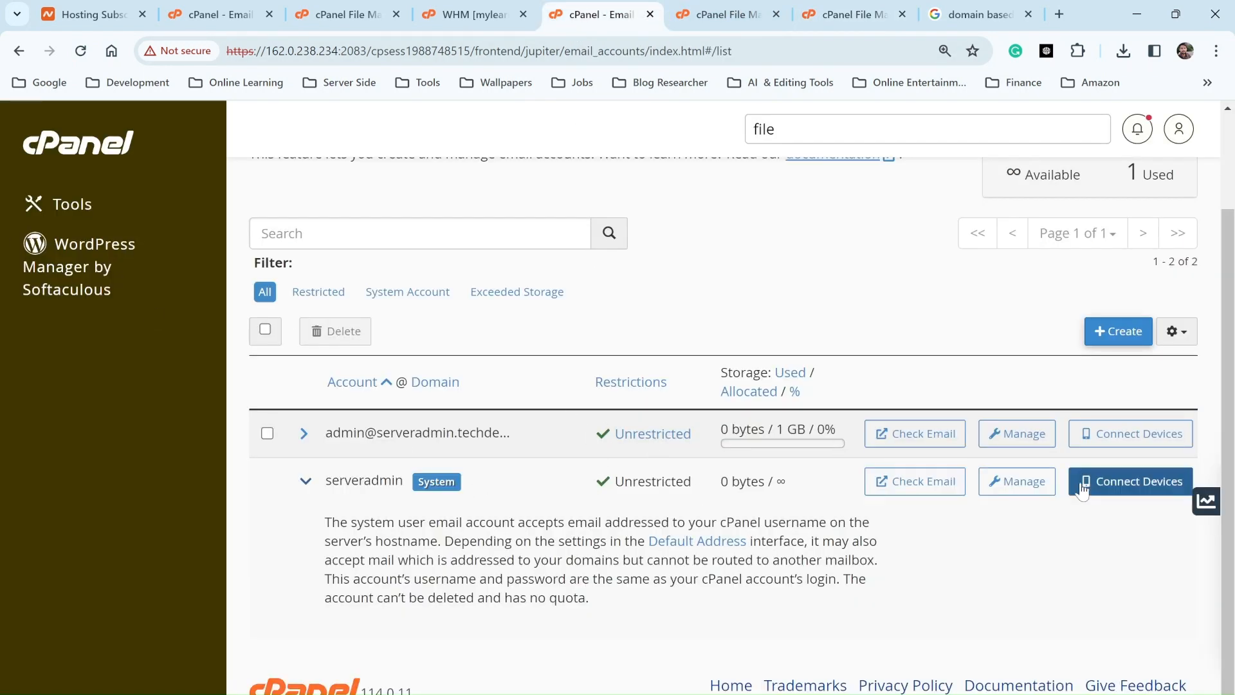
Step: Refresh Email Accounts and confirm the admin mailbox's 8.27 MB matches the old server
click(94, 55)
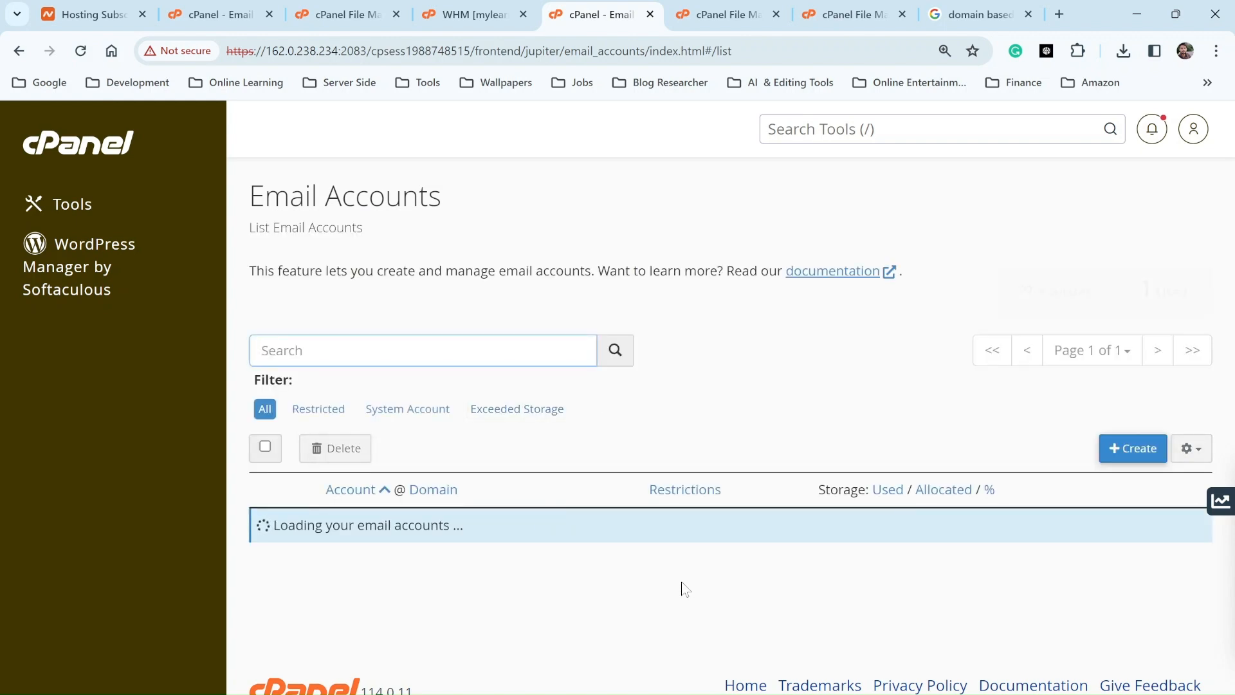
click(936, 537)
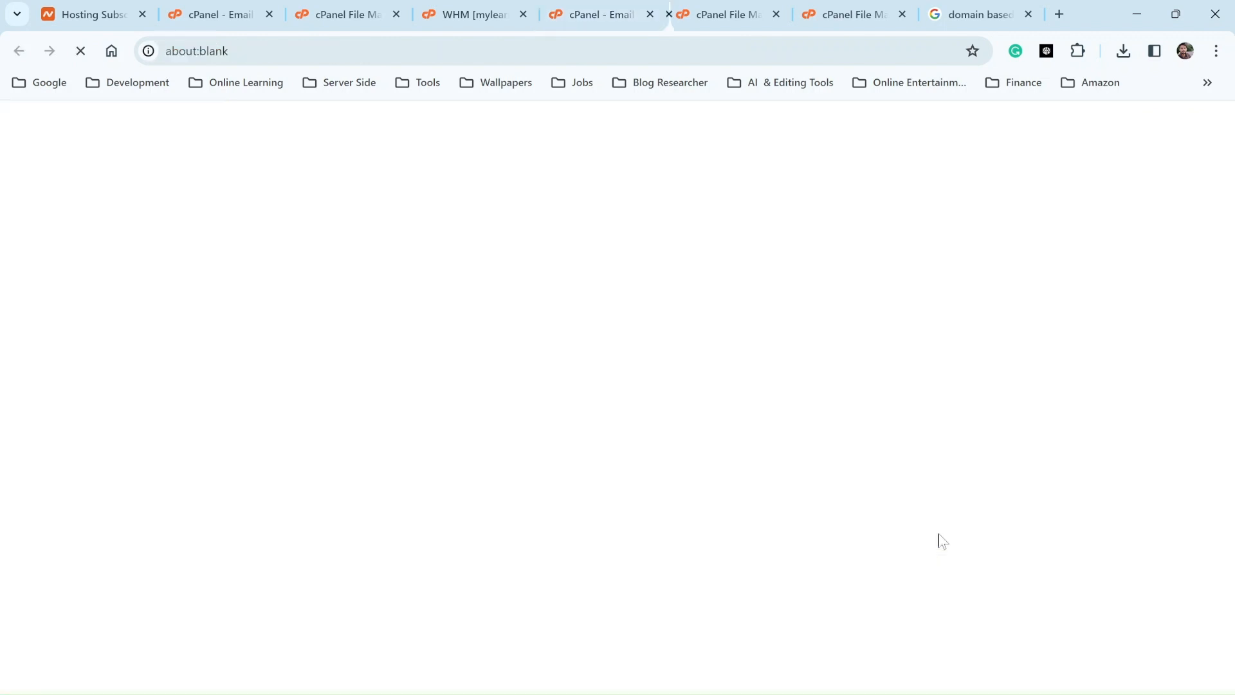
click(490, 12)
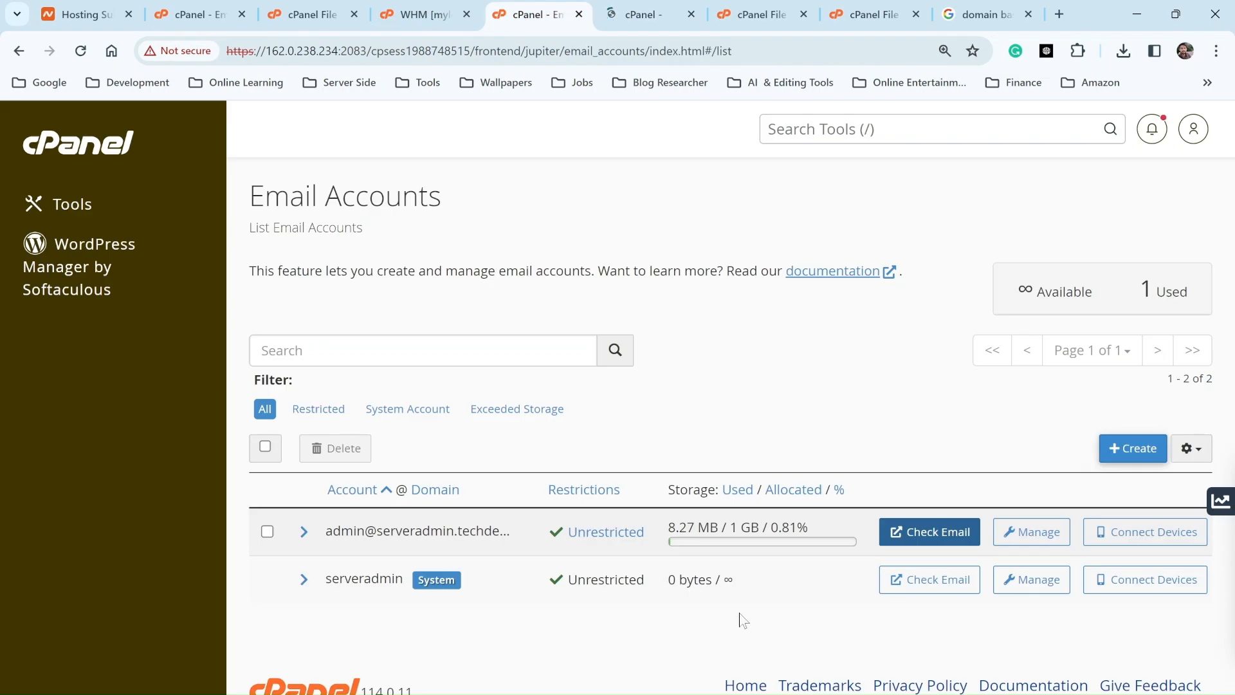
drag(669, 527, 763, 527)
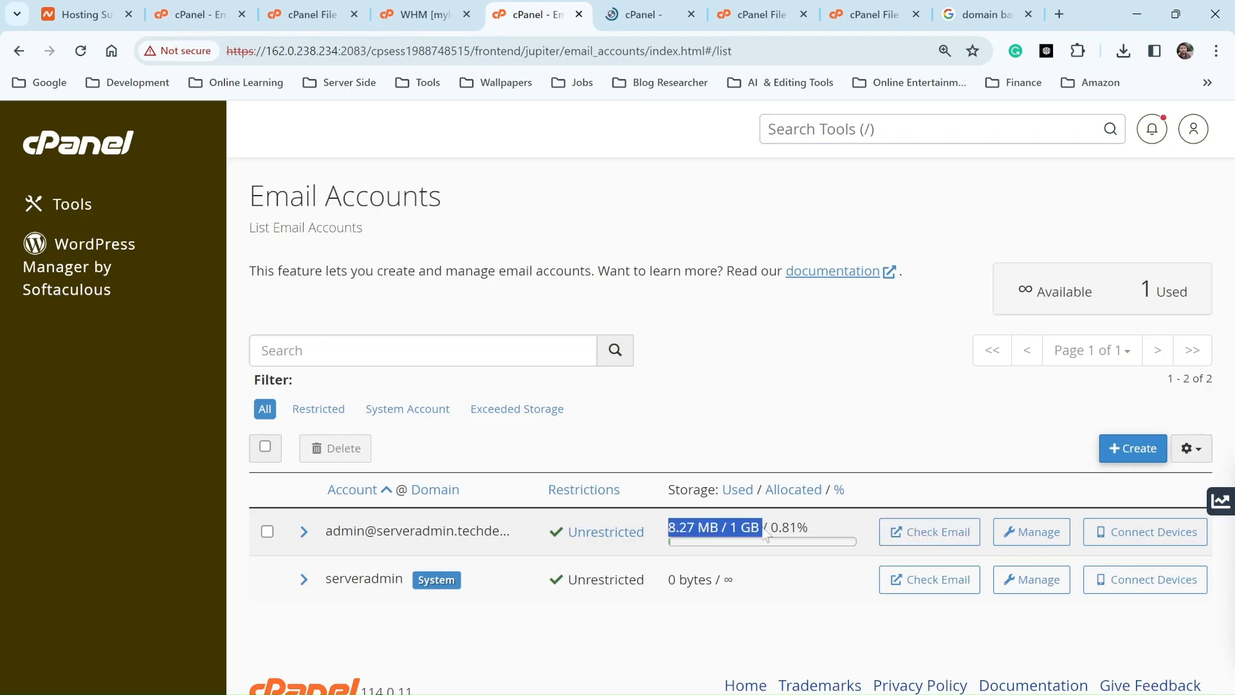
click(200, 16)
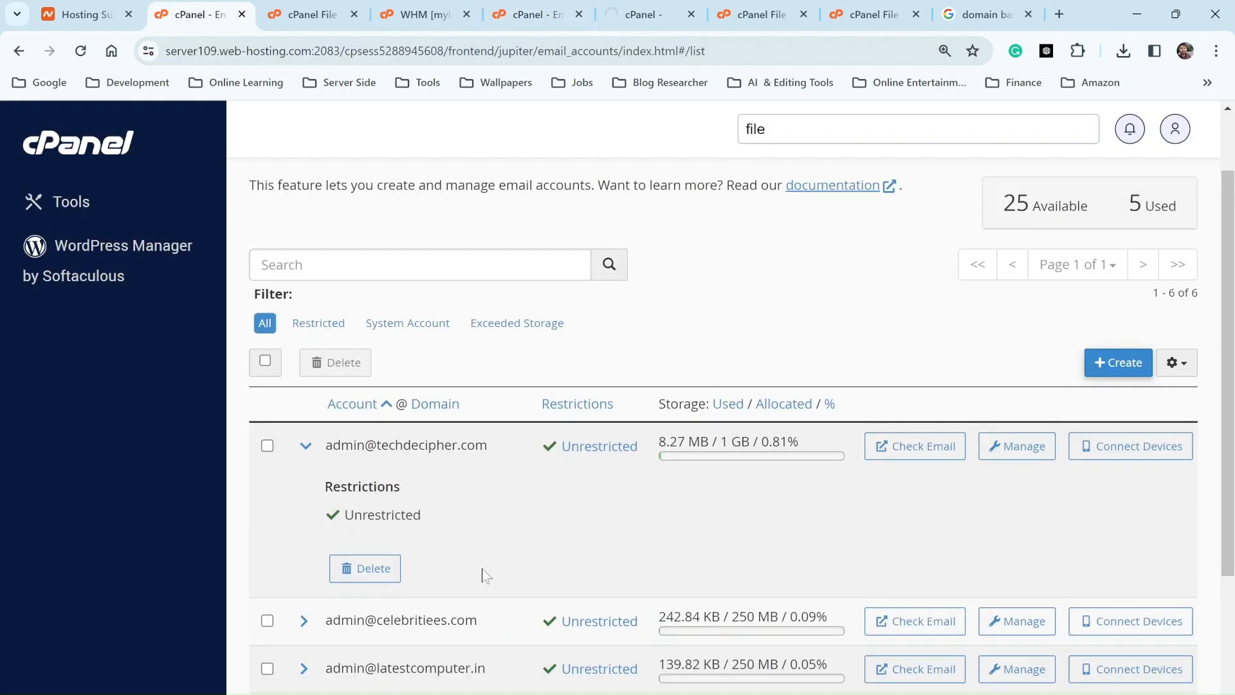
drag(652, 449, 750, 446)
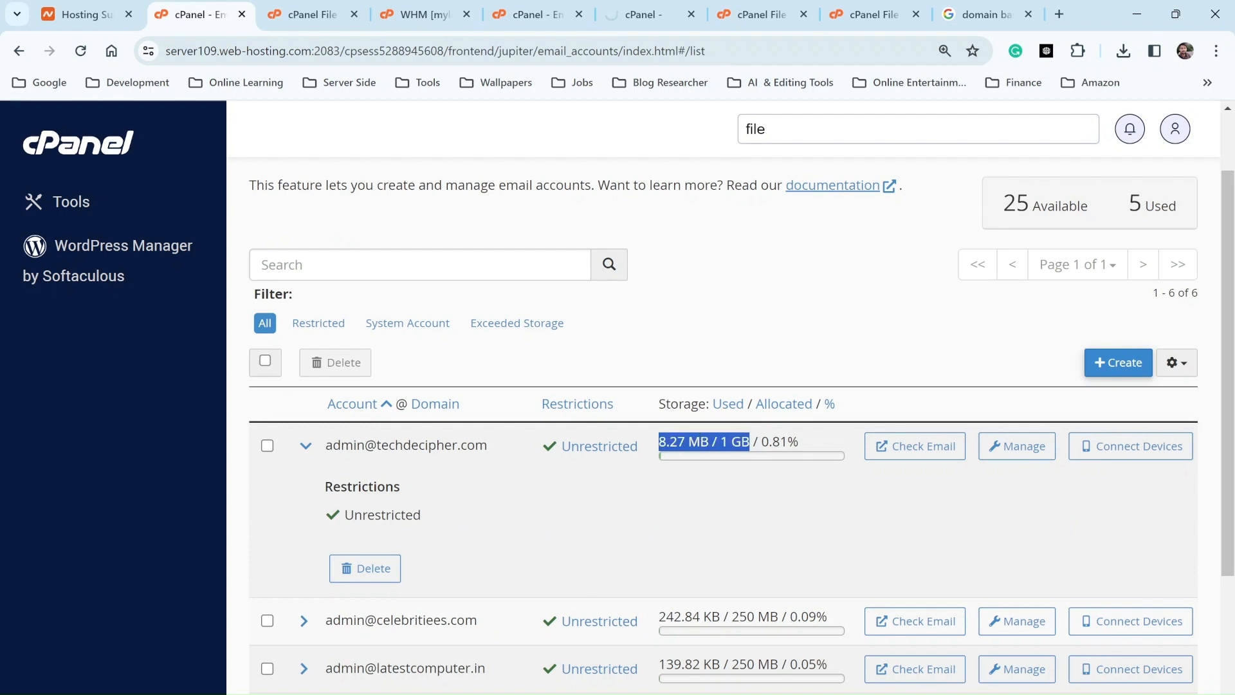
Step: Open webmail for the restored admin mailbox
click(651, 14)
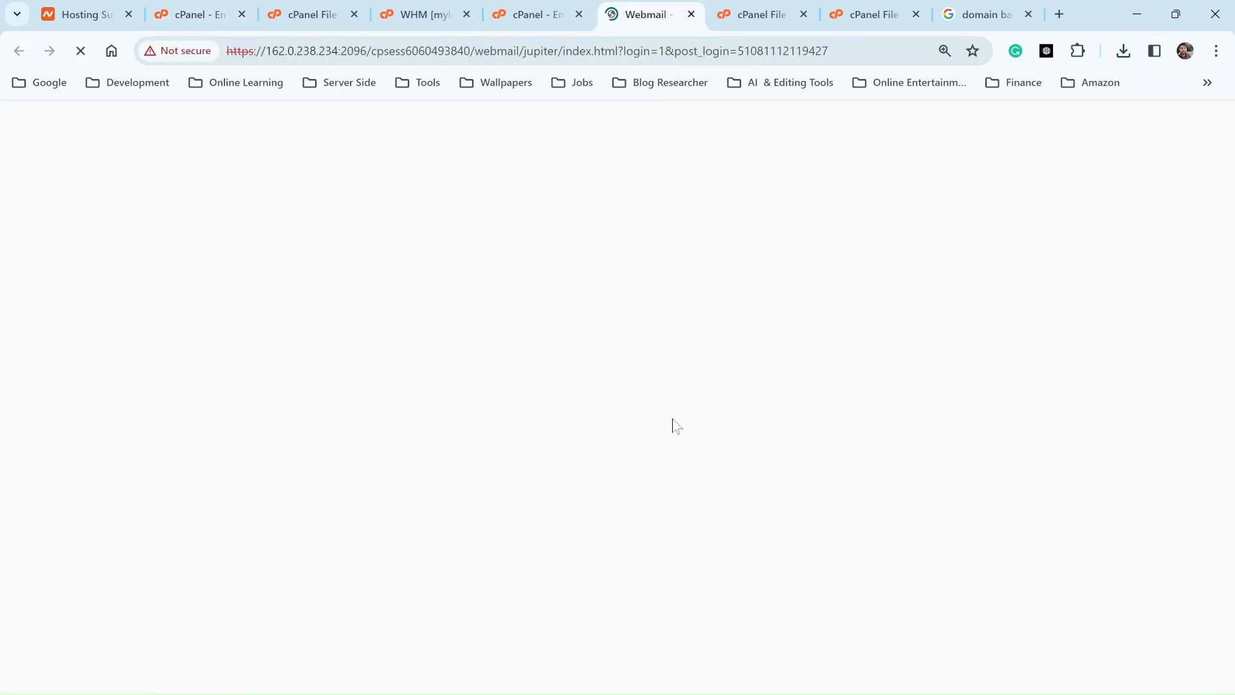
click(538, 14)
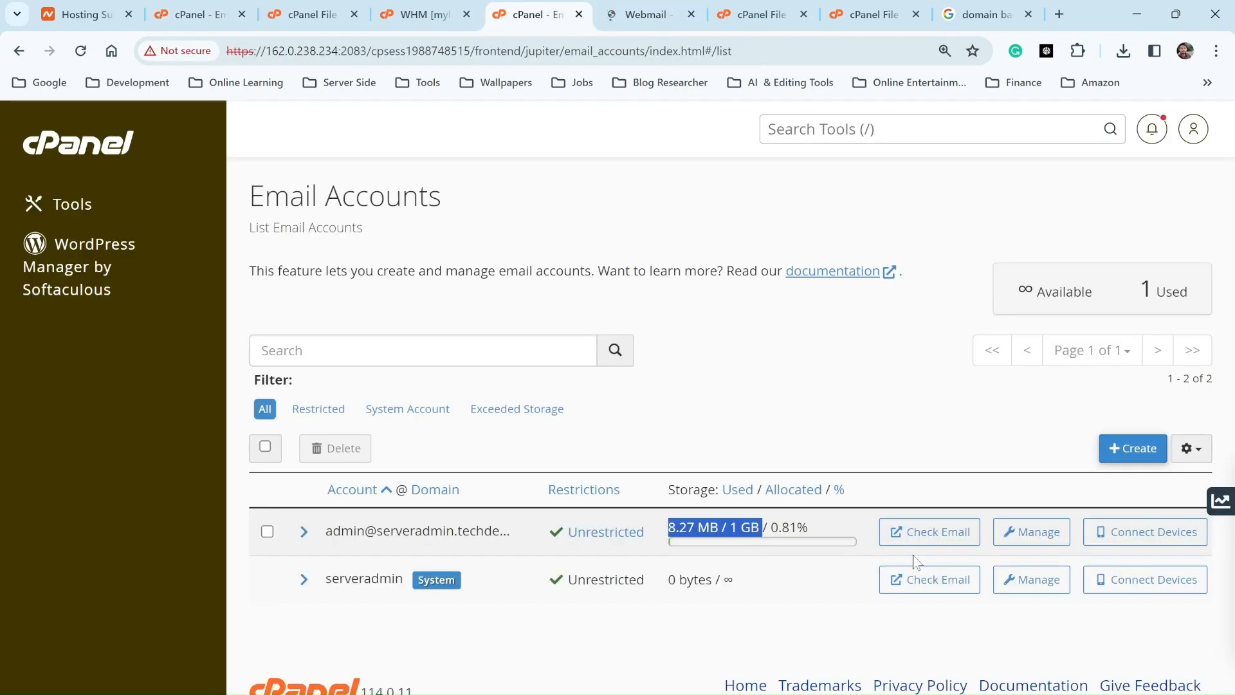
click(921, 533)
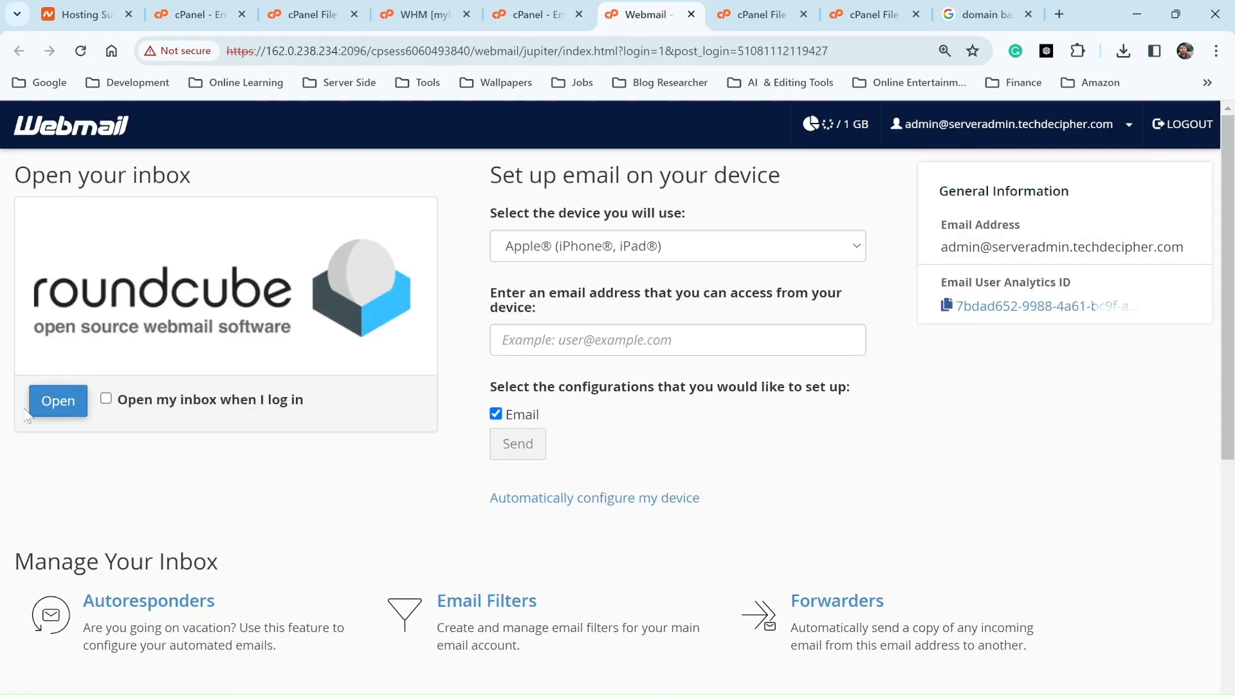
Step: Open Roundcube for the restored and the old admin mailboxes and compare both 1180-message inboxes
click(31, 410)
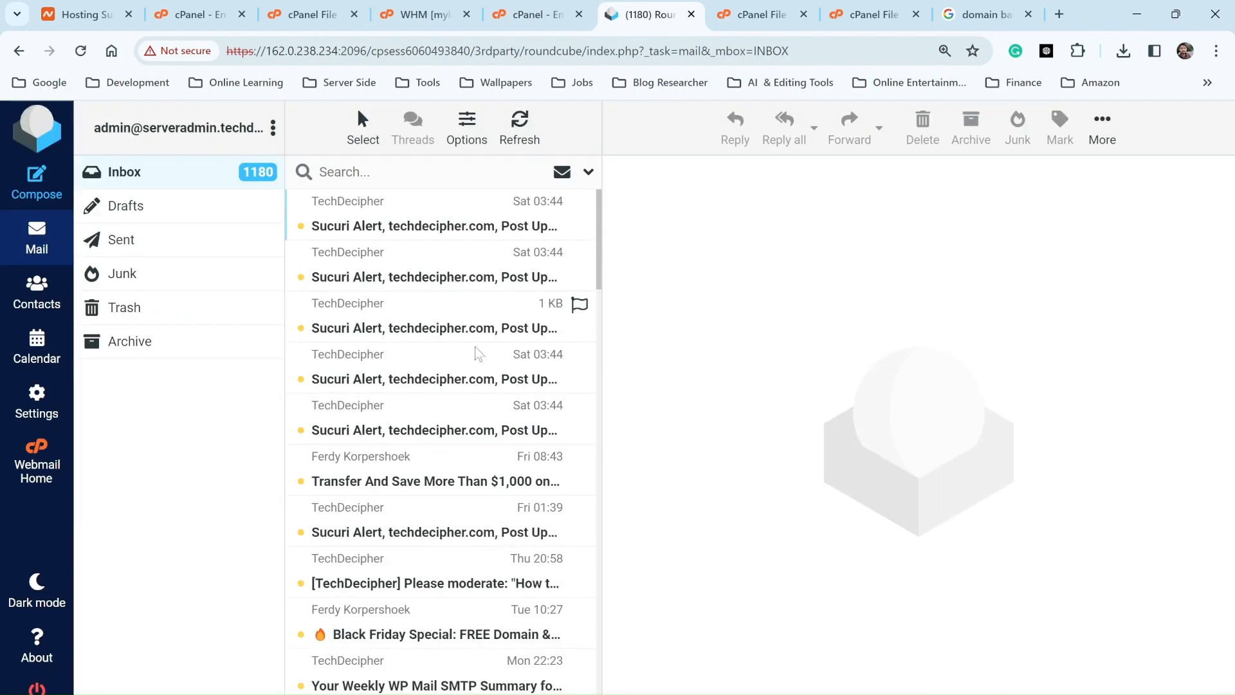
click(175, 18)
click(313, 14)
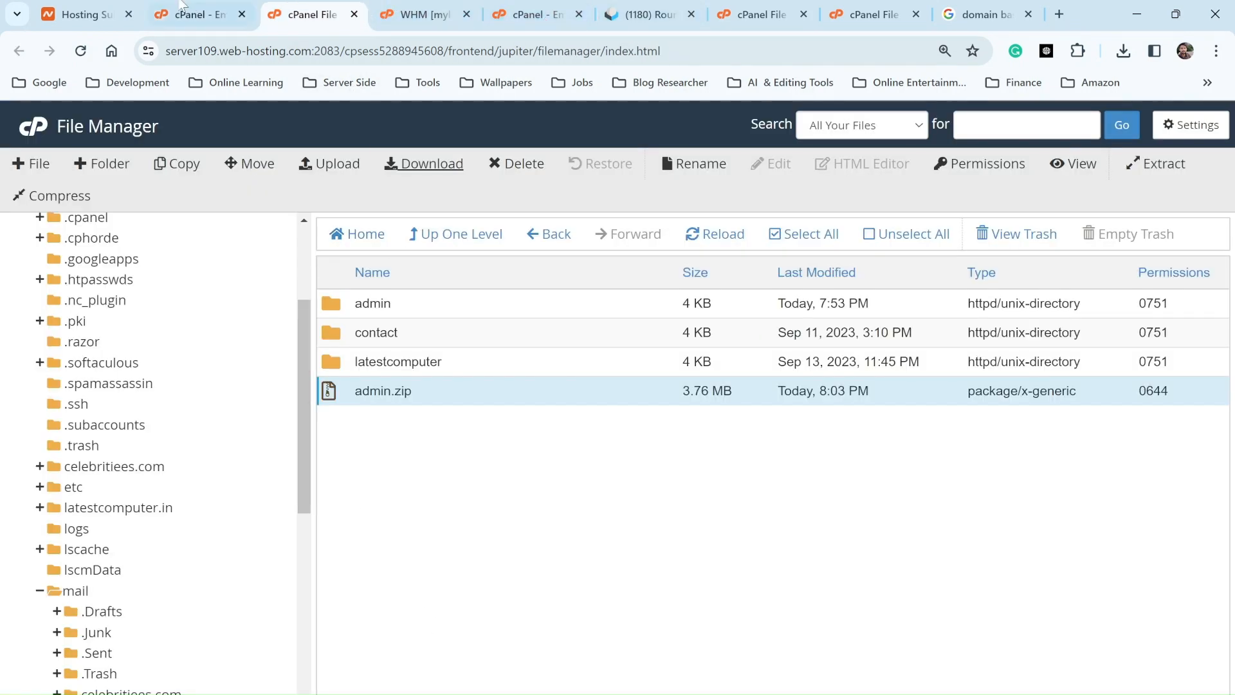
click(187, 15)
click(914, 446)
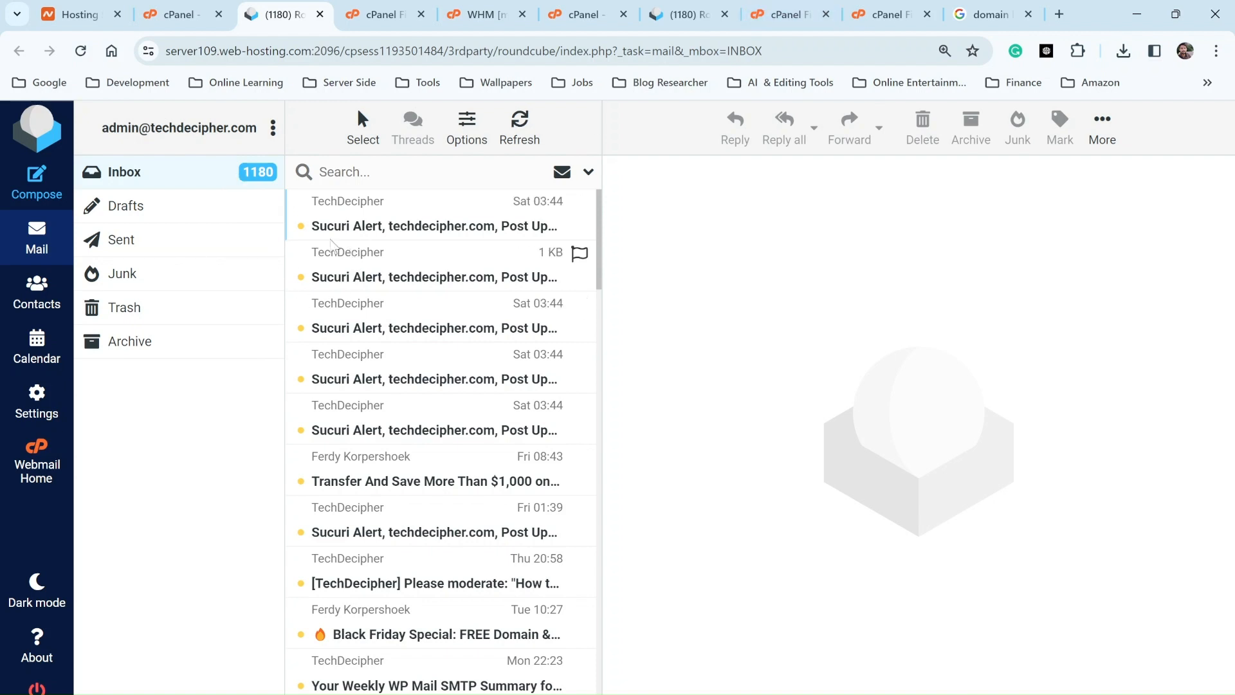
click(689, 14)
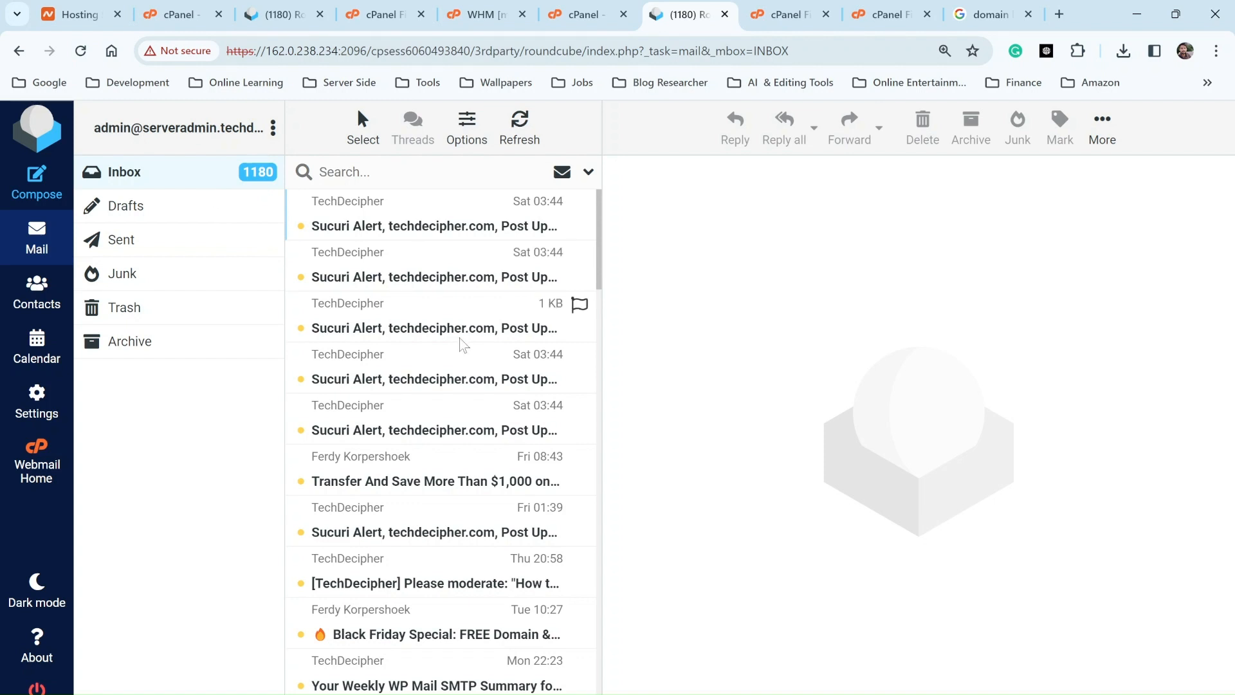
key(super)
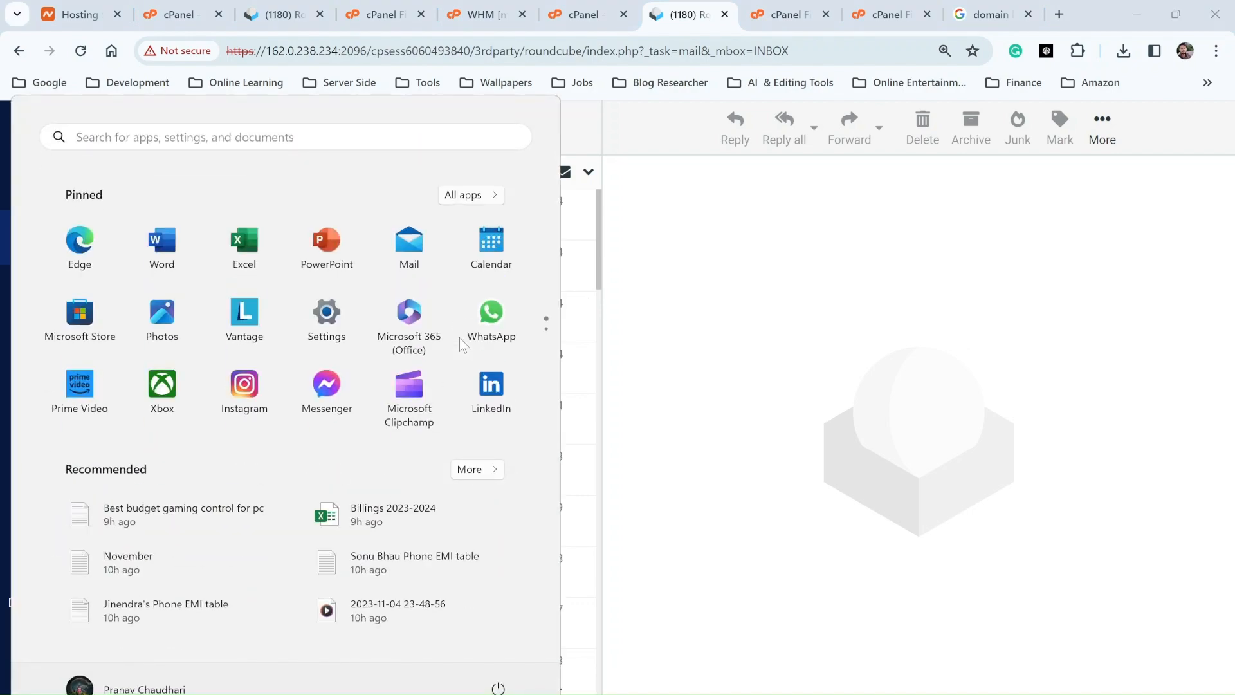
Step: Load techdecipher.com in a new Chrome tab and scroll to its article grid
key(Escape)
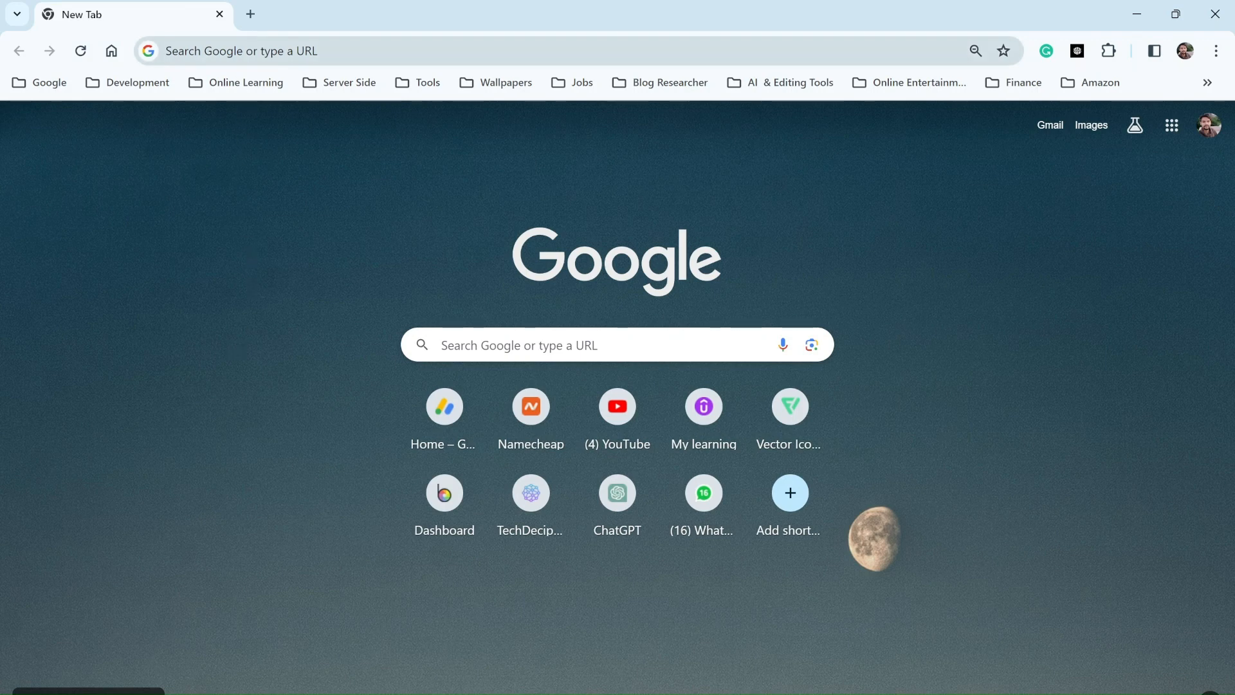
click(237, 52)
text(techdecipher.com)
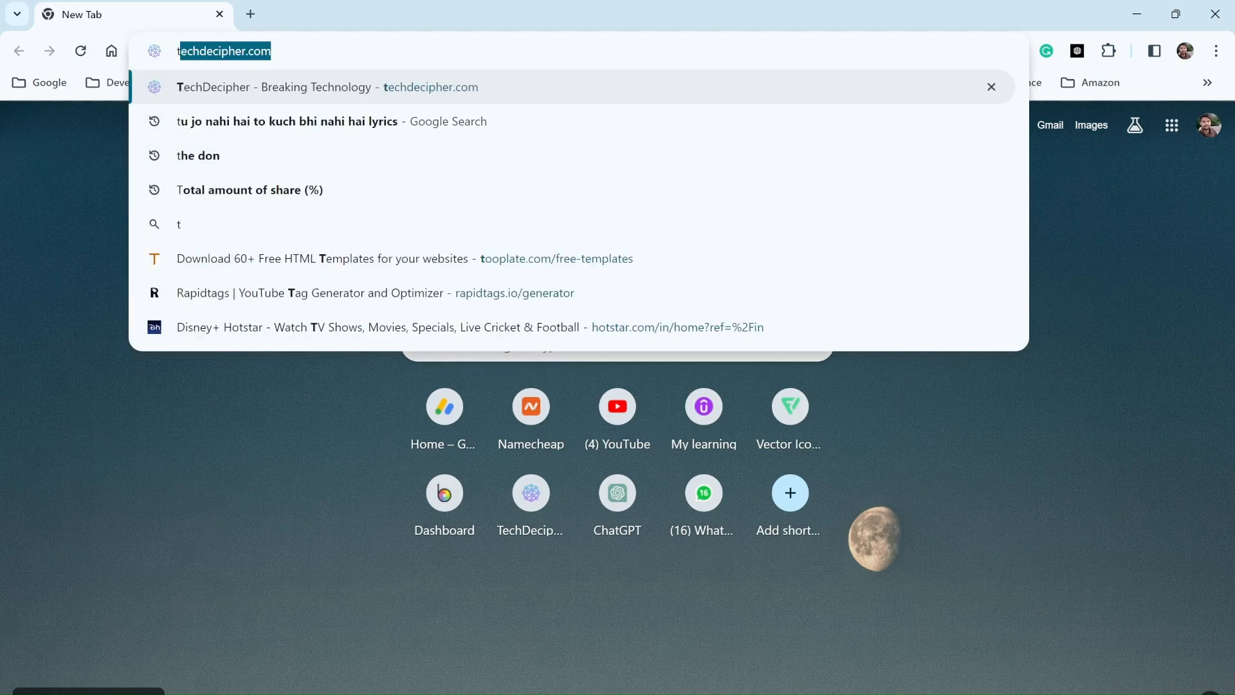
key(Return)
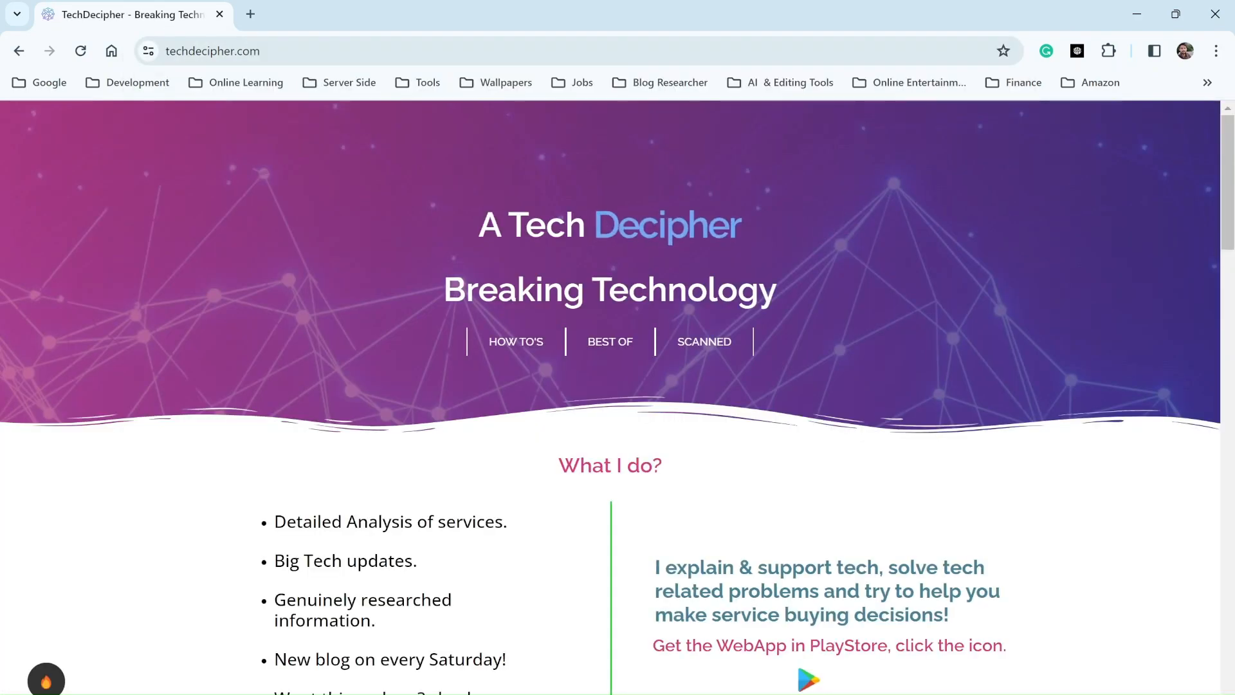
scroll(180, 505, down, 10)
scroll(180, 504, down, 3)
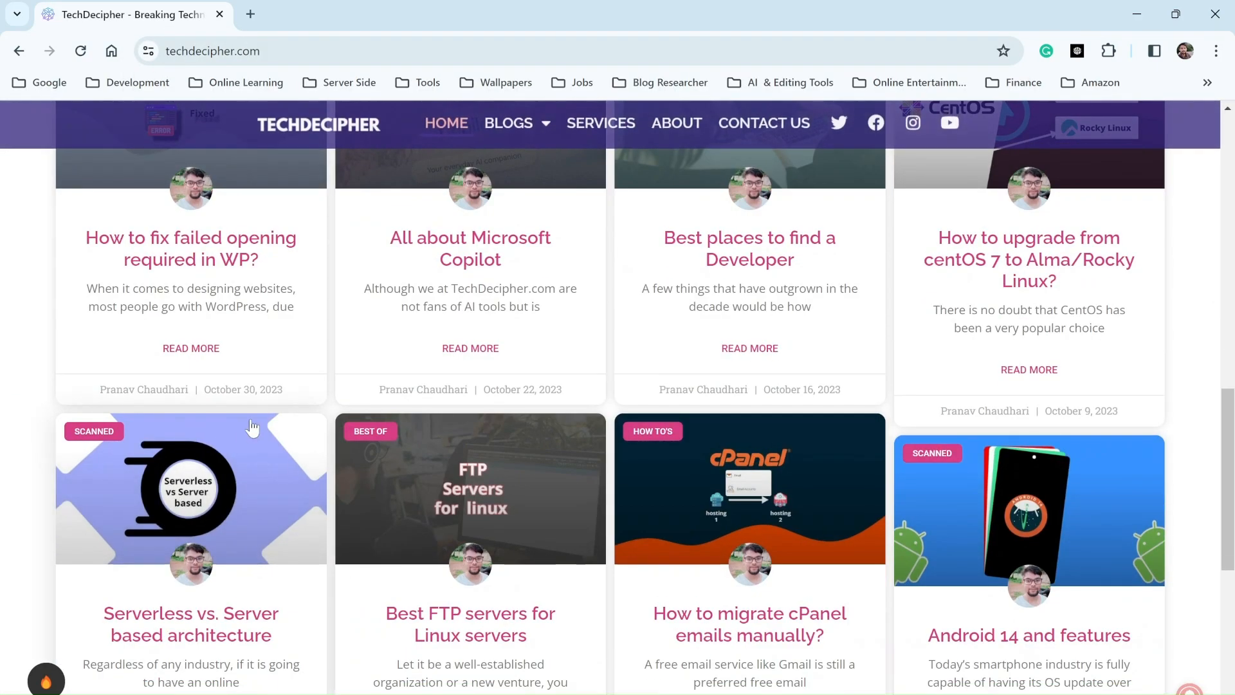
scroll(298, 455, up, 3)
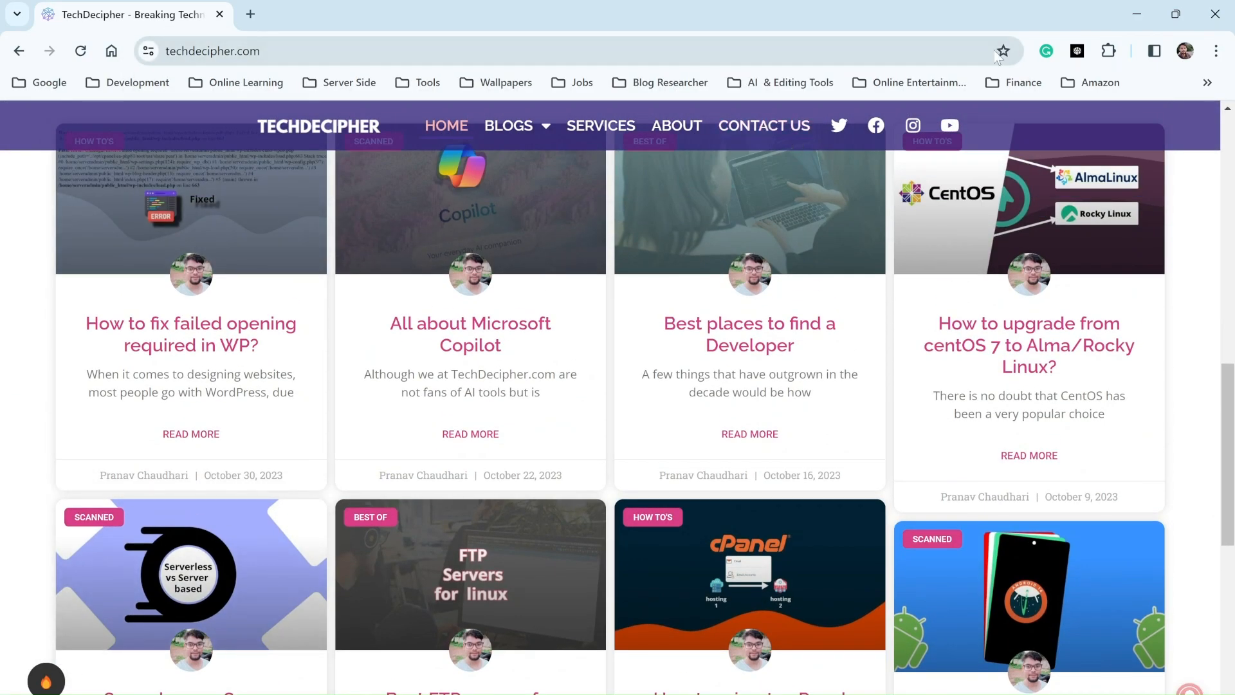